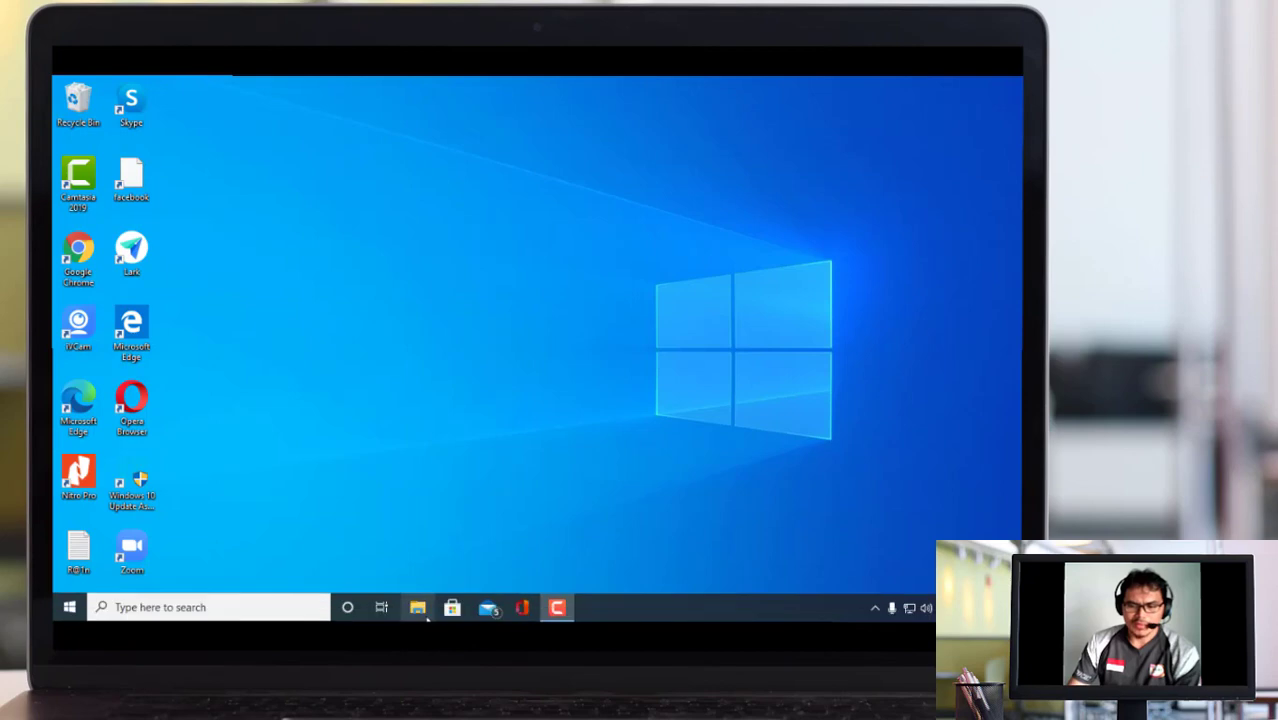
Switch to Zoom, start the scheduled "Materi B. Arab" meeting, and maximize the meeting window.
{"action": "left_click", "coordinate": [69, 608]}
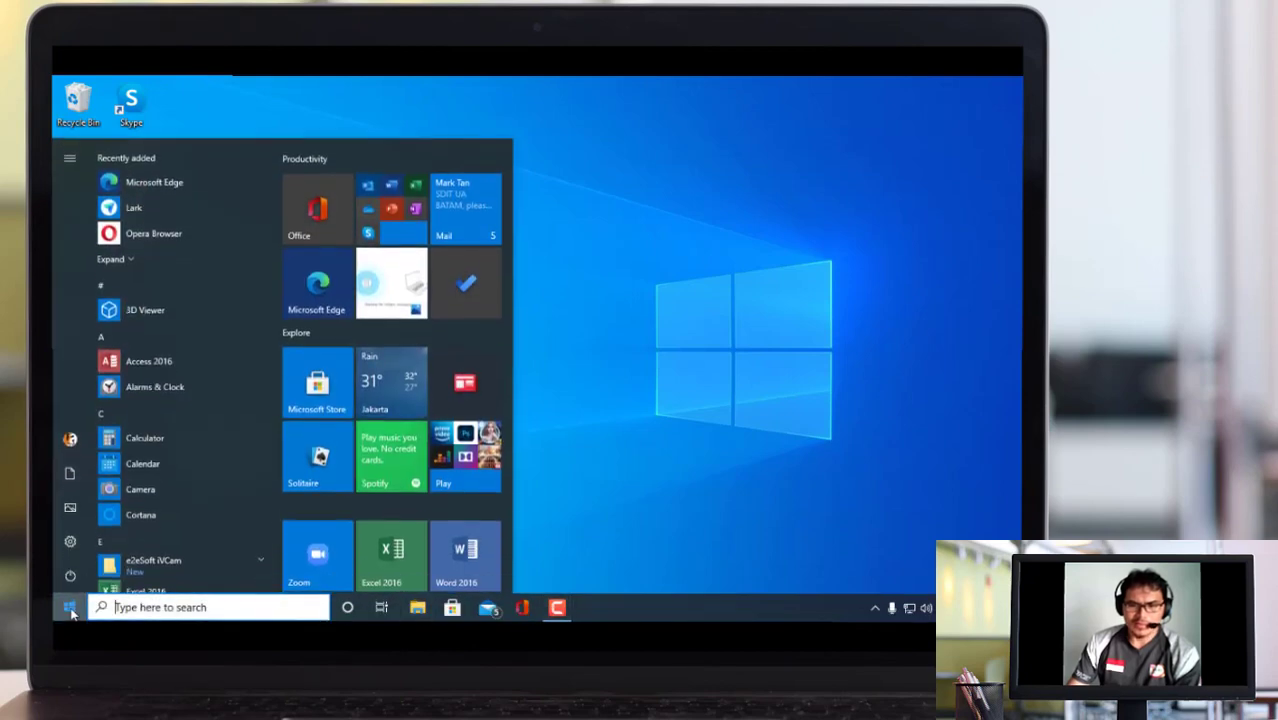
{"action": "left_click", "coordinate": [318, 555]}
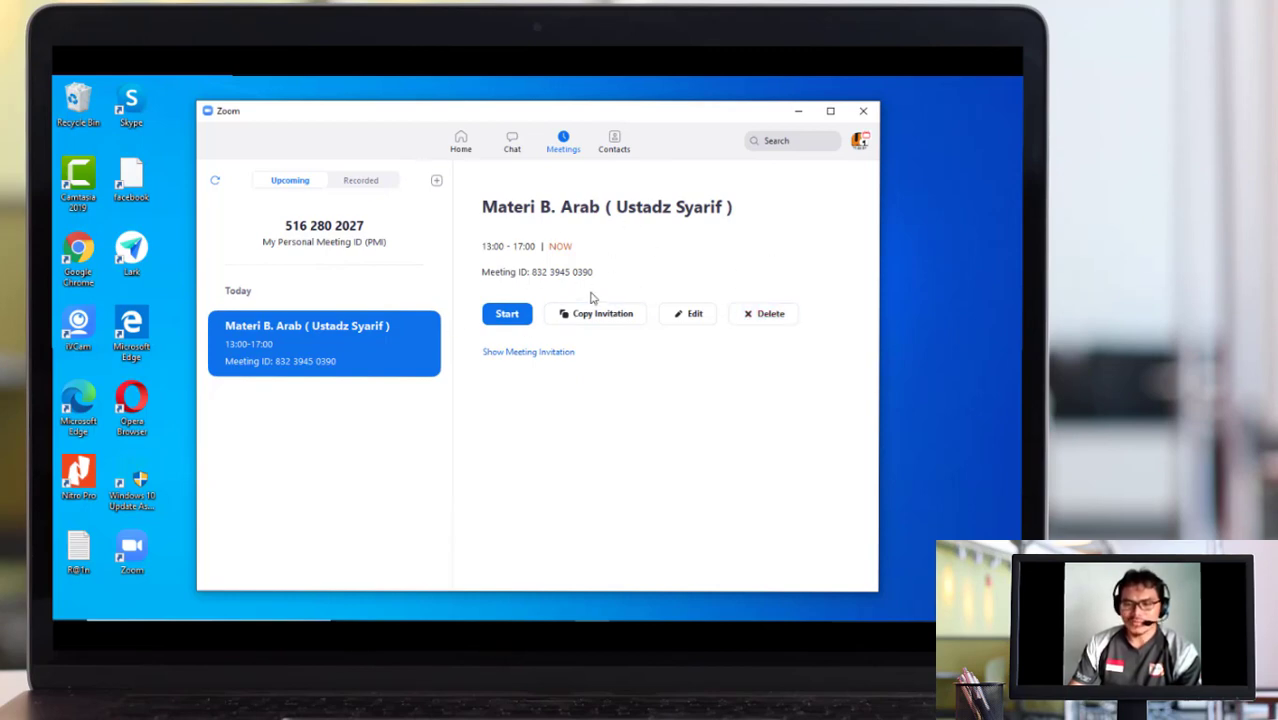
{"action": "left_click", "coordinate": [507, 314]}
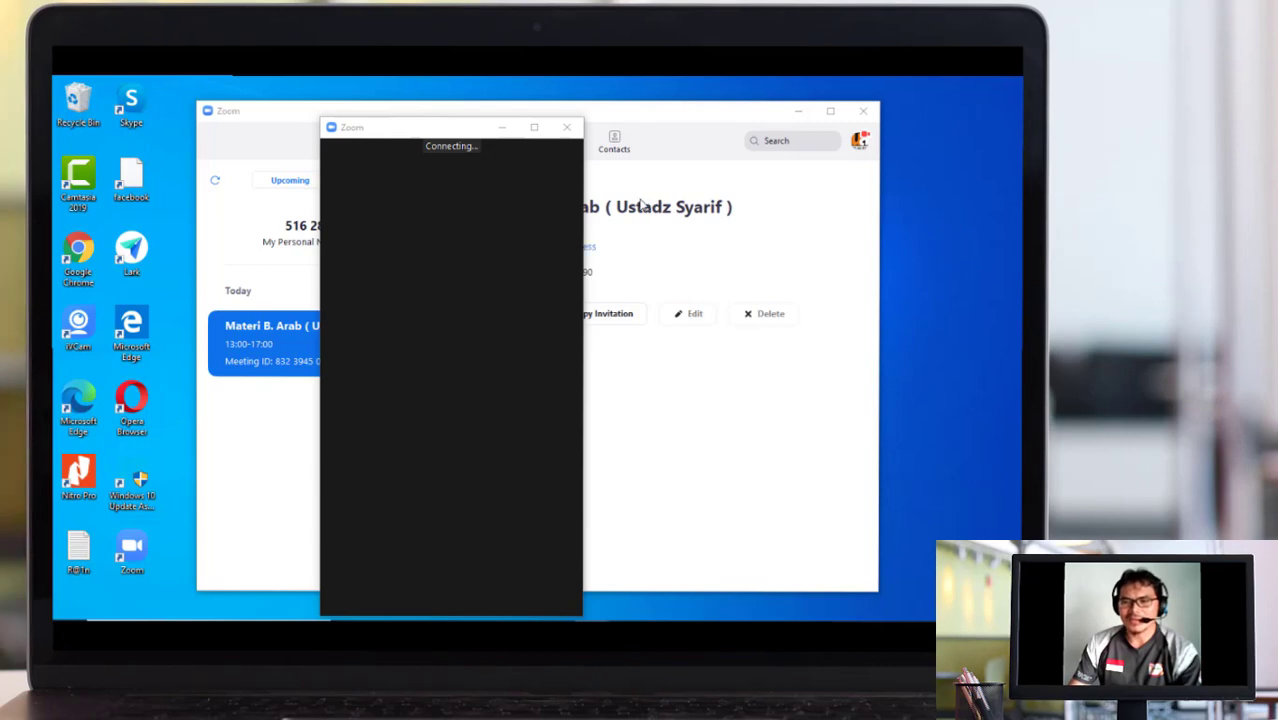
{"action": "left_click", "coordinate": [534, 127]}
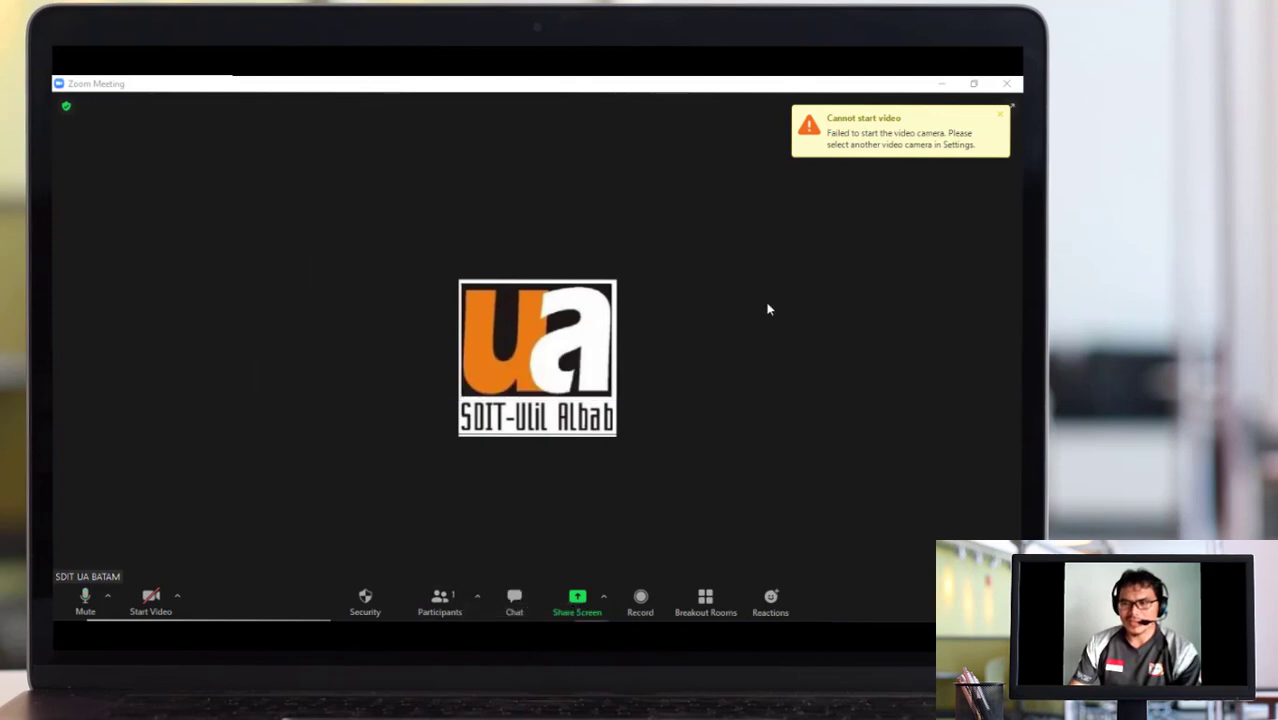
Show the meeting's participant list and dismiss the camera error notification.
{"action": "left_click", "coordinate": [440, 602]}
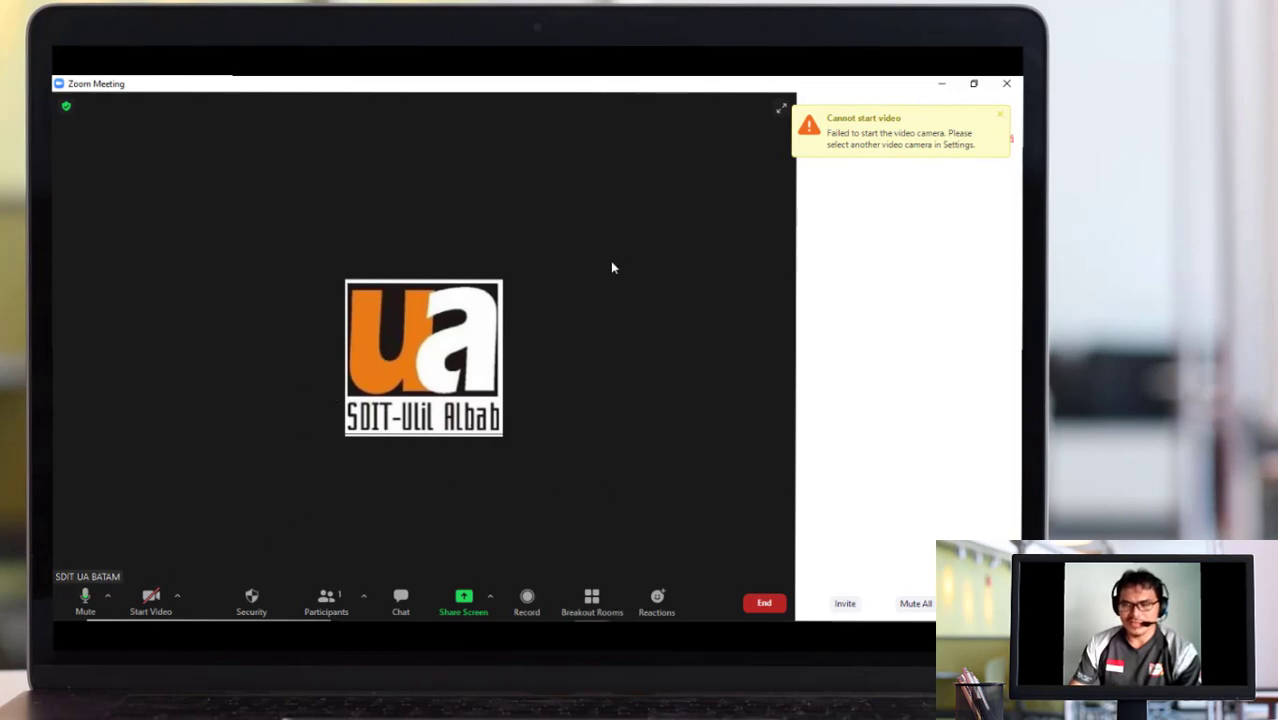
{"action": "left_click", "coordinate": [999, 114]}
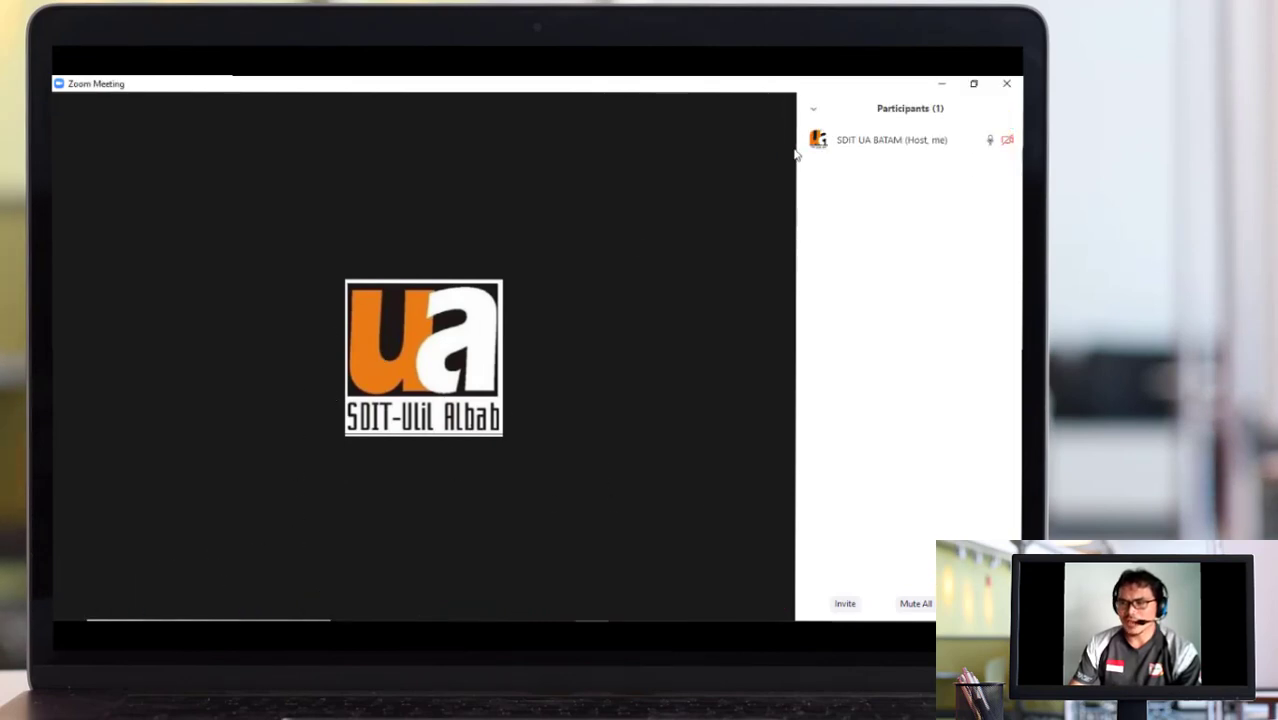
{"action": "mouse_move", "coordinate": [525, 359]}
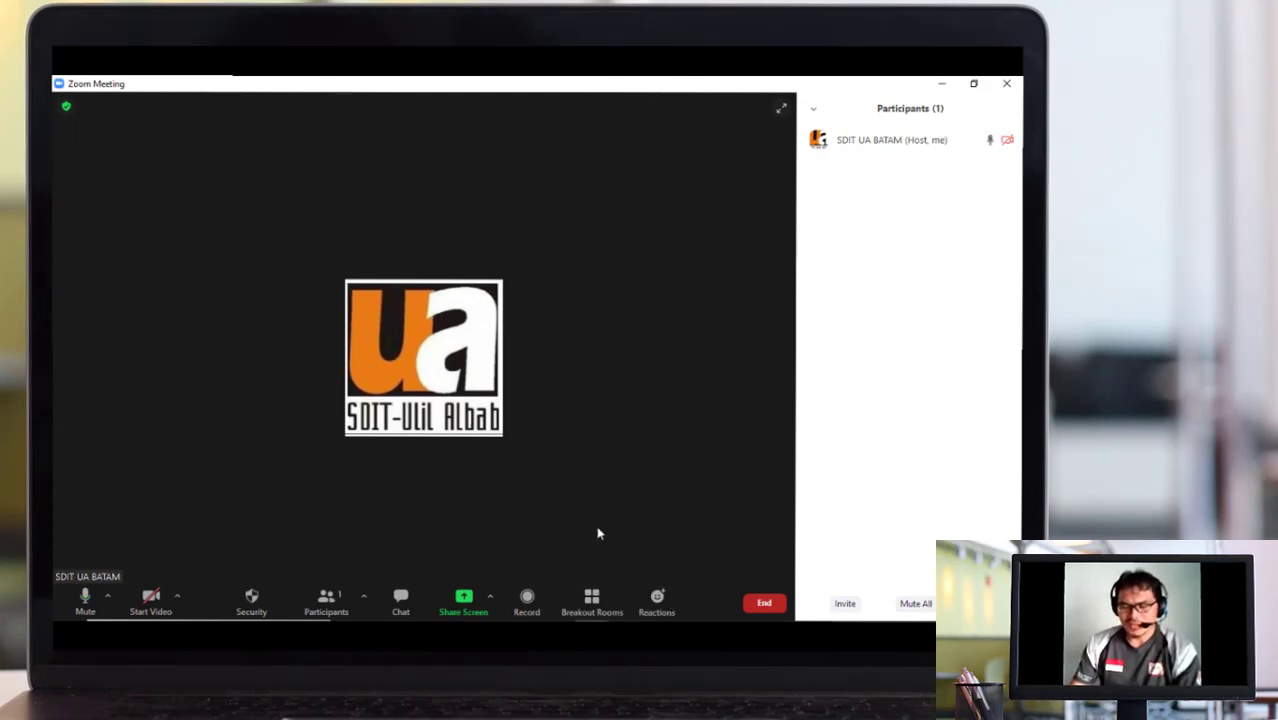
Create 2 breakout rooms with the option that lets participants choose their room.
{"action": "left_click", "coordinate": [592, 600]}
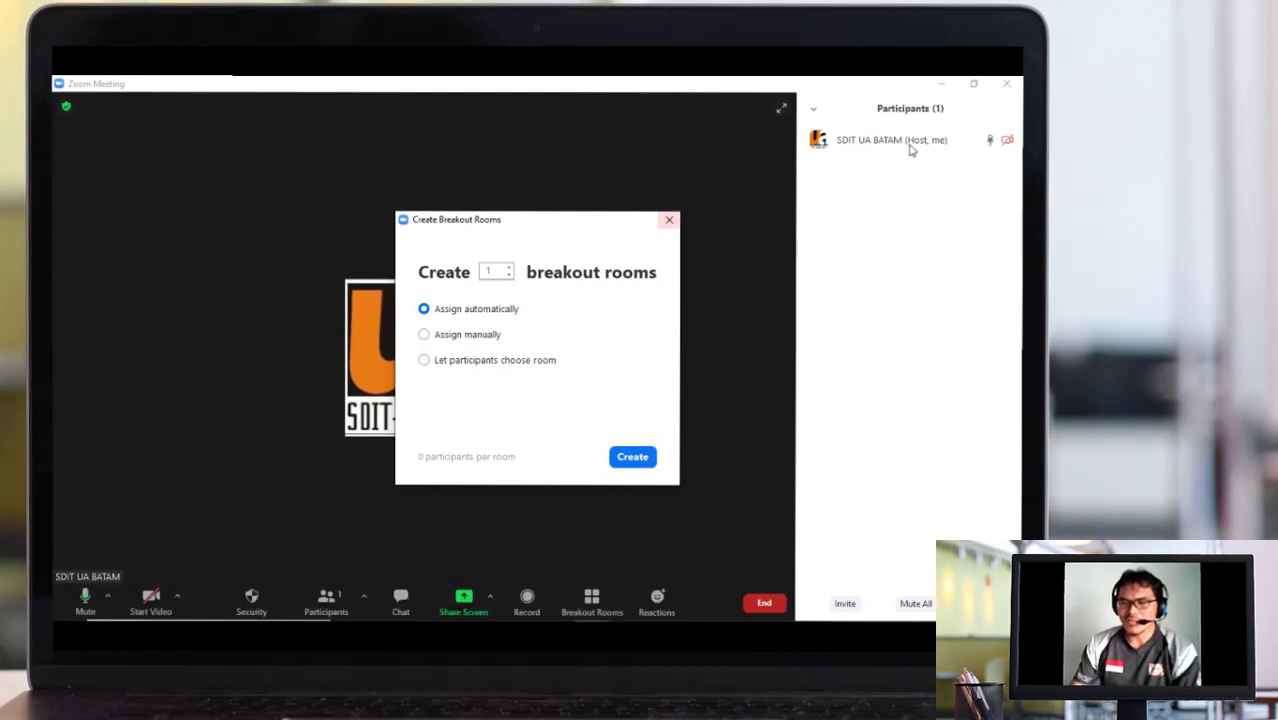
{"action": "left_click", "coordinate": [669, 221]}
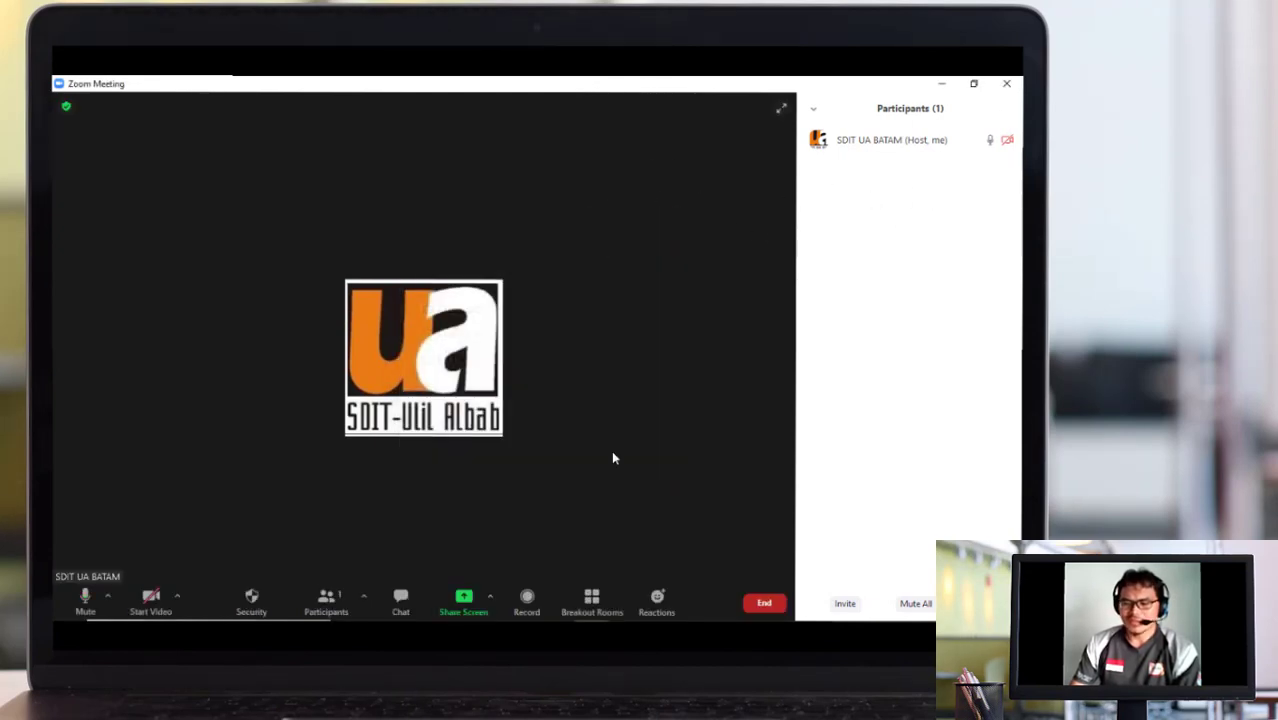
{"action": "left_click", "coordinate": [594, 592]}
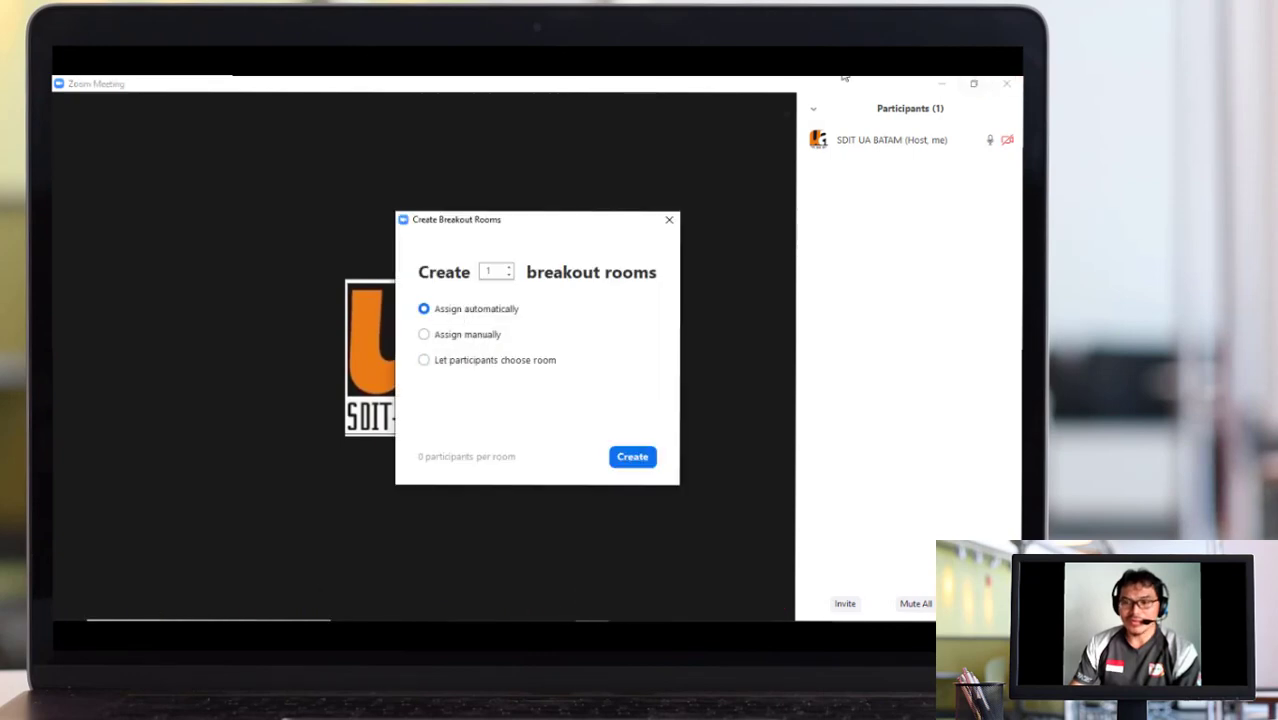
{"action": "left_click", "coordinate": [509, 268]}
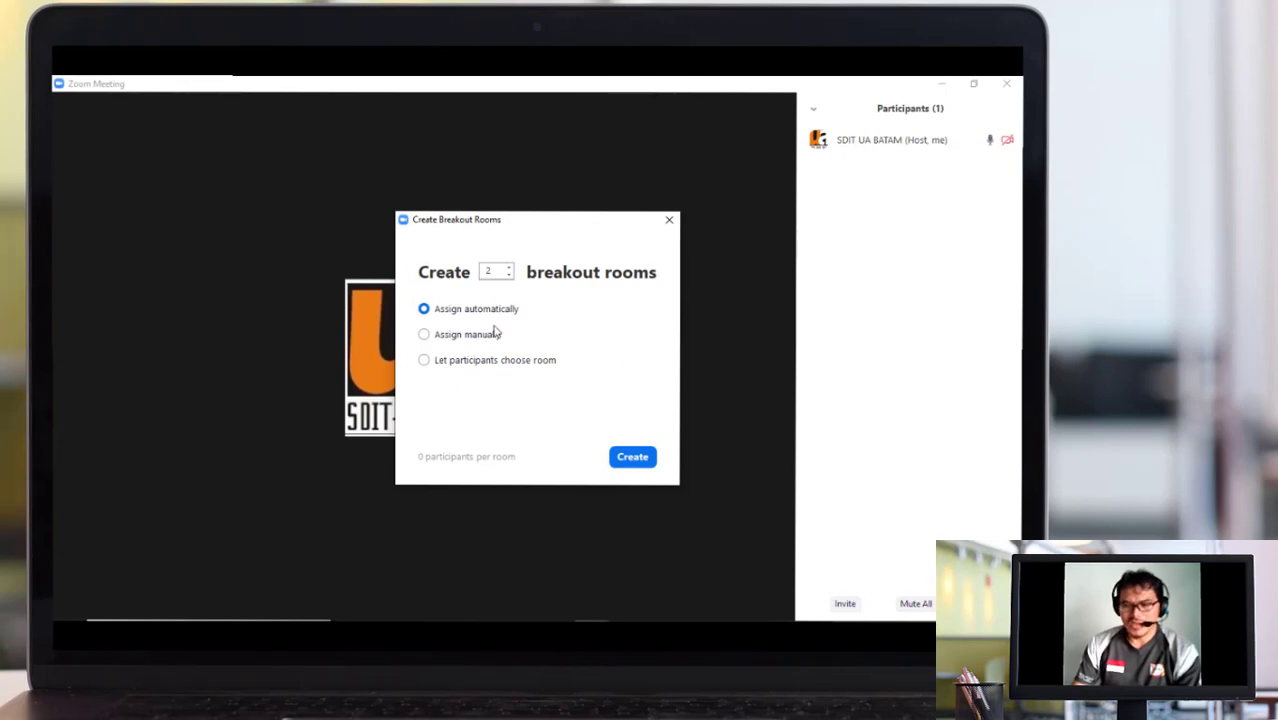
{"action": "left_click", "coordinate": [425, 361]}
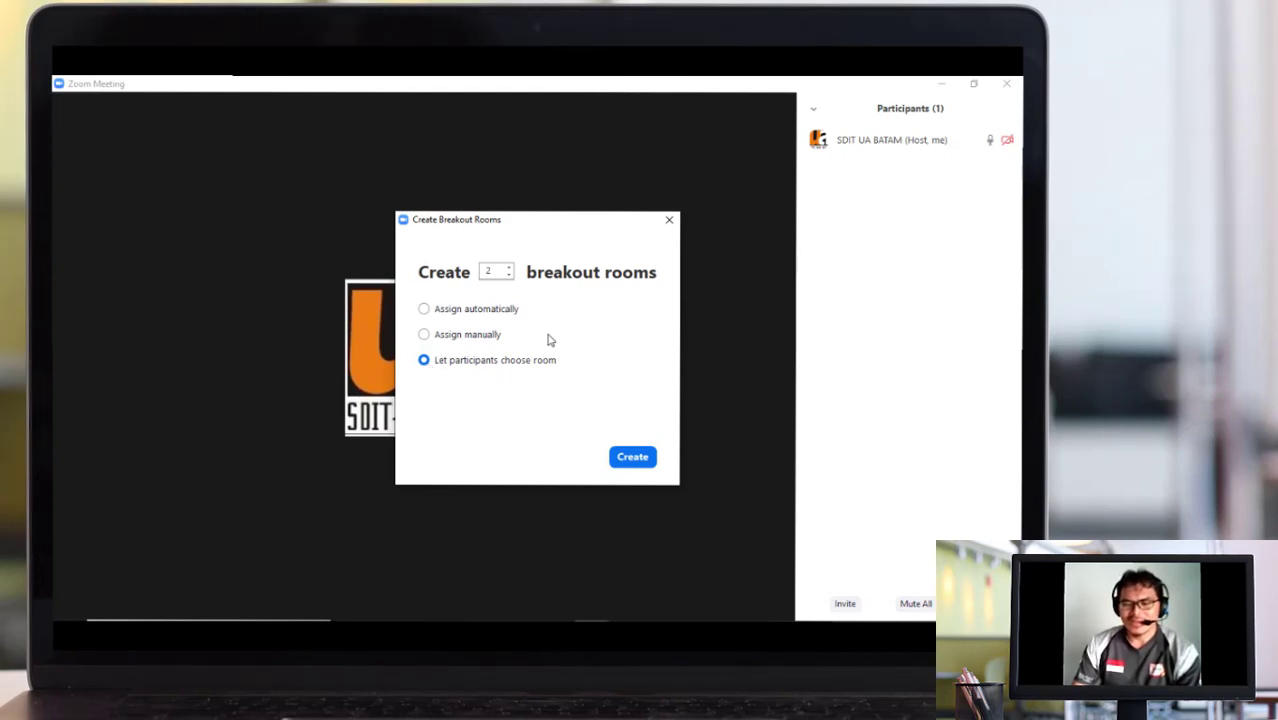
{"action": "left_click", "coordinate": [633, 457]}
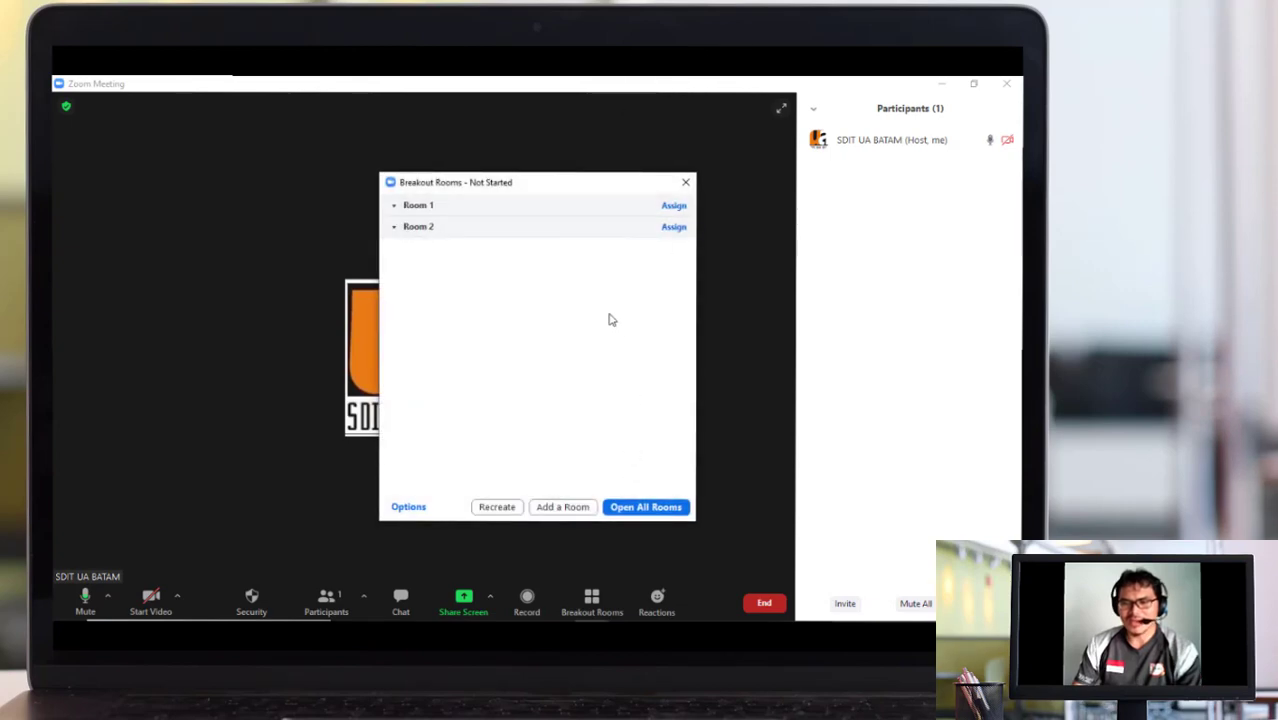
Rename breakout Room 1 as "Kelas A dan B".
{"action": "mouse_move", "coordinate": [468, 211]}
{"action": "left_click", "coordinate": [522, 207]}
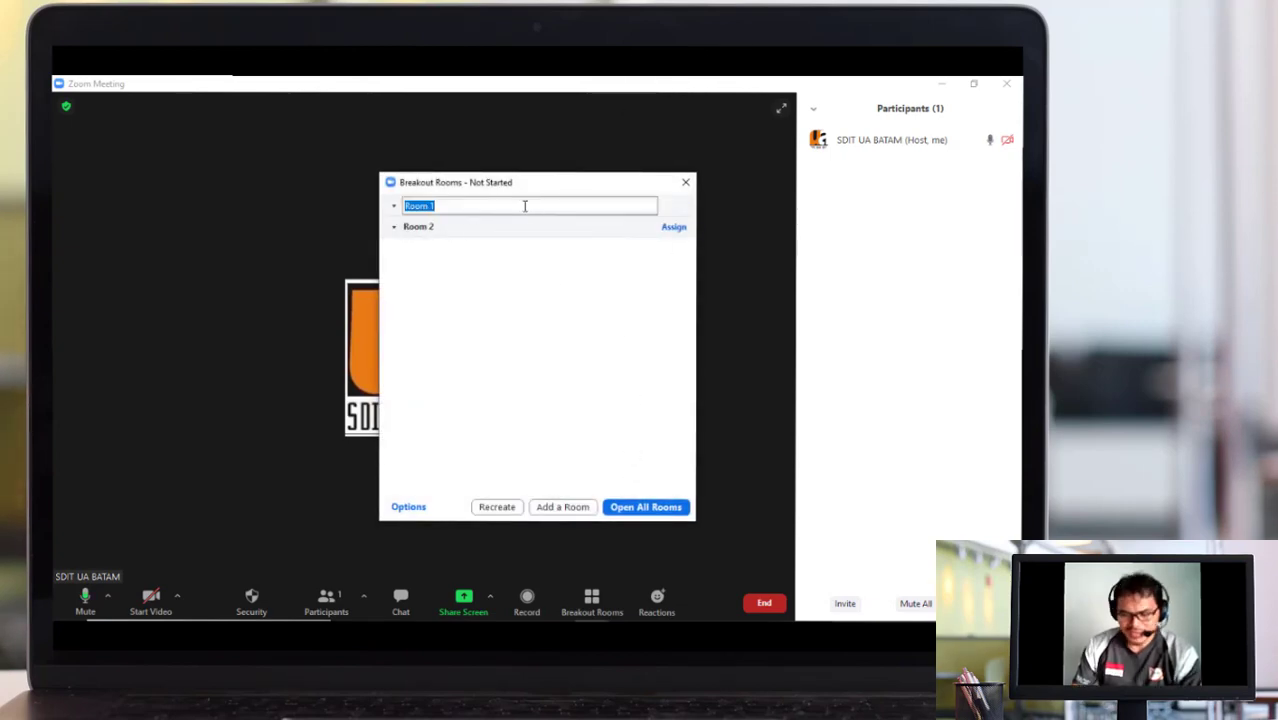
{"action": "type", "text": "Kelas"}
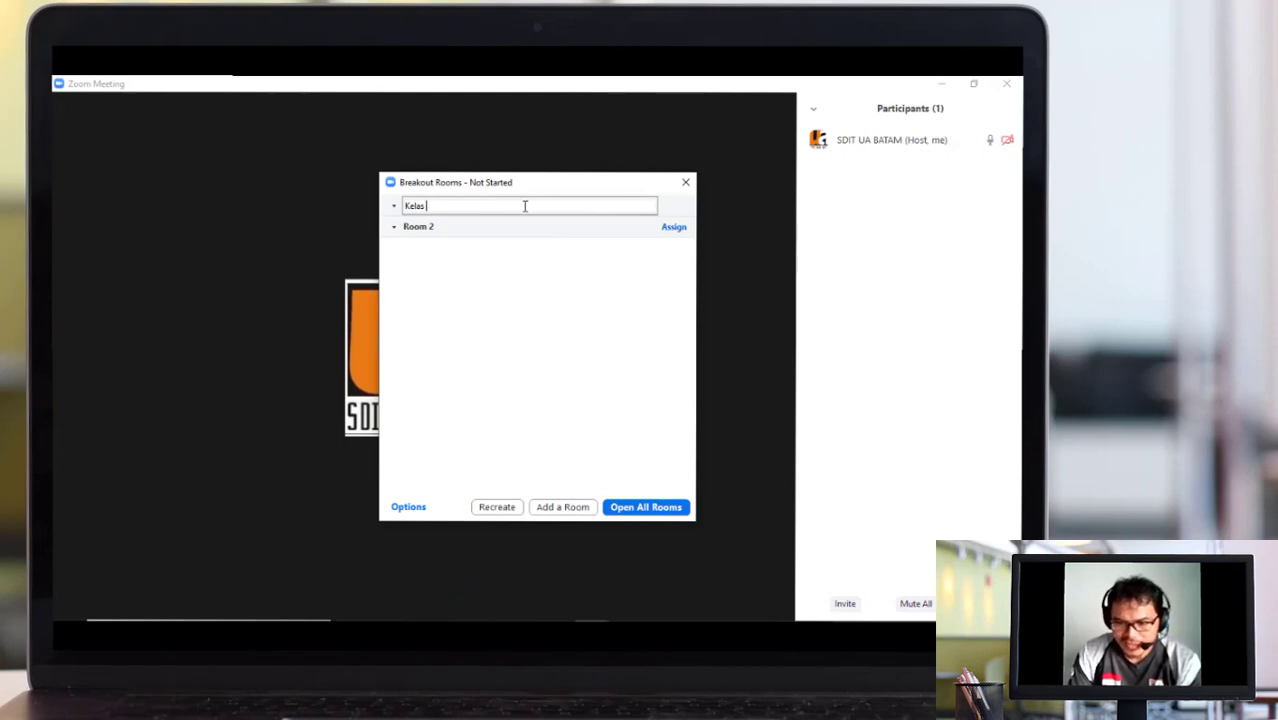
{"action": "type", "text": " A dan B"}
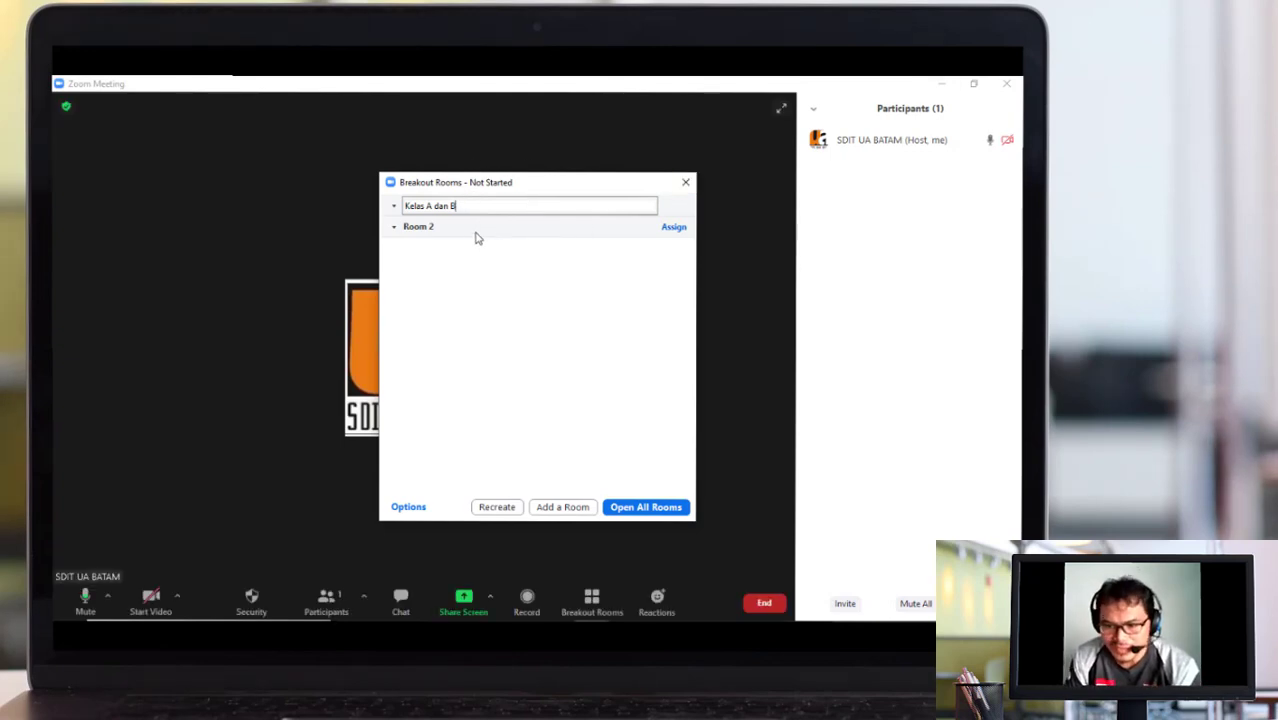
{"action": "key", "text": "Return"}
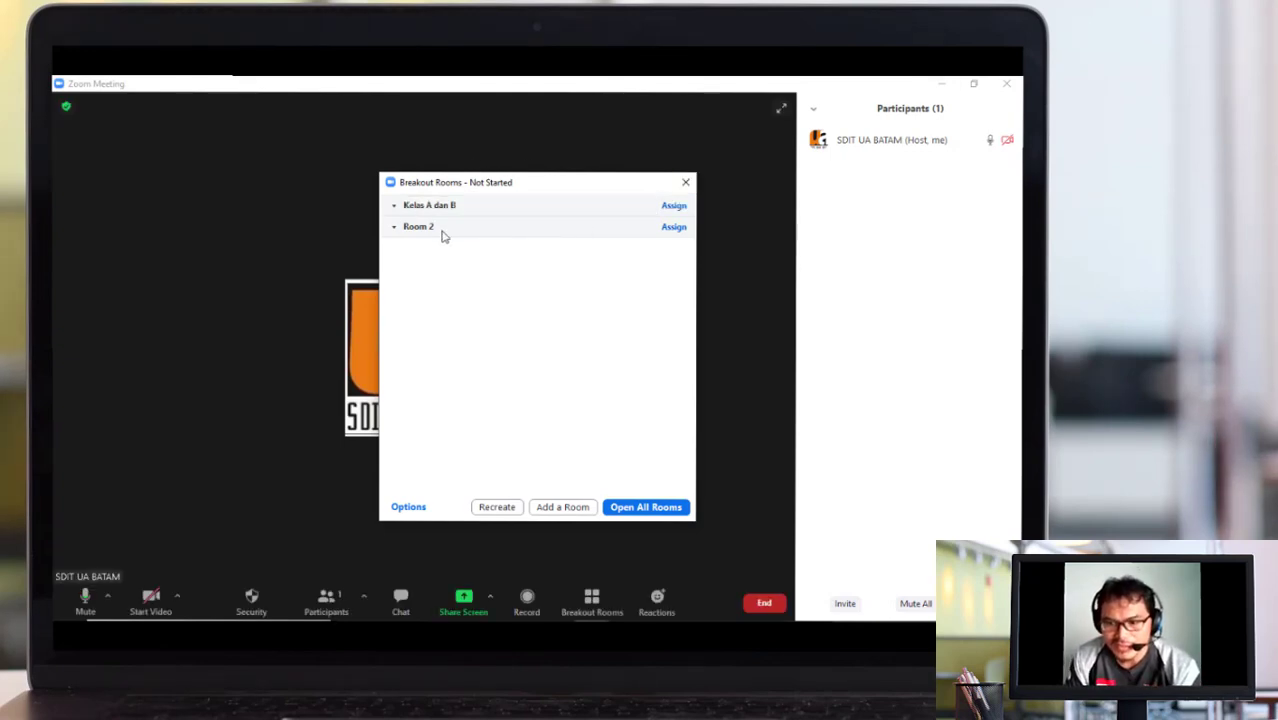
Rename breakout Room 2 as "Kelas C dan D".
{"action": "left_click", "coordinate": [522, 226]}
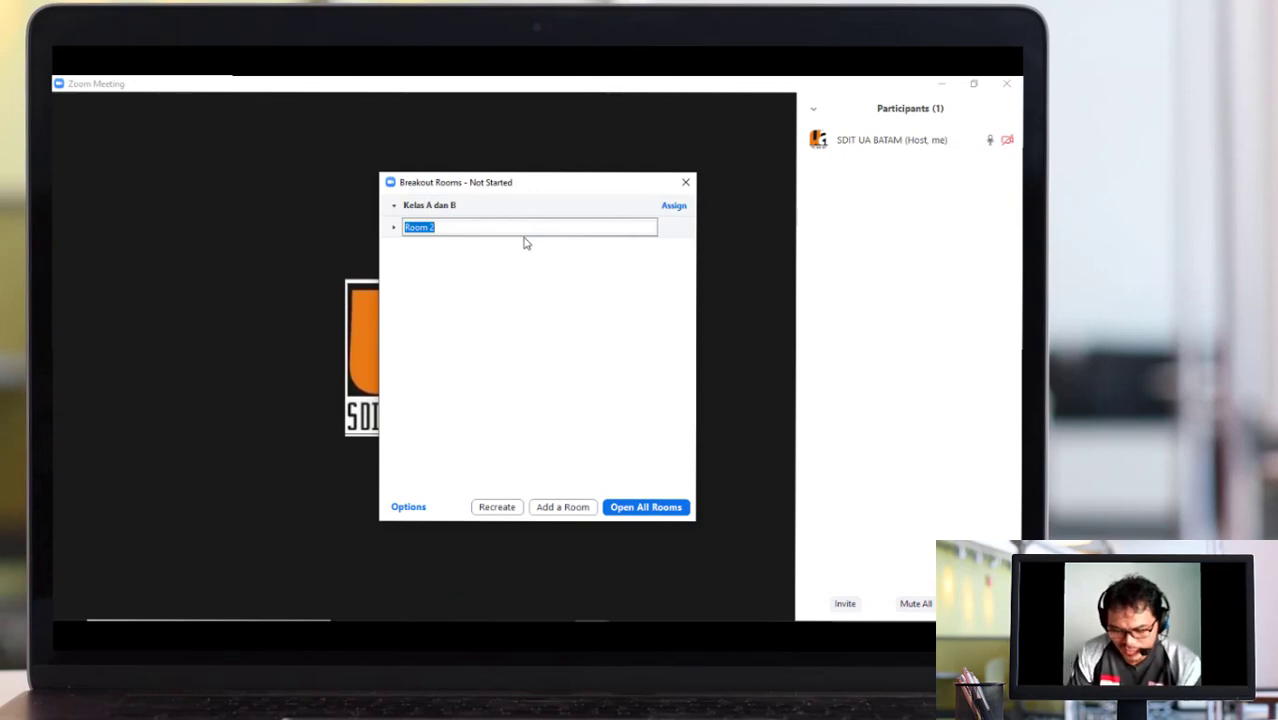
{"action": "type", "text": "Kelas C dan D"}
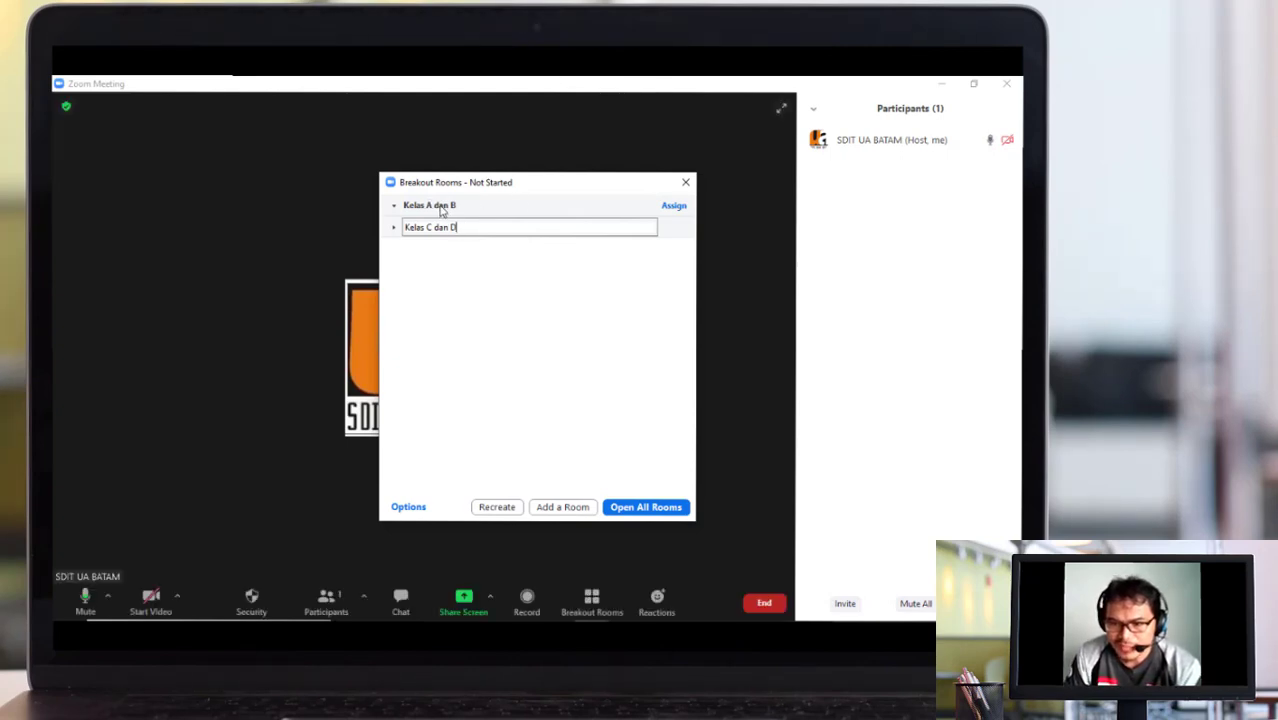
{"action": "key", "text": "Return"}
Extend the room names to "Kelas A dan B ( Akhwat )" and "Kelas C dan D ( Ikhwan )".
{"action": "left_click", "coordinate": [517, 207]}
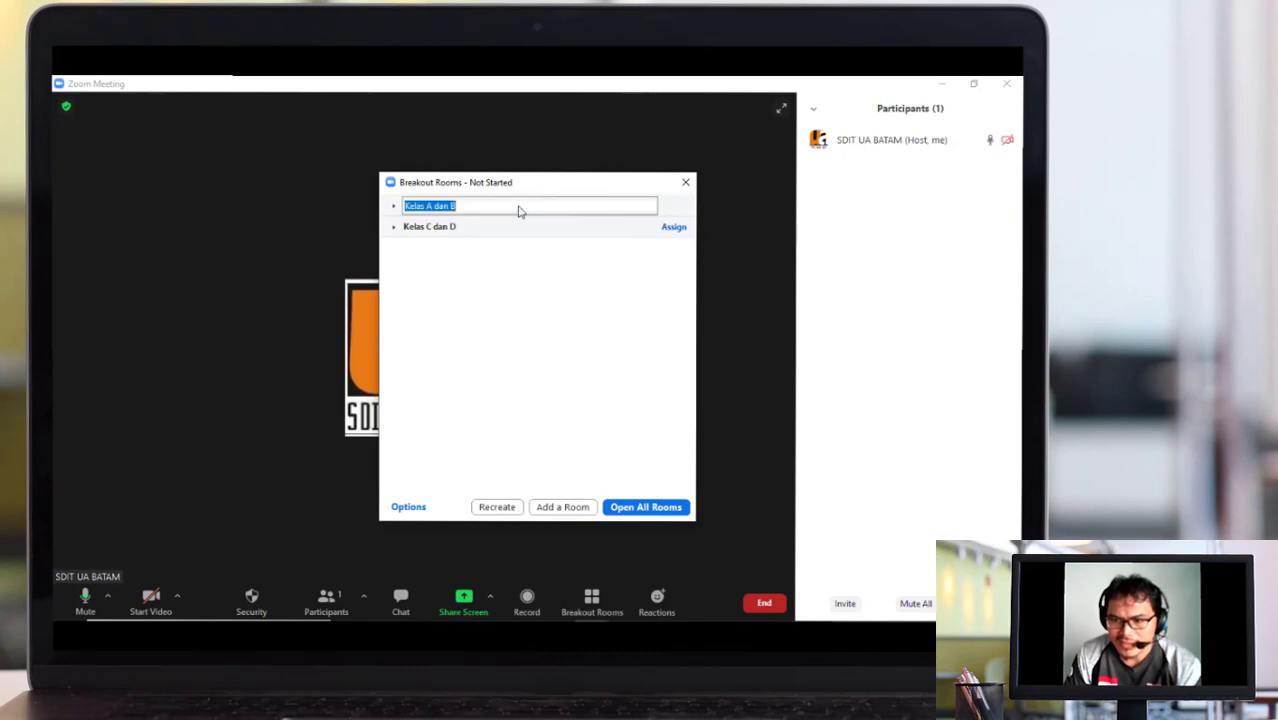
{"action": "key", "text": "Home"}
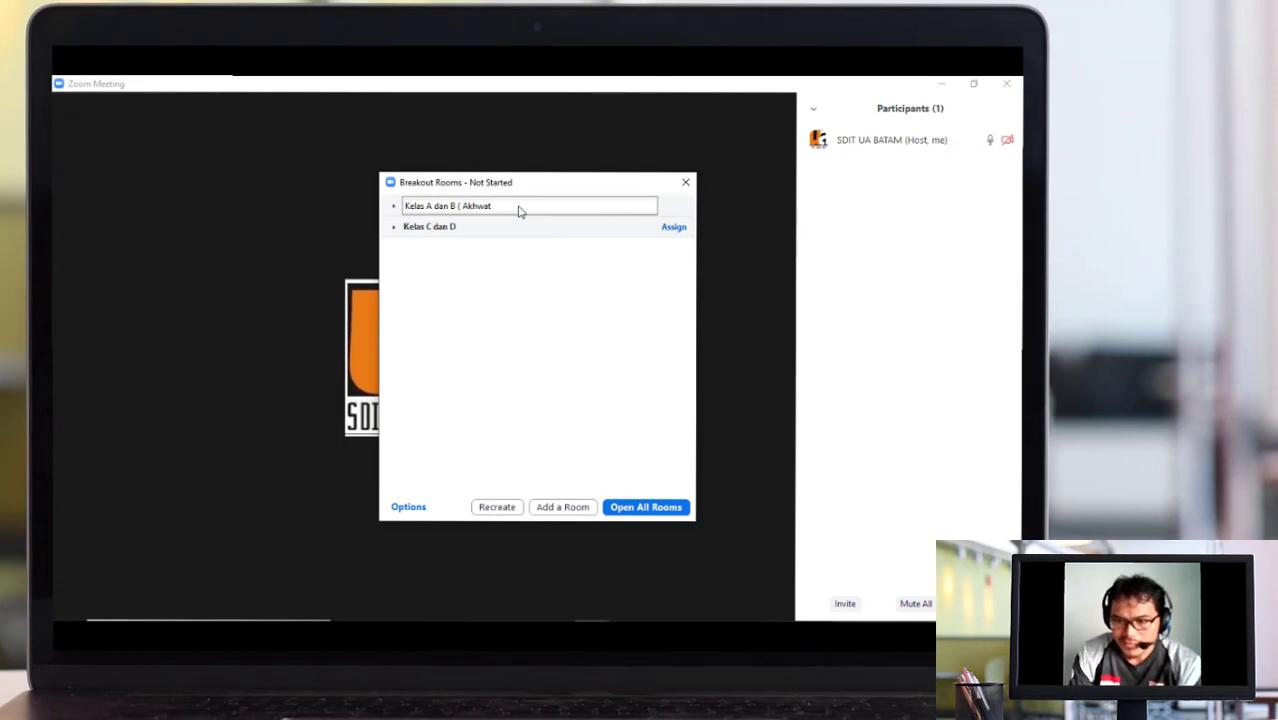
{"action": "key", "text": "Return"}
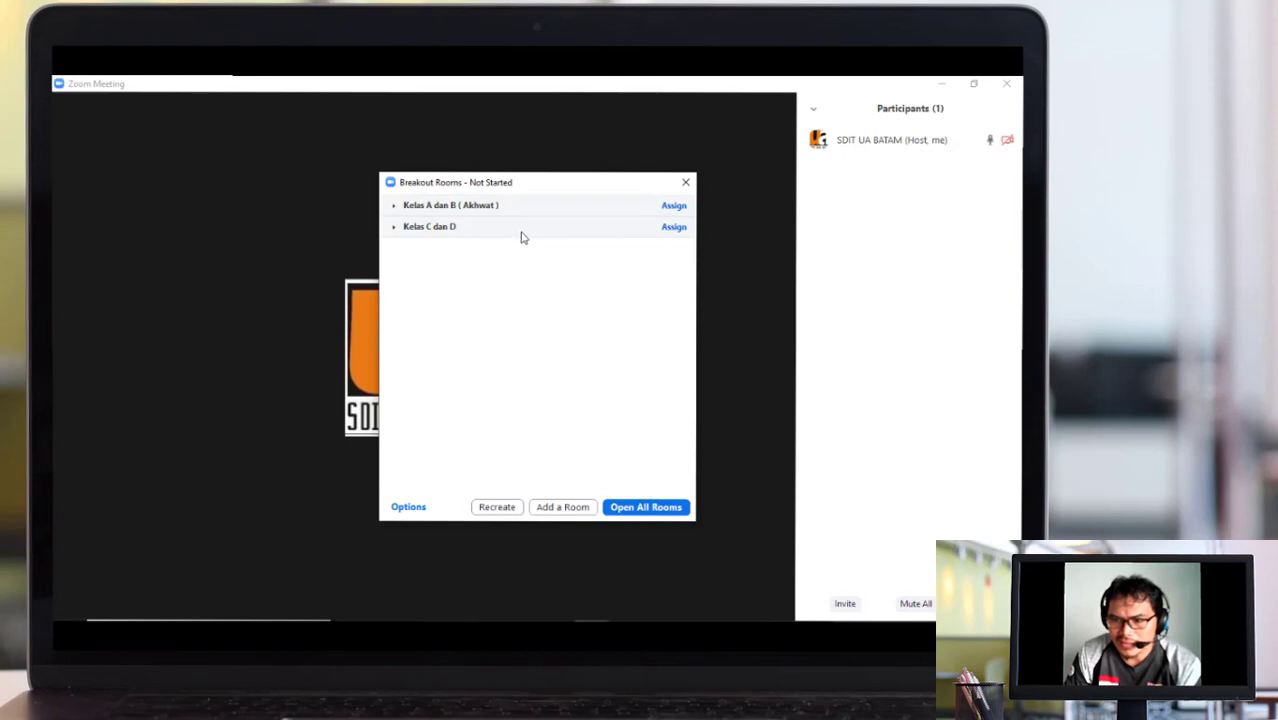
{"action": "left_click", "coordinate": [516, 227]}
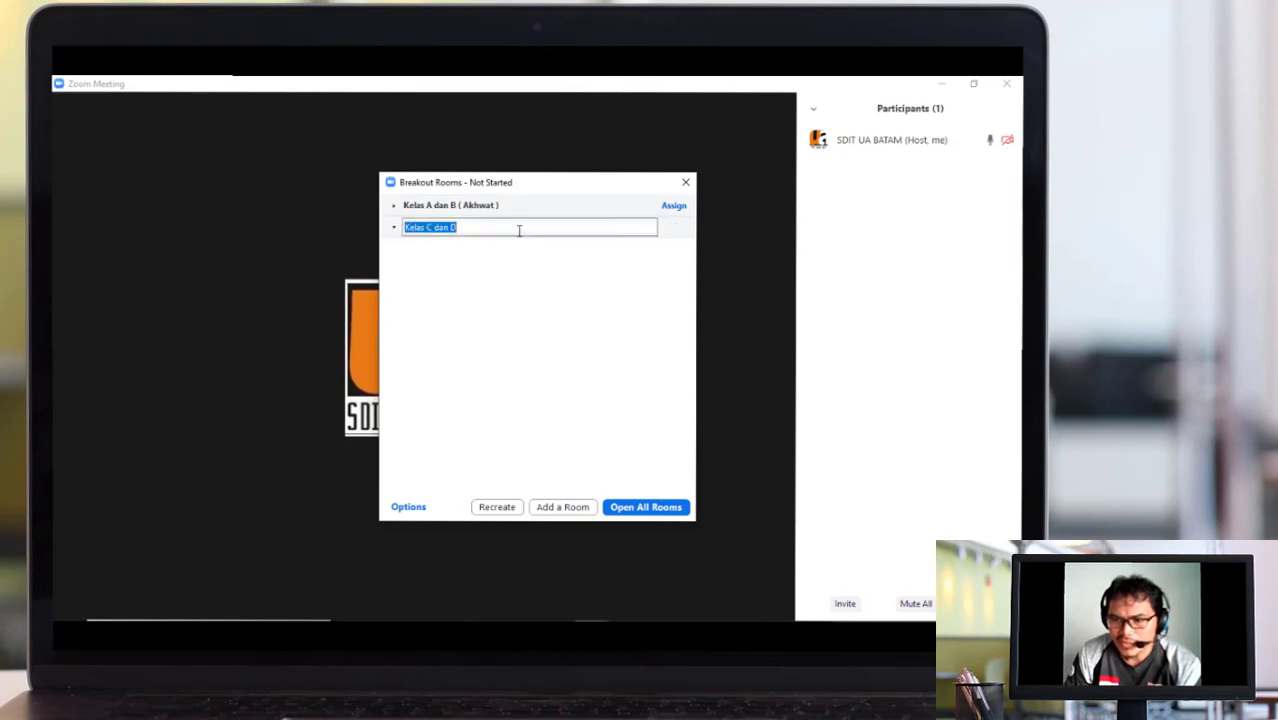
{"action": "left_click", "coordinate": [509, 229]}
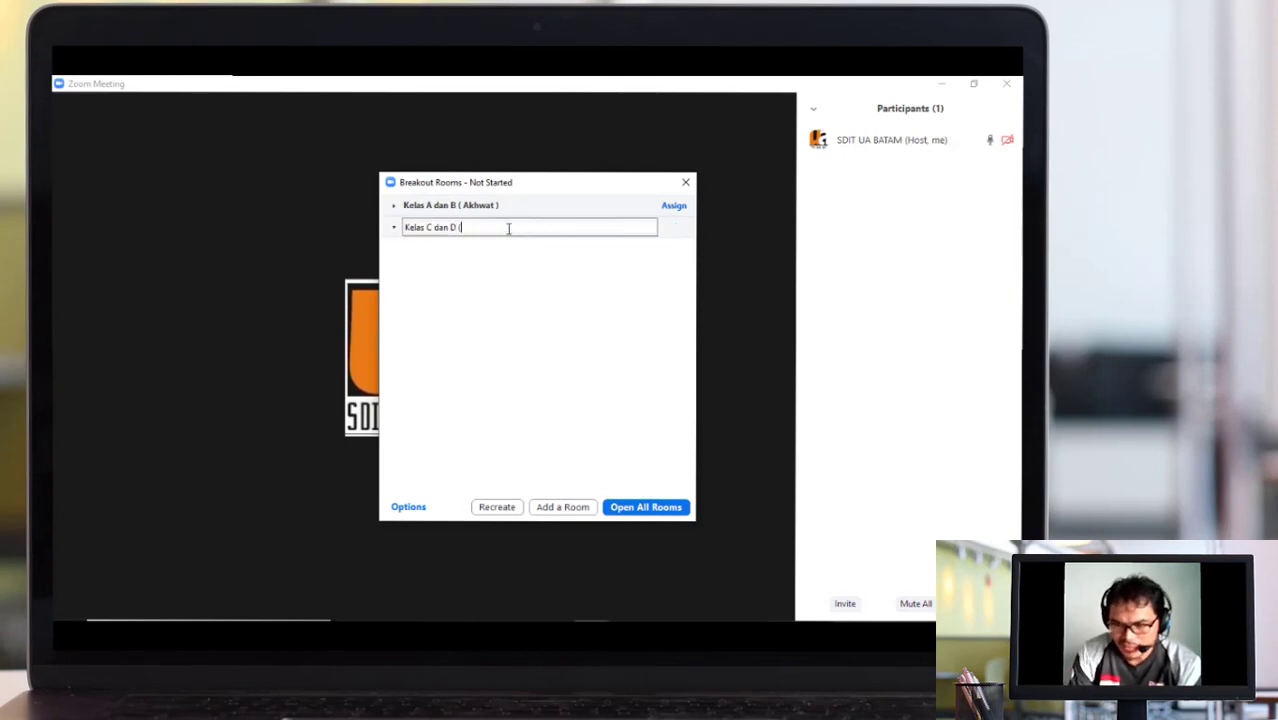
{"action": "type", "text": "( Ikhwan"}
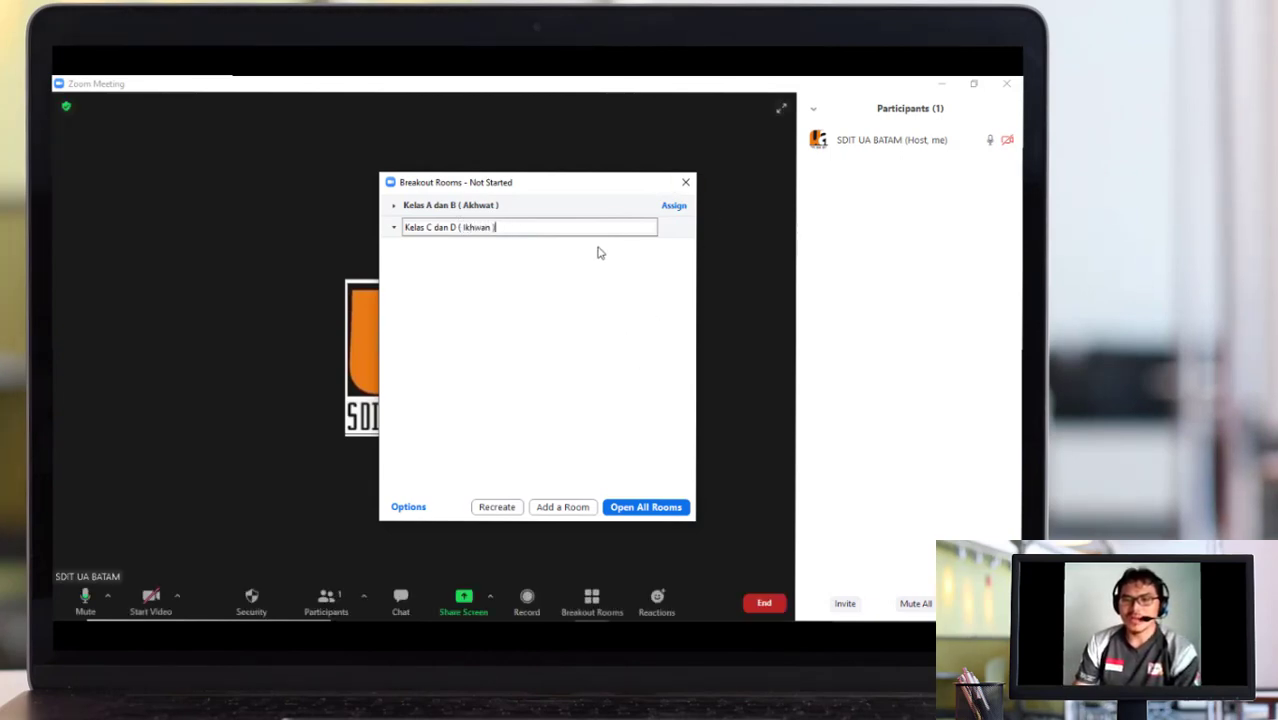
Look over the options for recreating the rooms, dismiss them, and open all breakout rooms.
{"action": "left_click", "coordinate": [500, 510]}
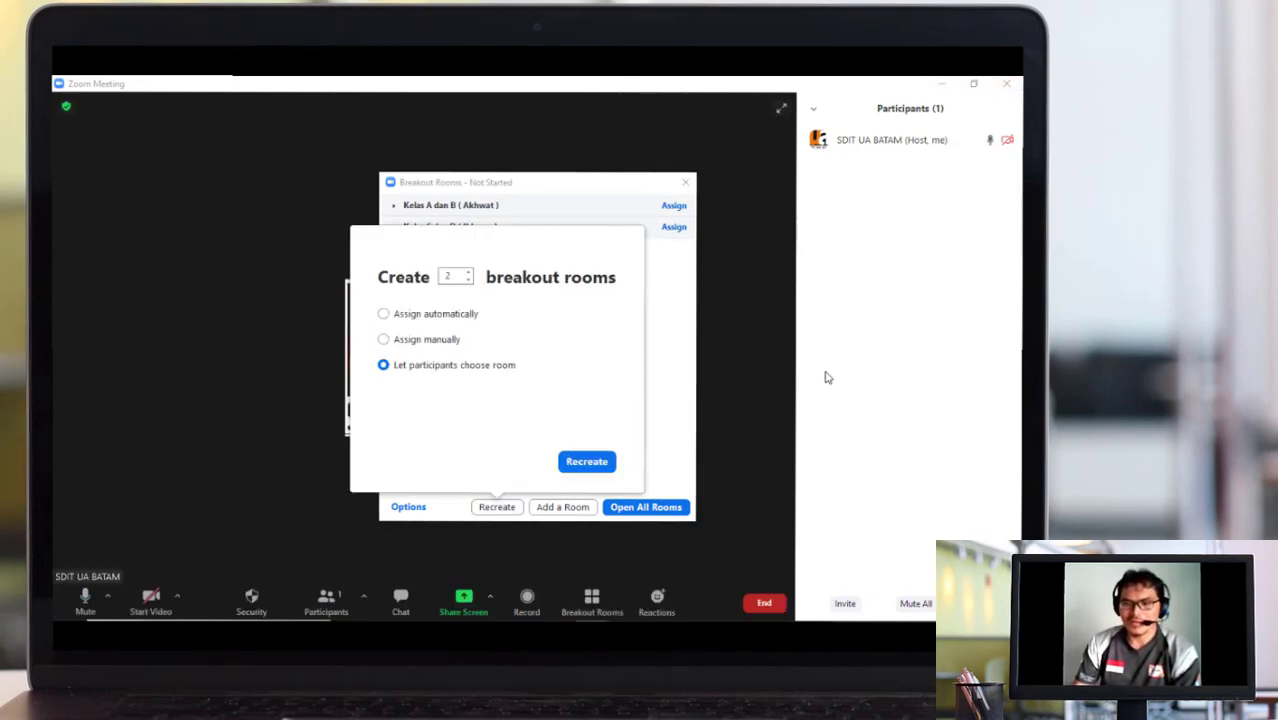
{"action": "left_click", "coordinate": [655, 343]}
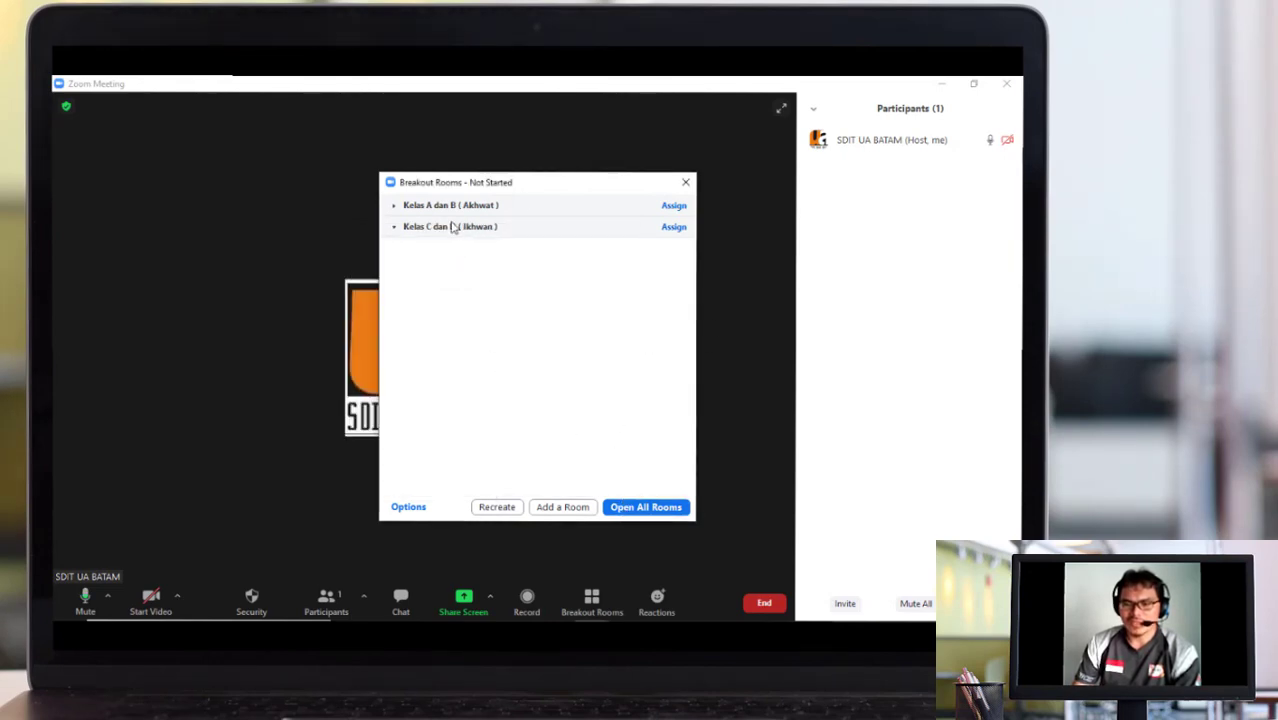
{"action": "left_click", "coordinate": [655, 507]}
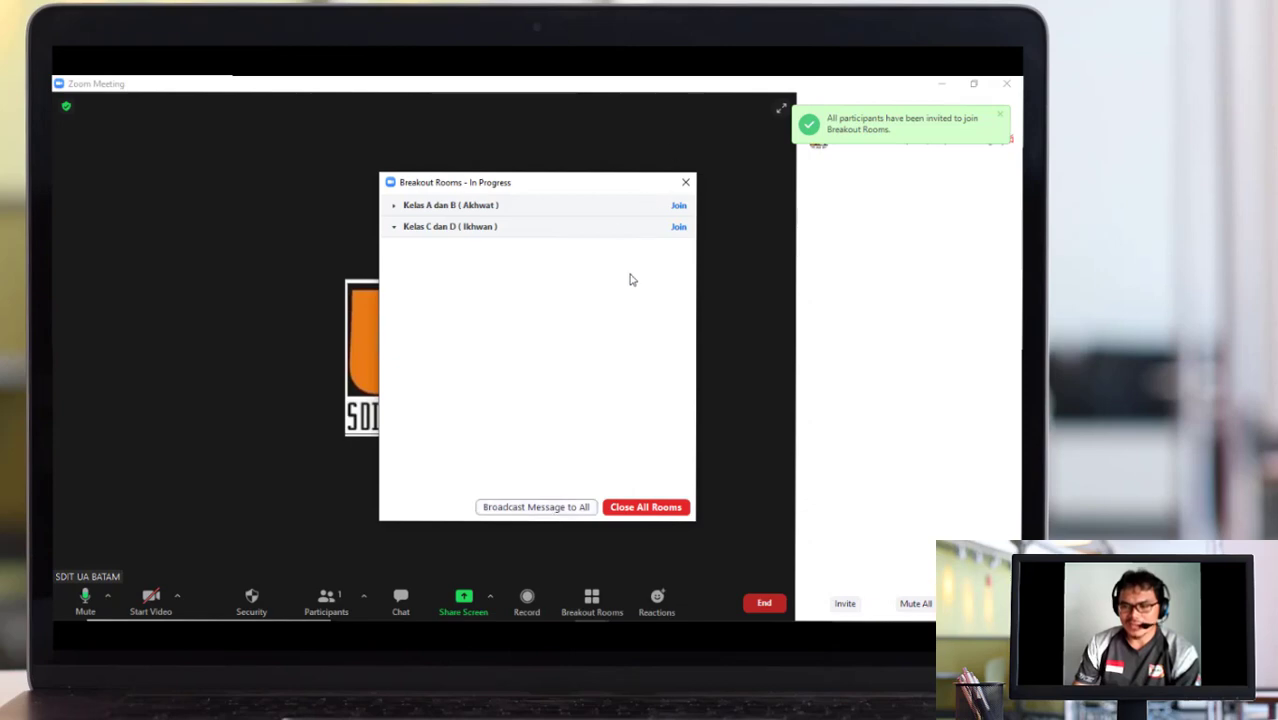
Broadcast the message "Silahkan Ananda untu masuk ke Room Sesuai dengan Kelasnya !" to all breakout rooms.
{"action": "left_click", "coordinate": [557, 507]}
{"action": "left_click", "coordinate": [508, 415]}
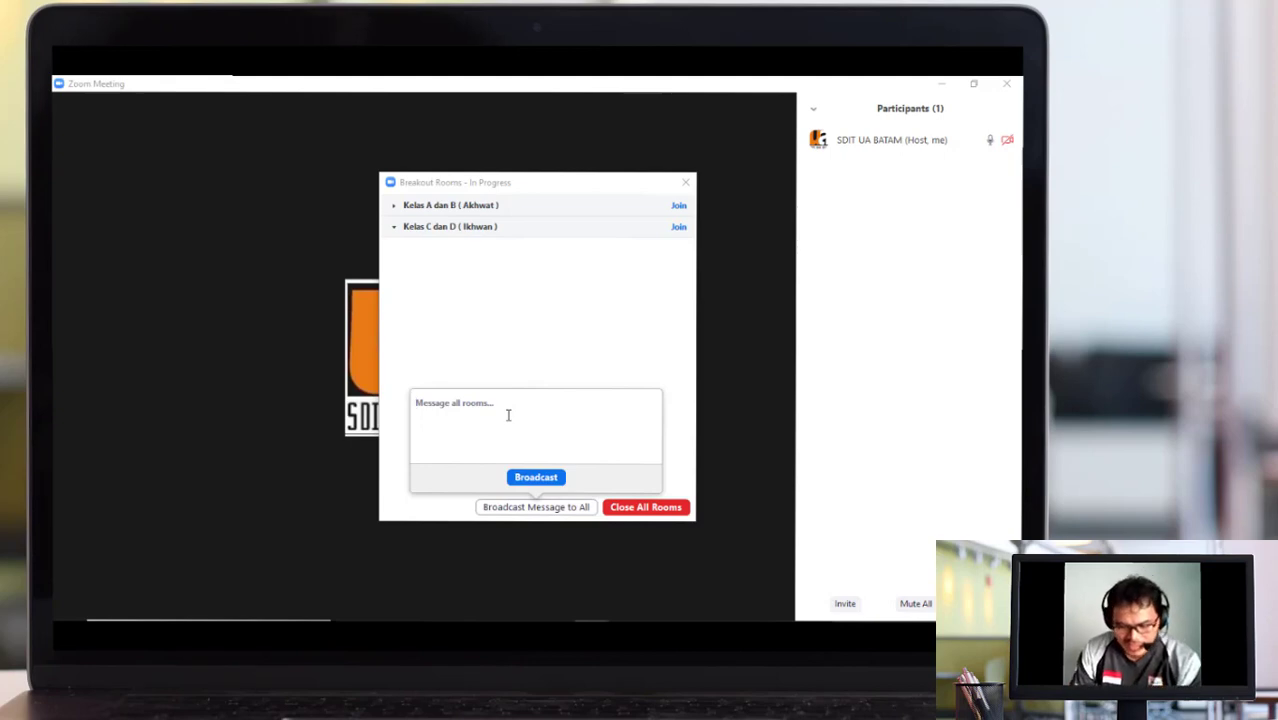
{"action": "type", "text": "Silahkan"}
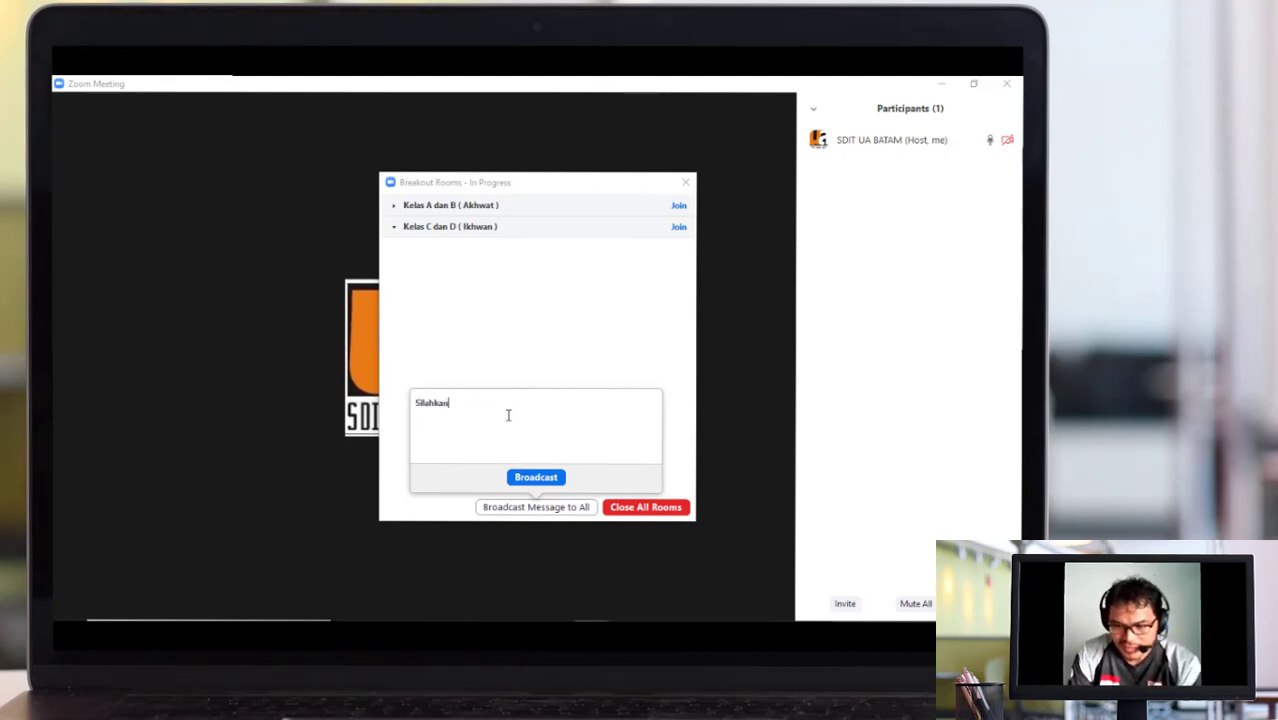
{"action": "type", "text": " Ananda"}
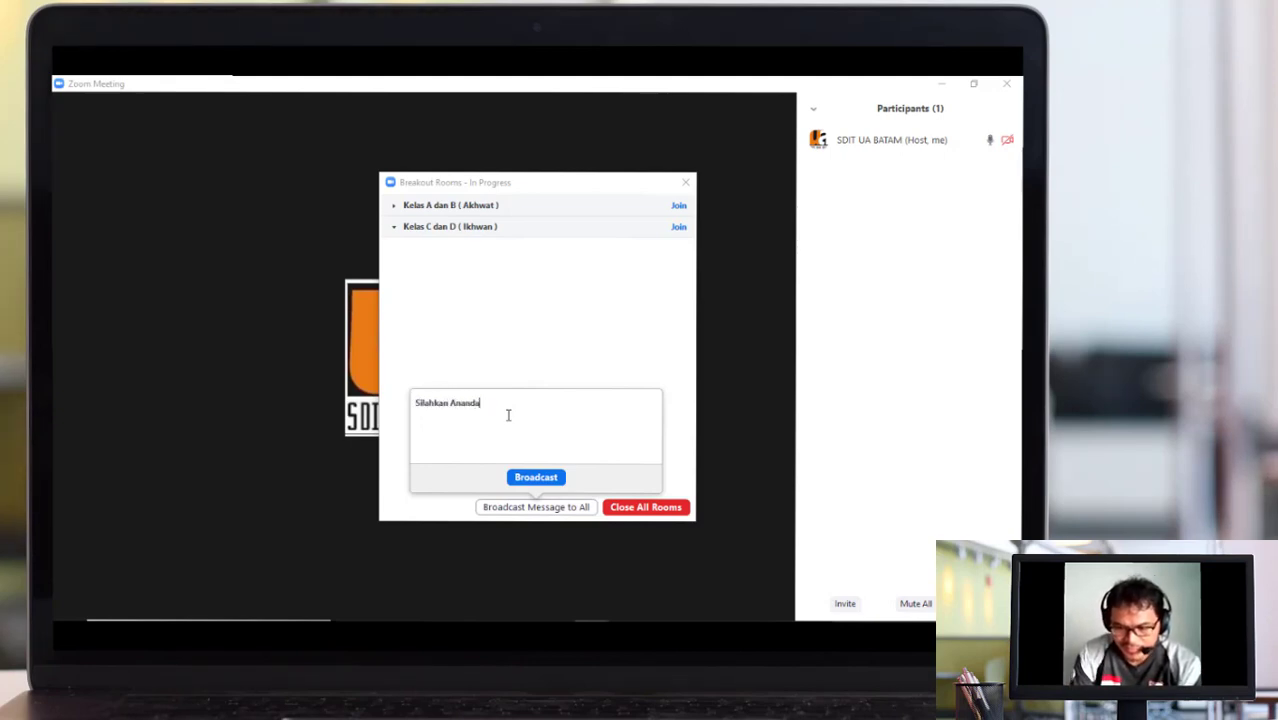
{"action": "type", "text": " untu masuk ke"}
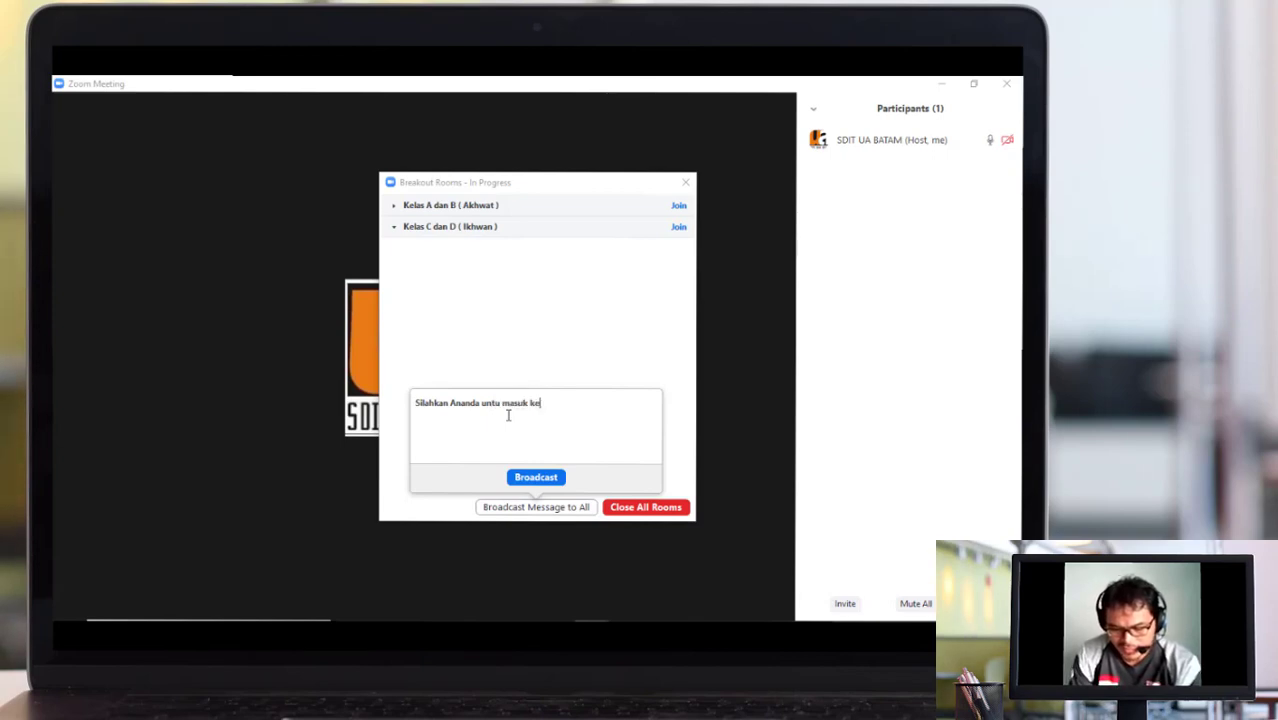
{"action": "type", "text": "Roo"}
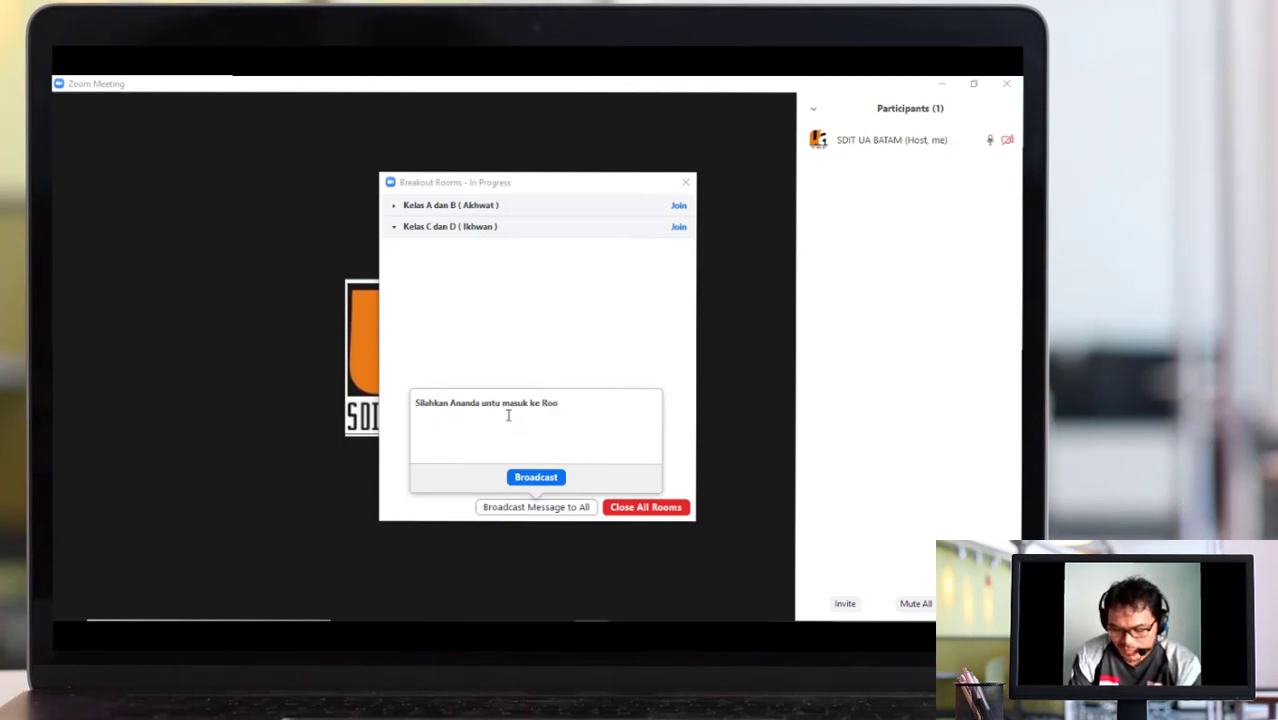
{"action": "type", "text": "m Sesuai"}
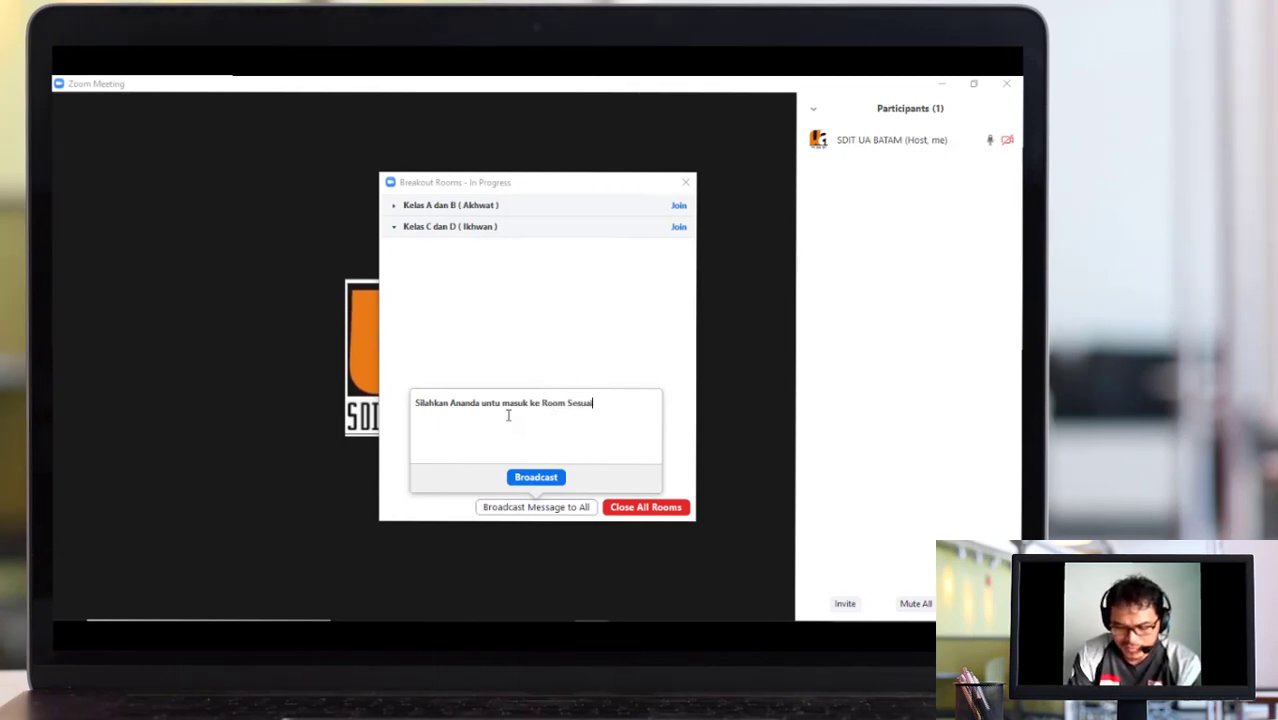
{"action": "type", "text": " dengan Ke"}
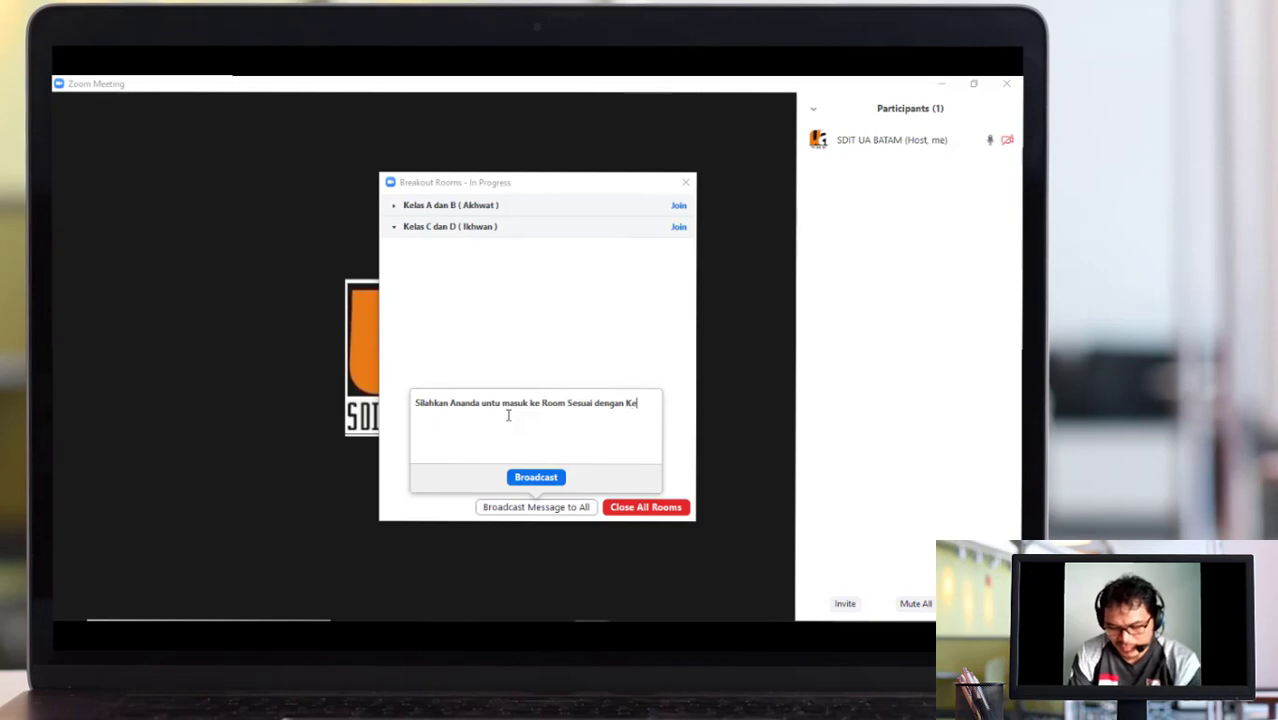
{"action": "type", "text": "las"}
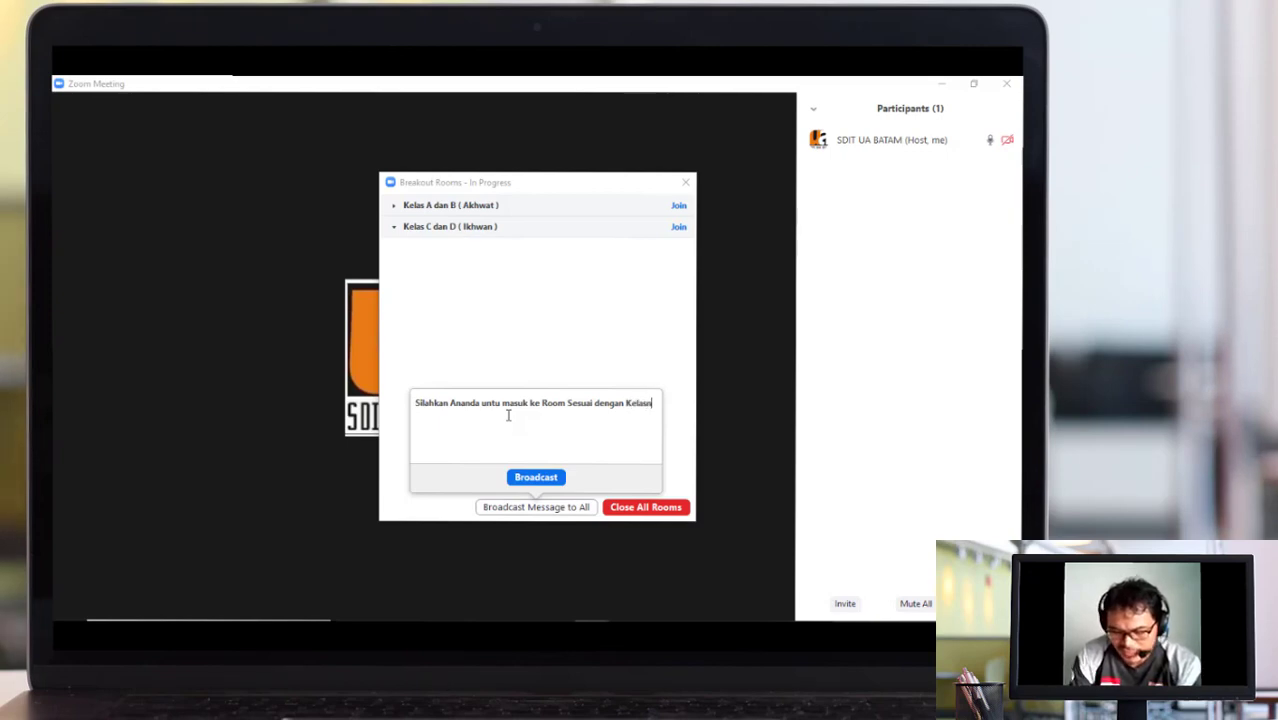
{"action": "type", "text": "nya !"}
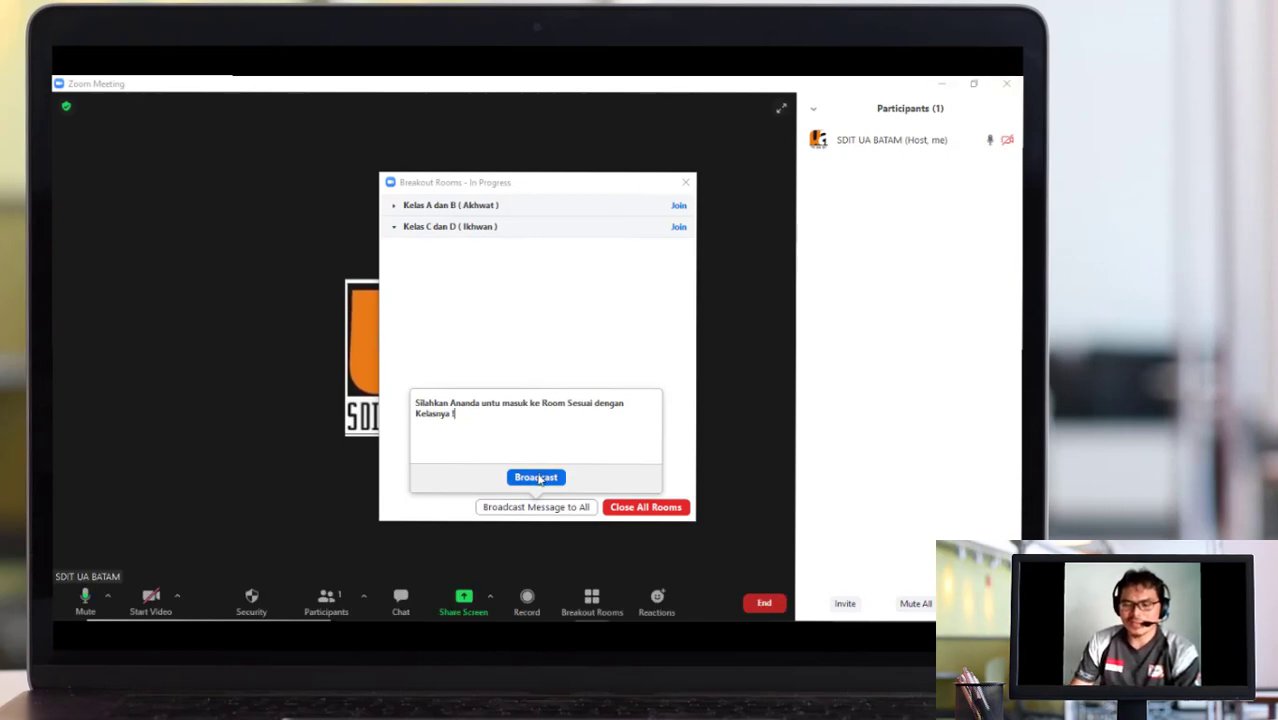
{"action": "left_click", "coordinate": [539, 479]}
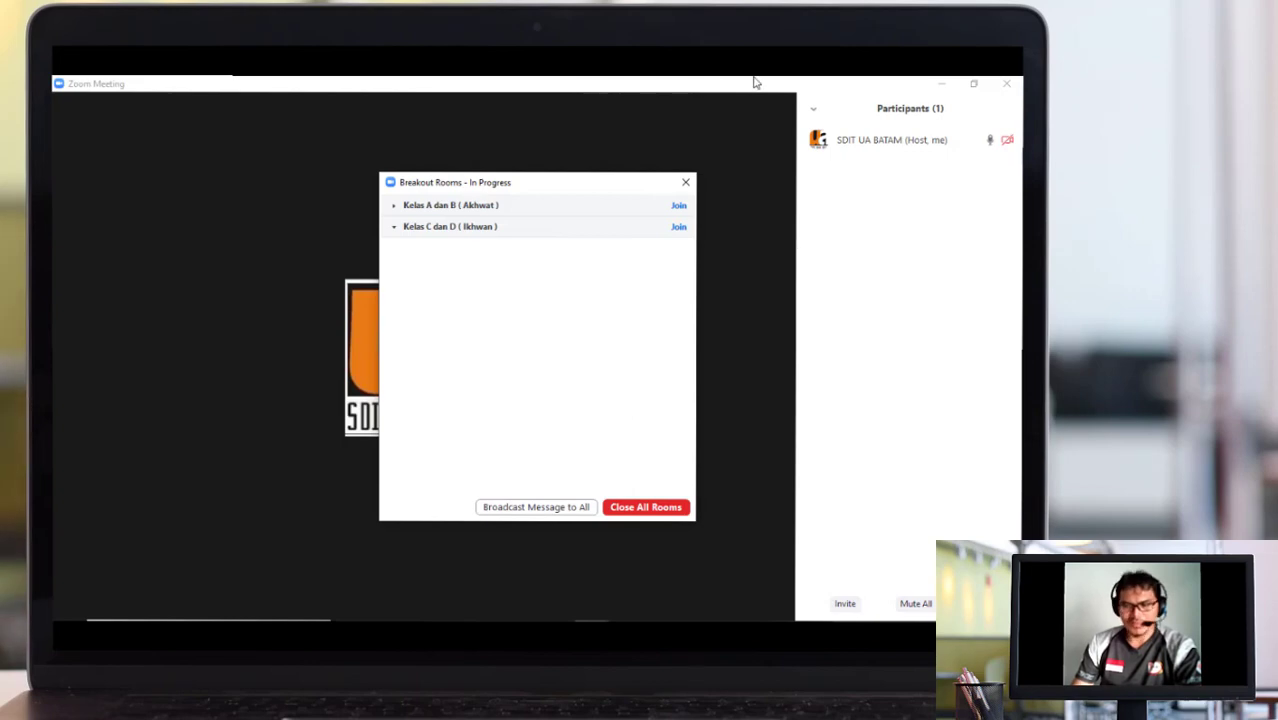
View the join prompt of "Kelas A dan B ( Akhwat )" and of "Kelas C dan D ( Ikhwan )", dismissing each without joining.
{"action": "mouse_move", "coordinate": [890, 148]}
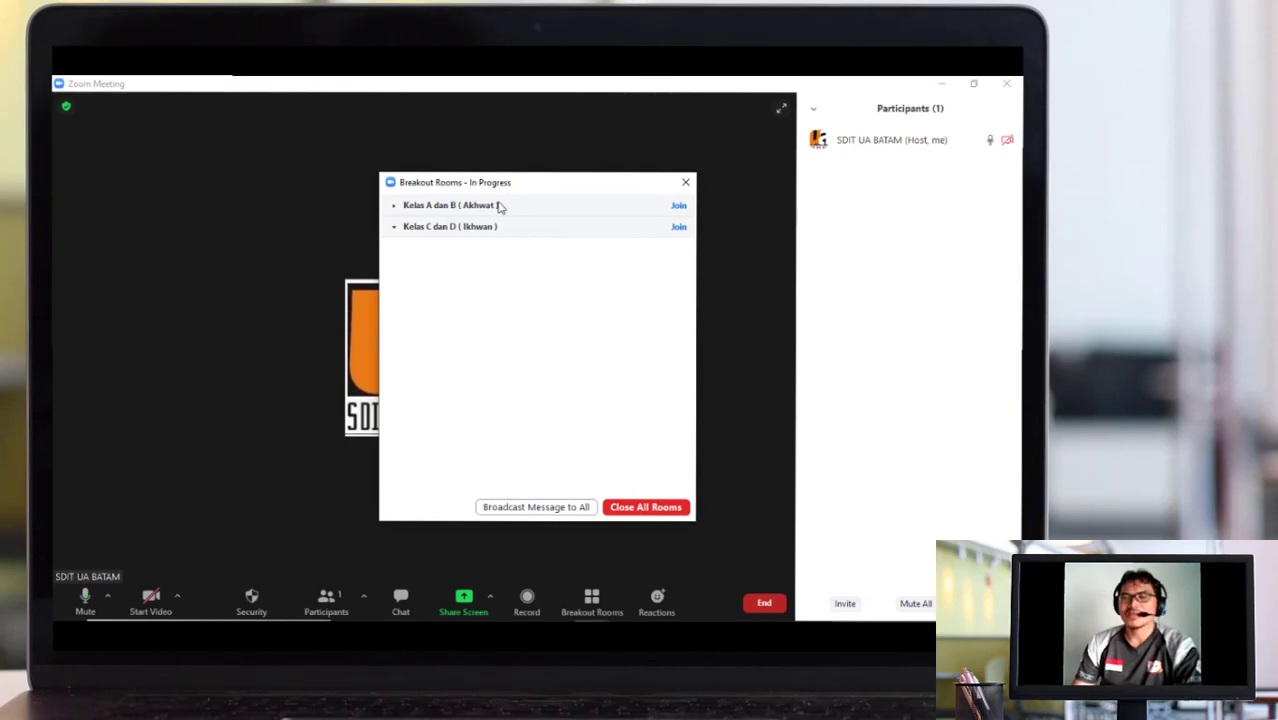
{"action": "left_click", "coordinate": [679, 206]}
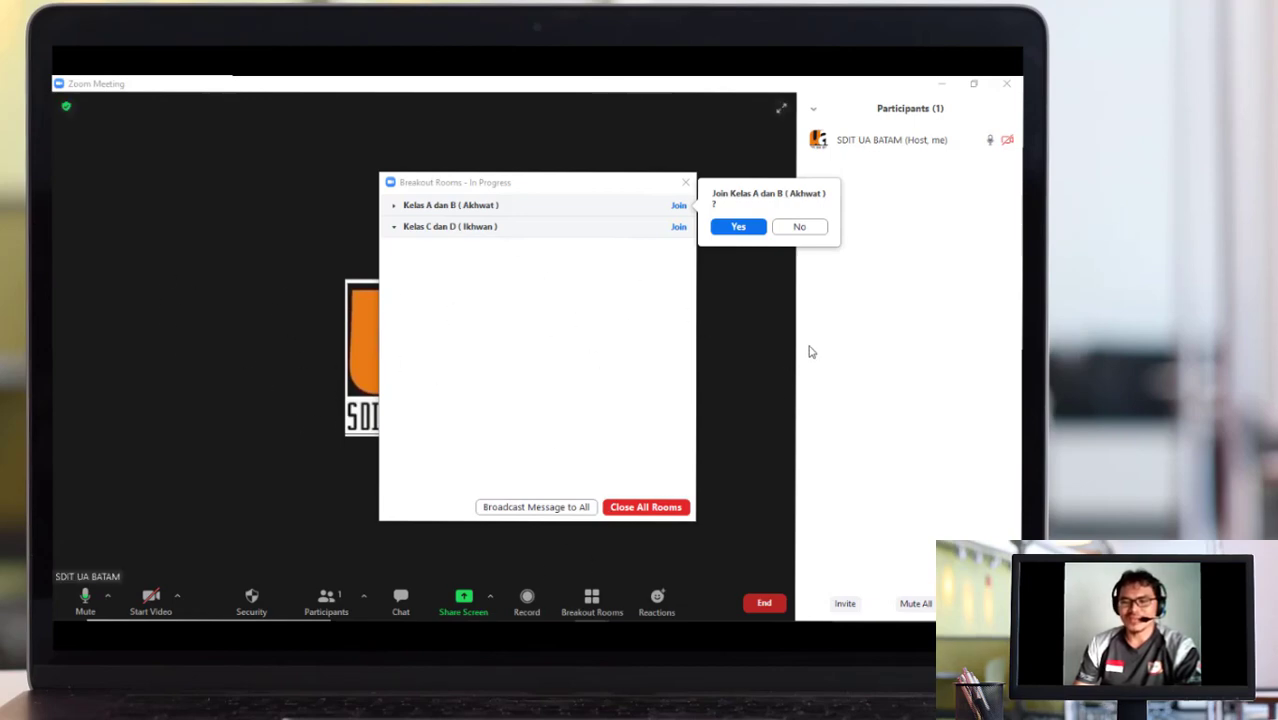
{"action": "left_click", "coordinate": [559, 236]}
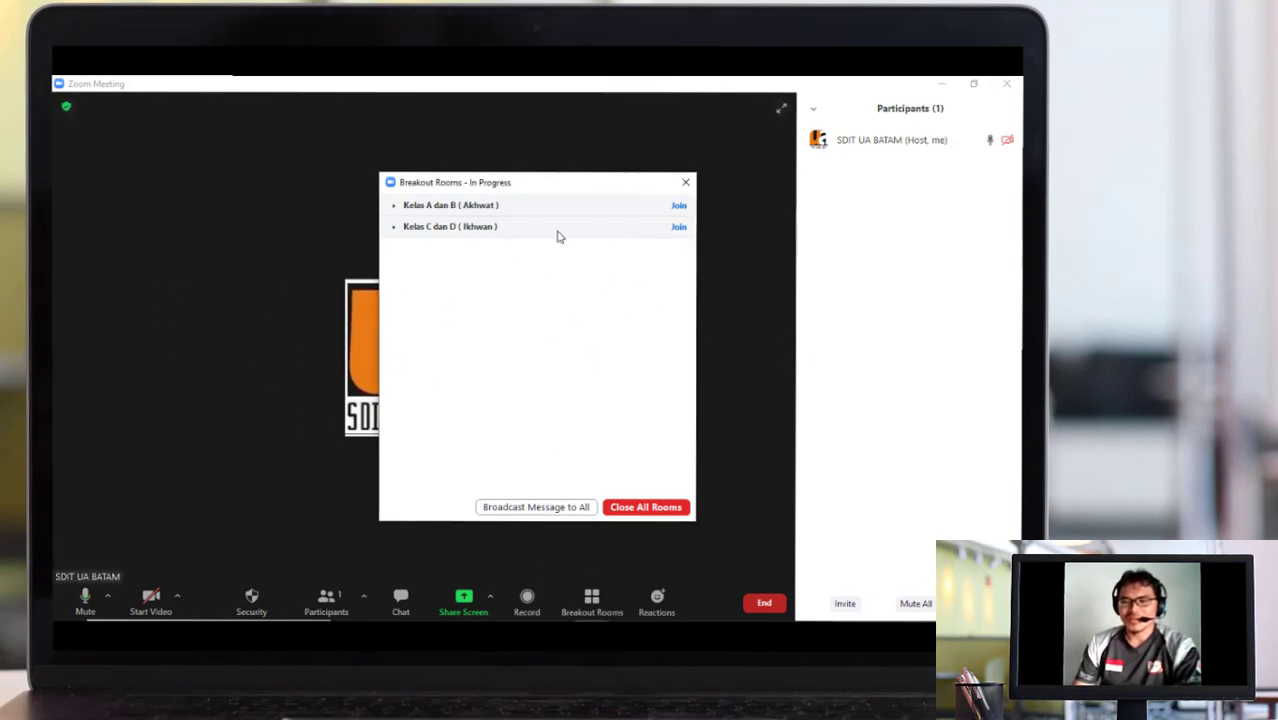
{"action": "left_click", "coordinate": [678, 227]}
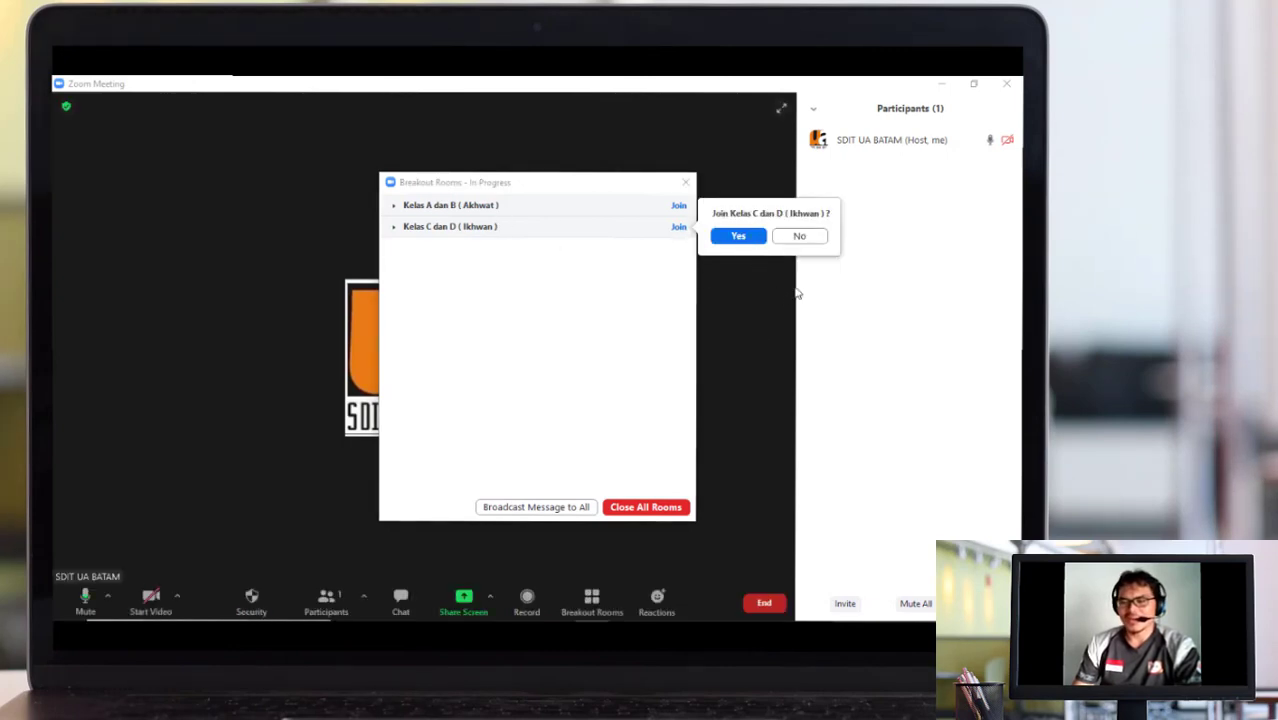
{"action": "left_click", "coordinate": [751, 364]}
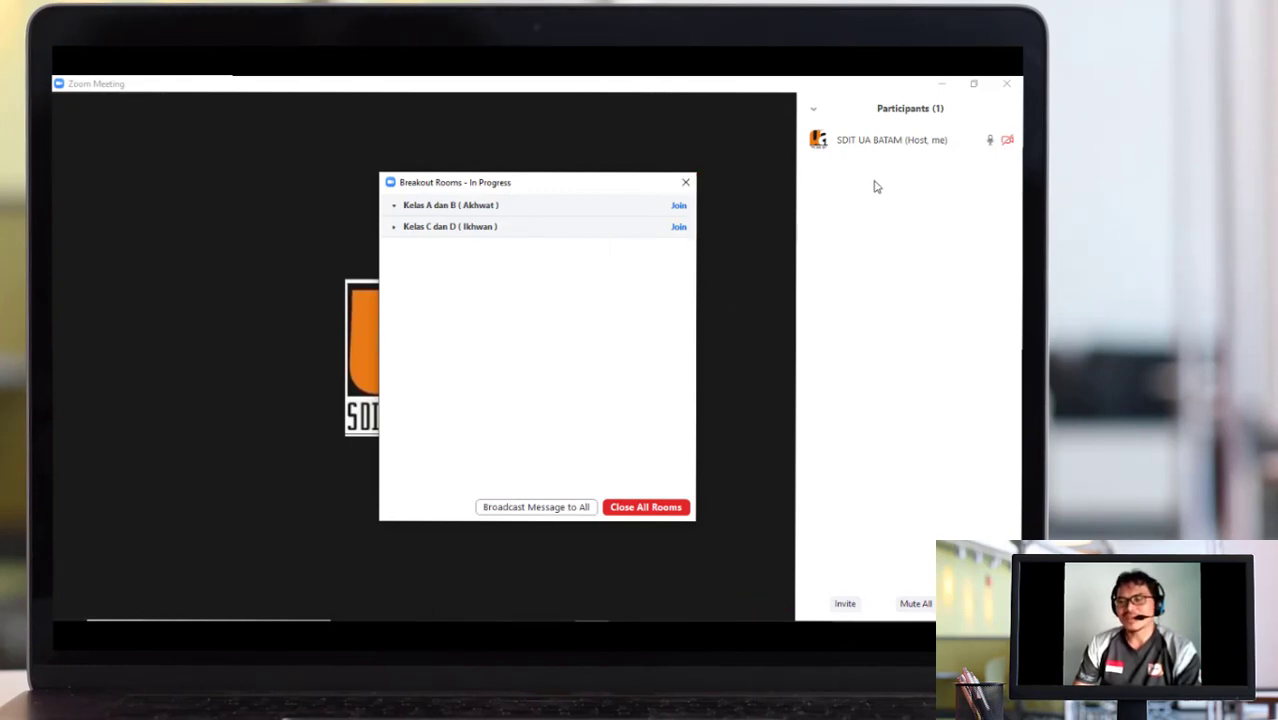
Close all breakout rooms and dismiss the breakout rooms window.
{"action": "mouse_move", "coordinate": [890, 153]}
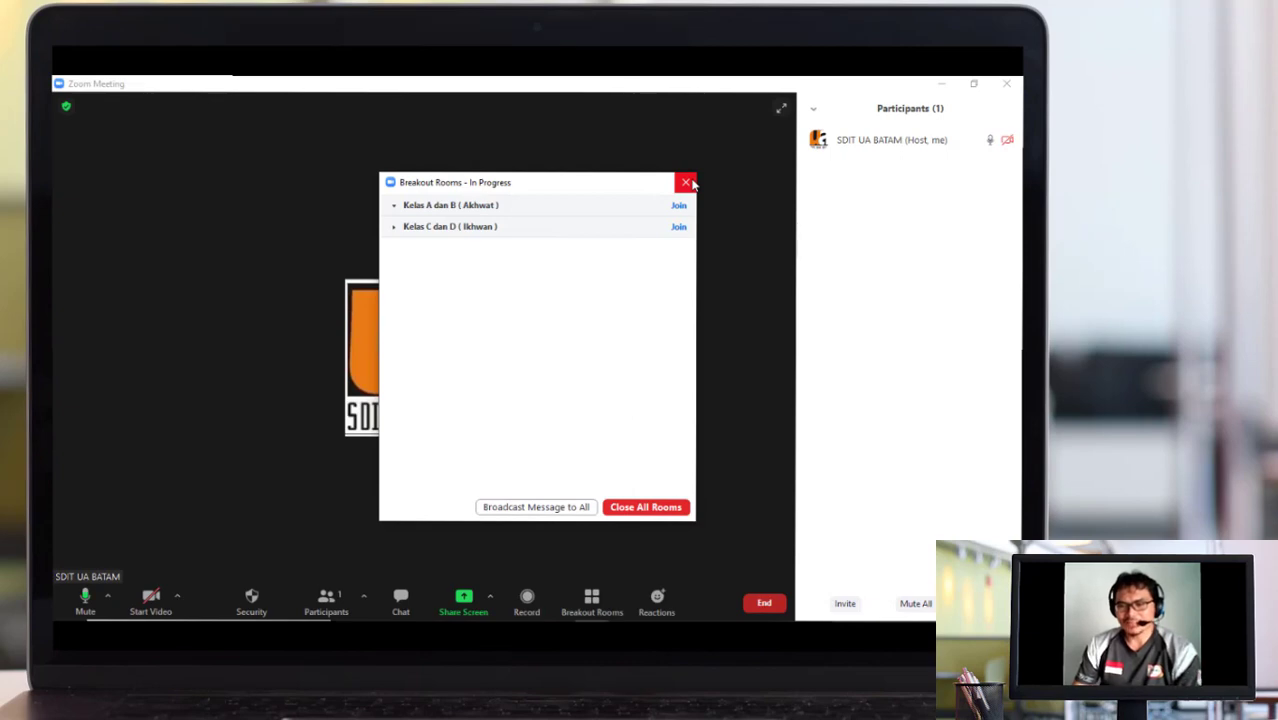
{"action": "left_click", "coordinate": [647, 510]}
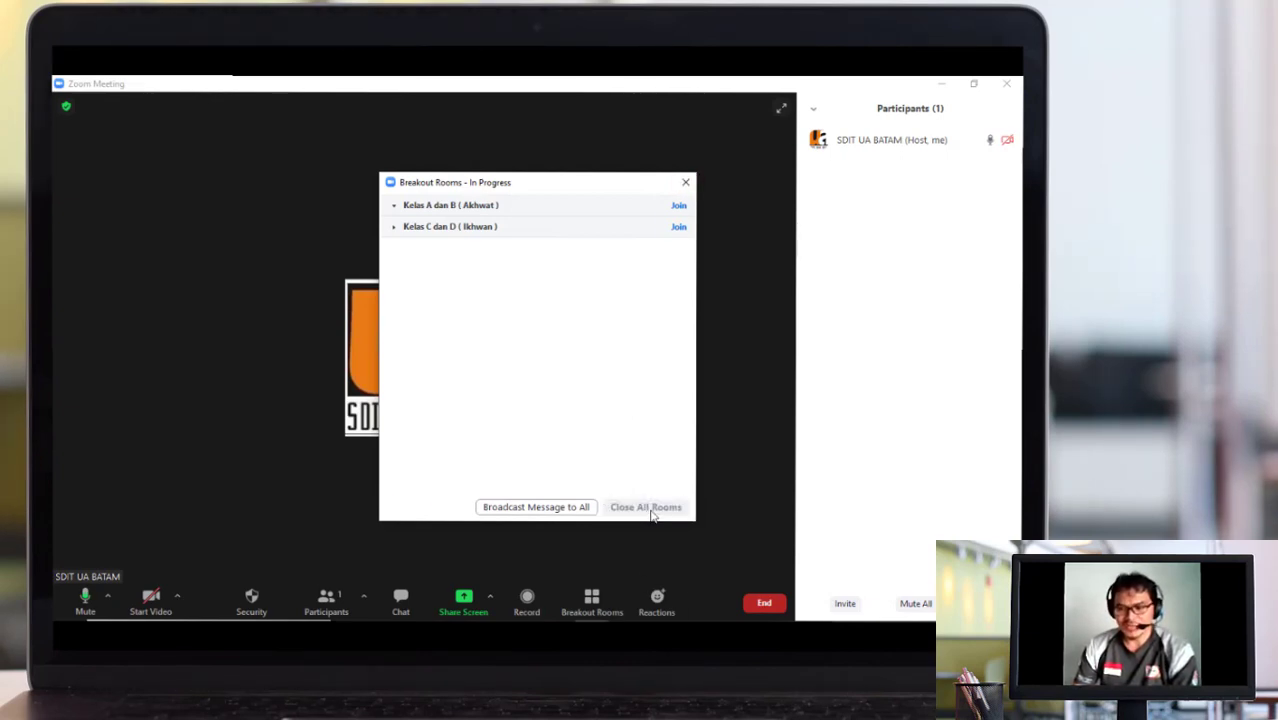
{"action": "left_click", "coordinate": [685, 182]}
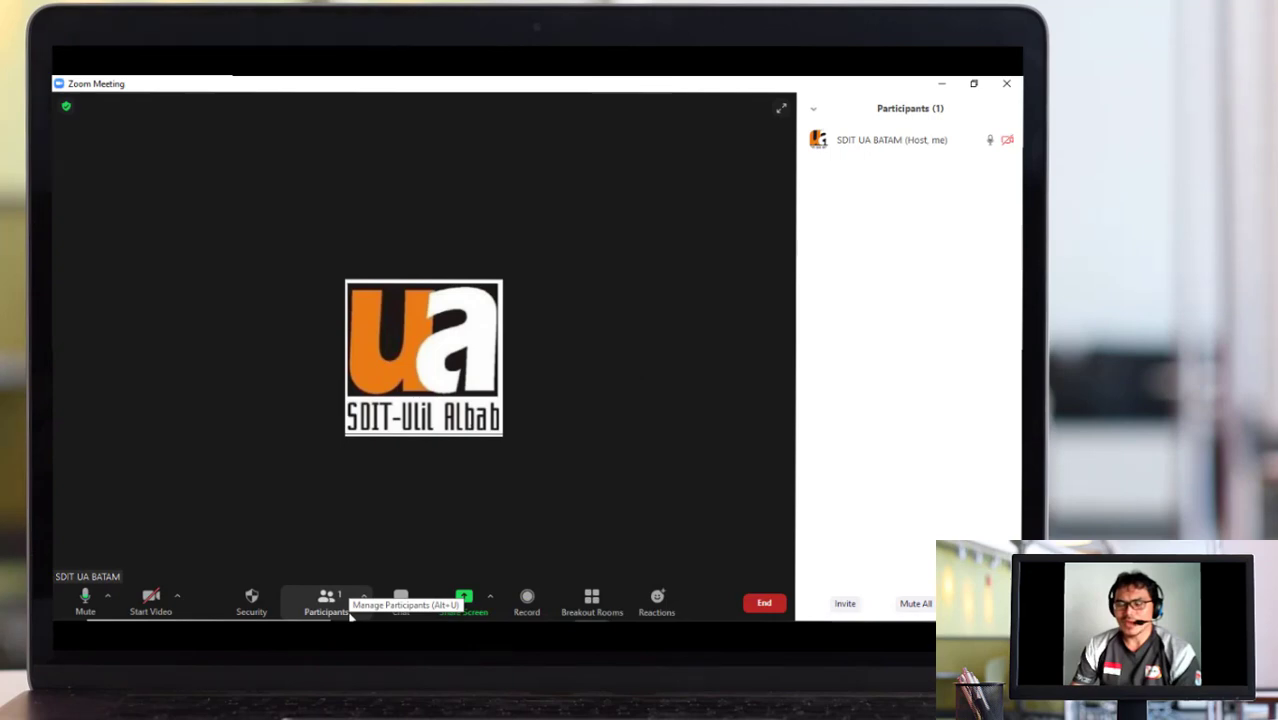
Minimize the meeting and open the account's My Profile page on the Zoom website from the Zoom client.
{"action": "left_click", "coordinate": [941, 84]}
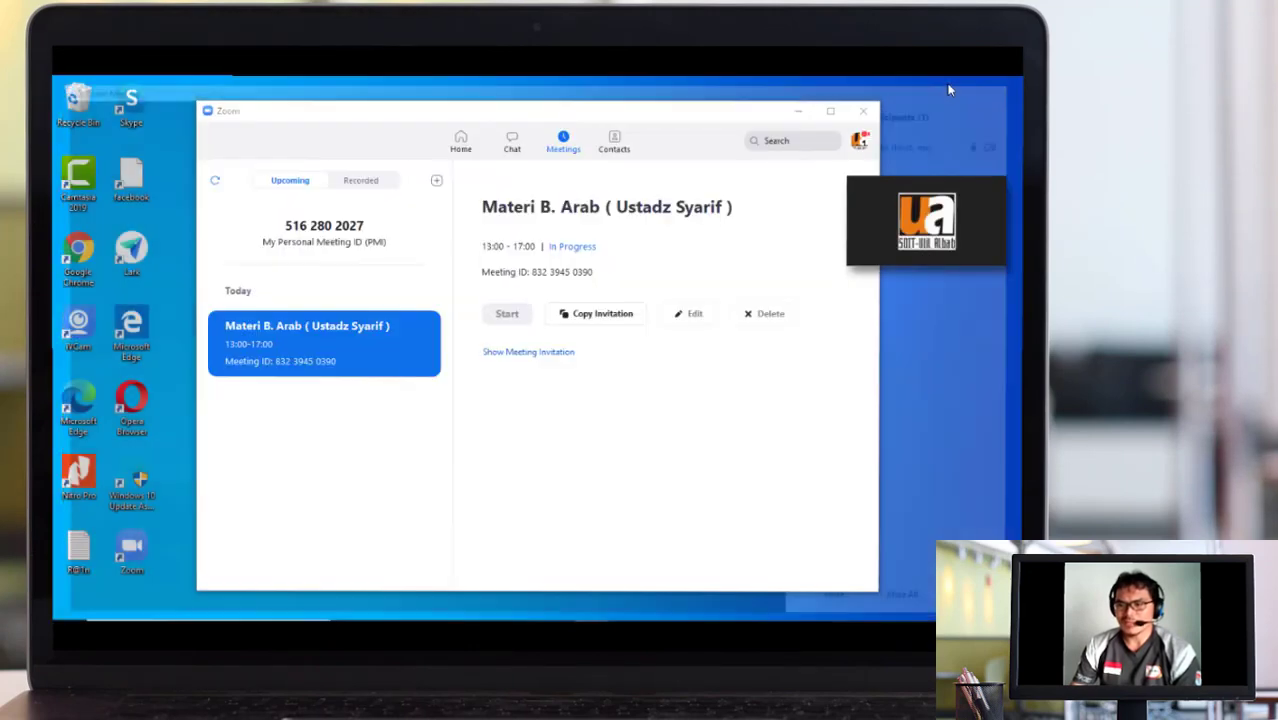
{"action": "left_click", "coordinate": [860, 142]}
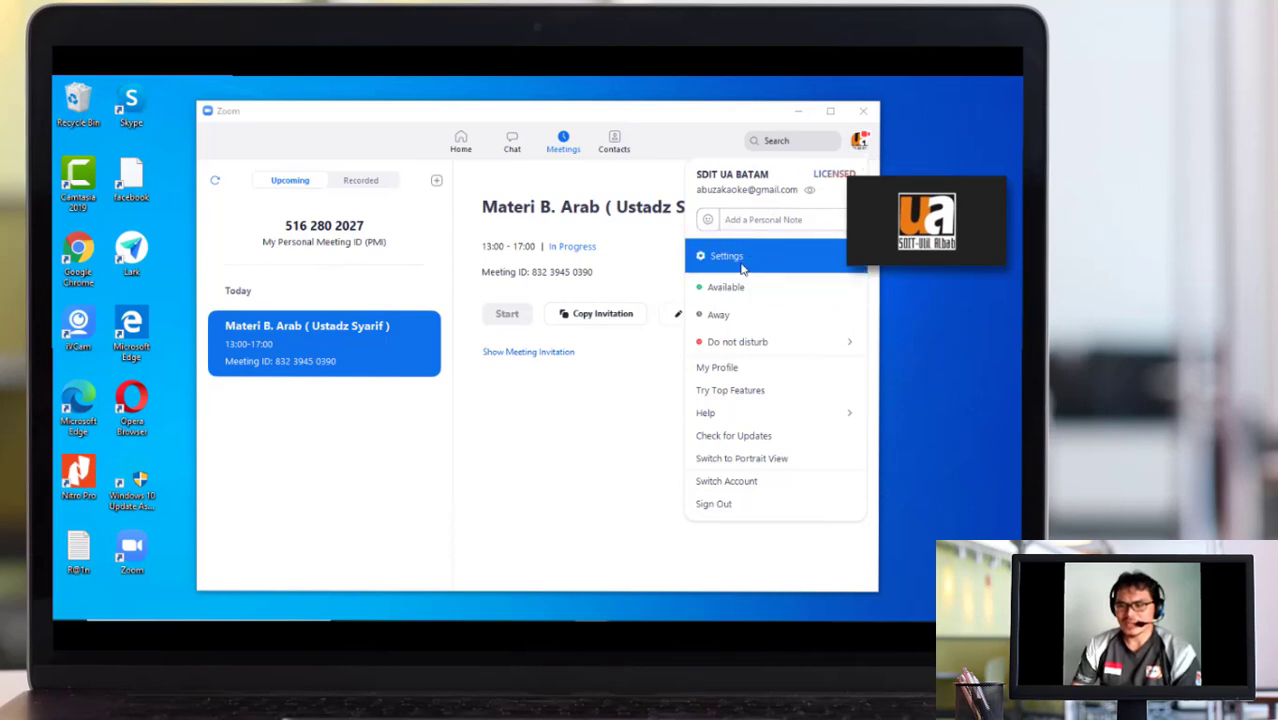
{"action": "left_click", "coordinate": [741, 378]}
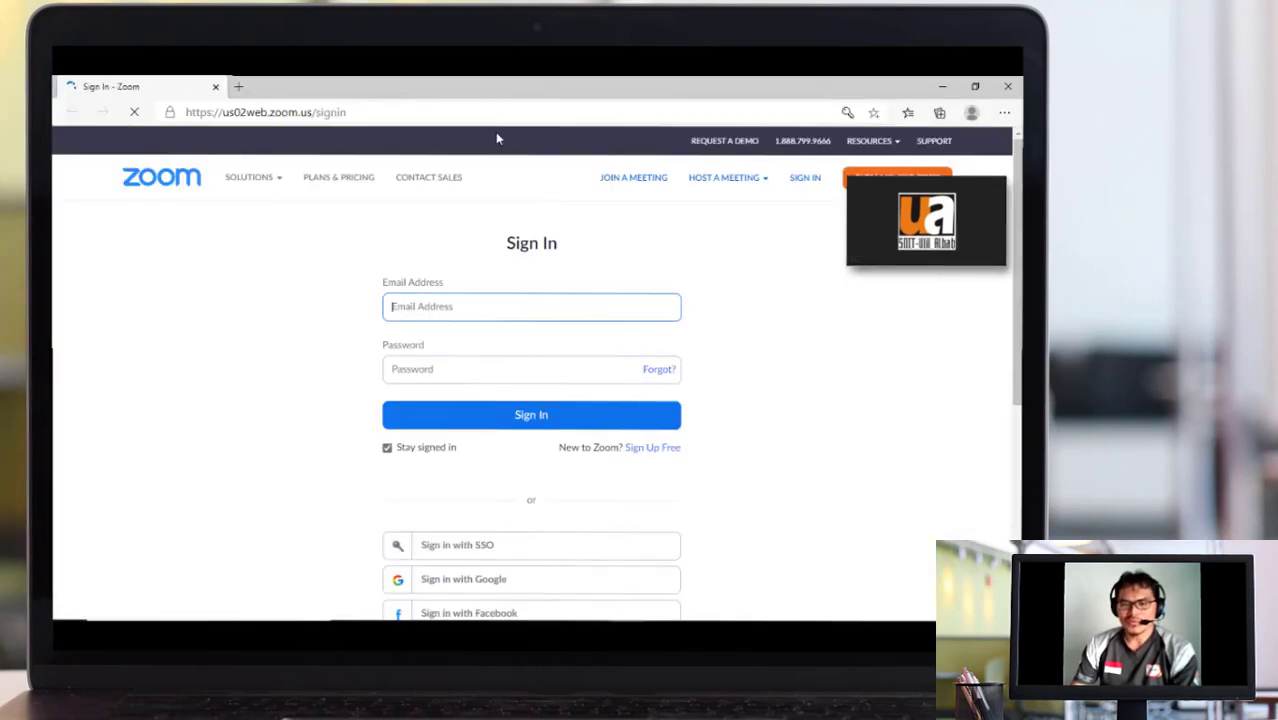
Sign in to the Zoom website with the saved account e-mail and the account password.
{"action": "left_click", "coordinate": [460, 307]}
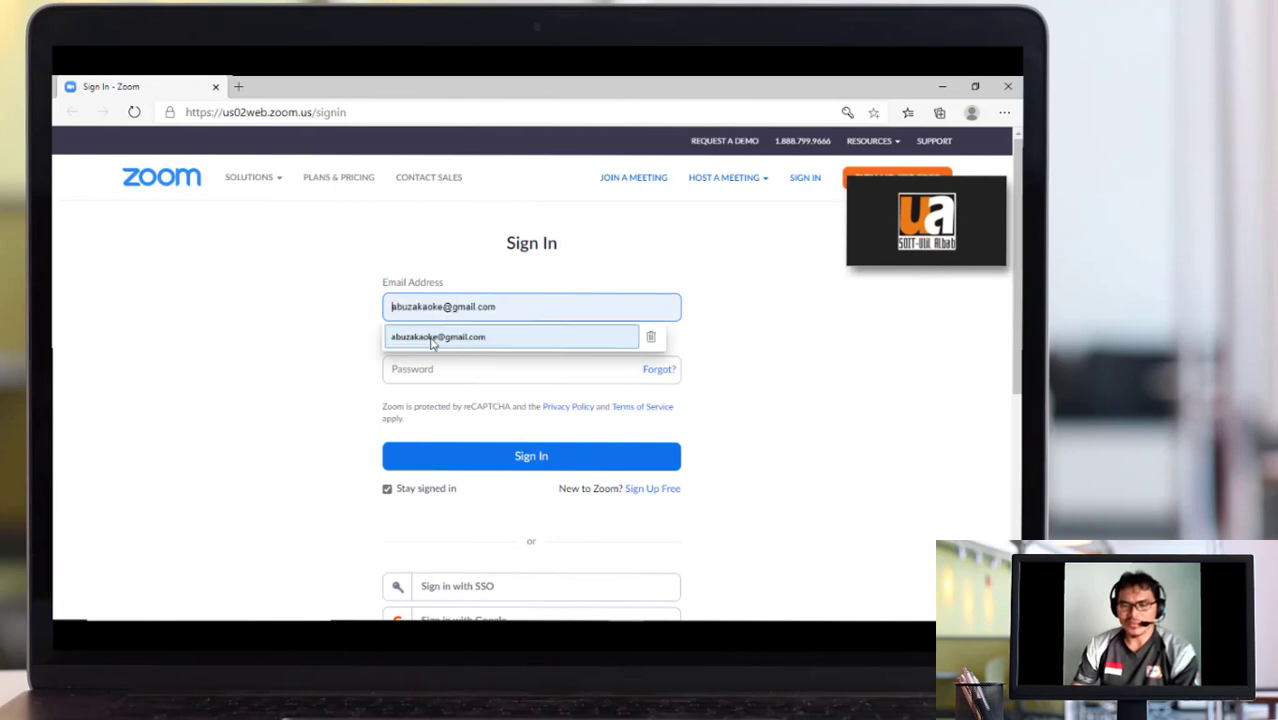
{"action": "left_click", "coordinate": [432, 337]}
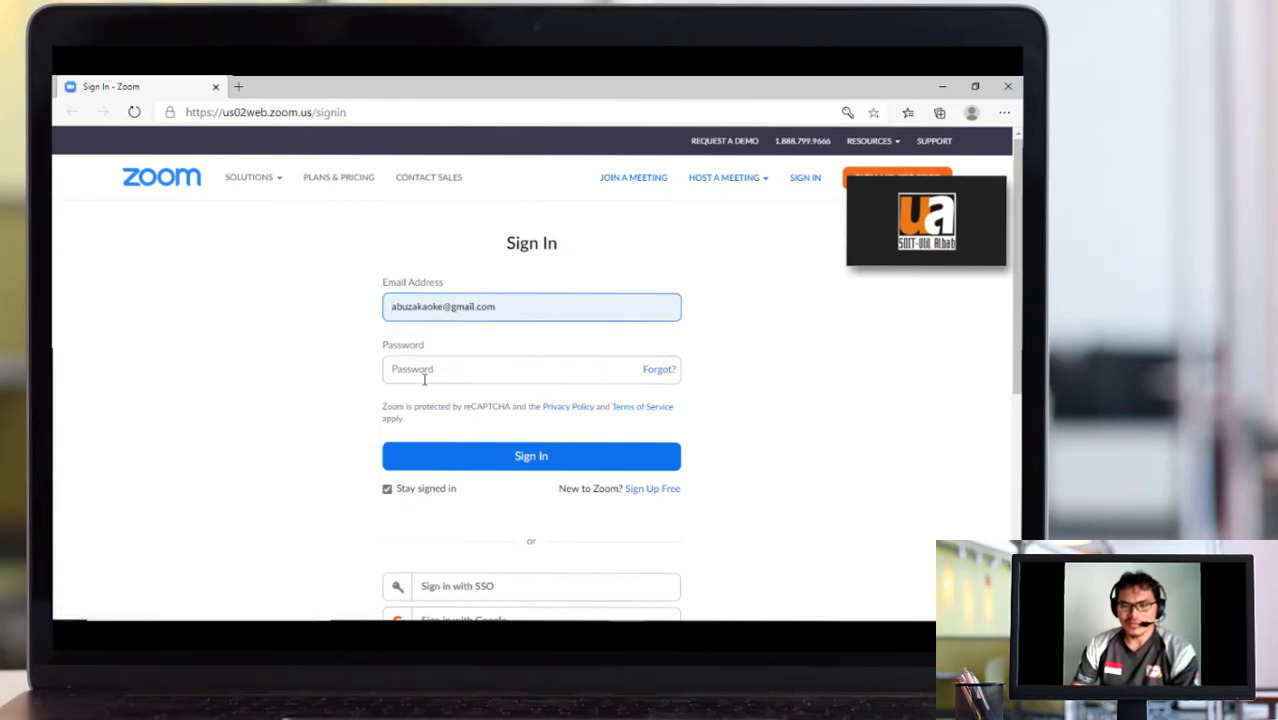
{"action": "left_click", "coordinate": [427, 370]}
{"action": "left_click", "coordinate": [424, 375]}
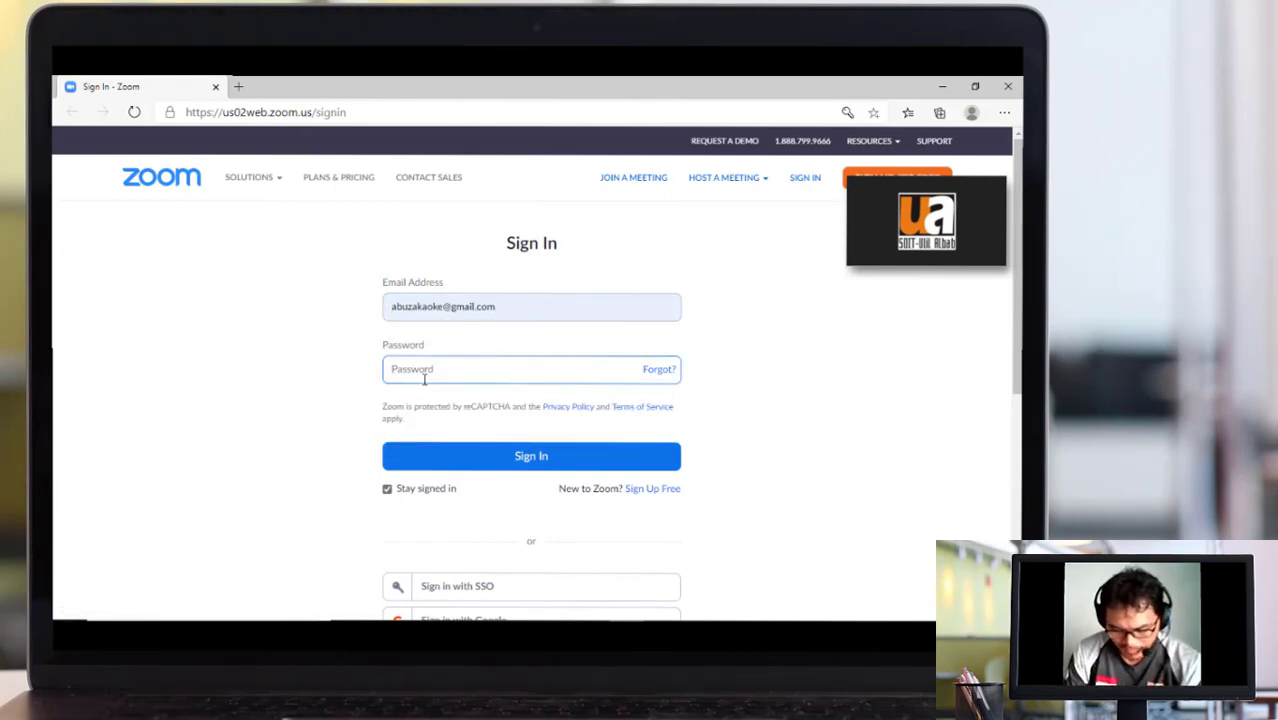
{"action": "type", "text": "••••••"}
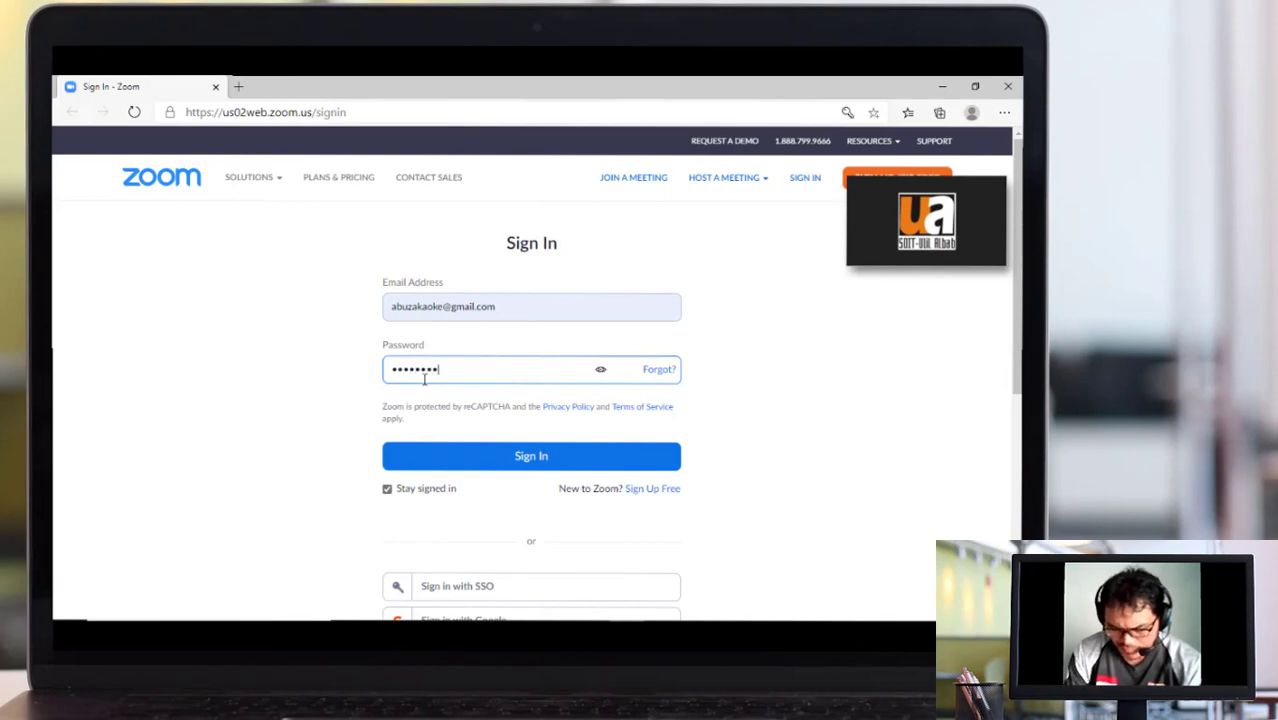
{"action": "type", "text": "•••••••"}
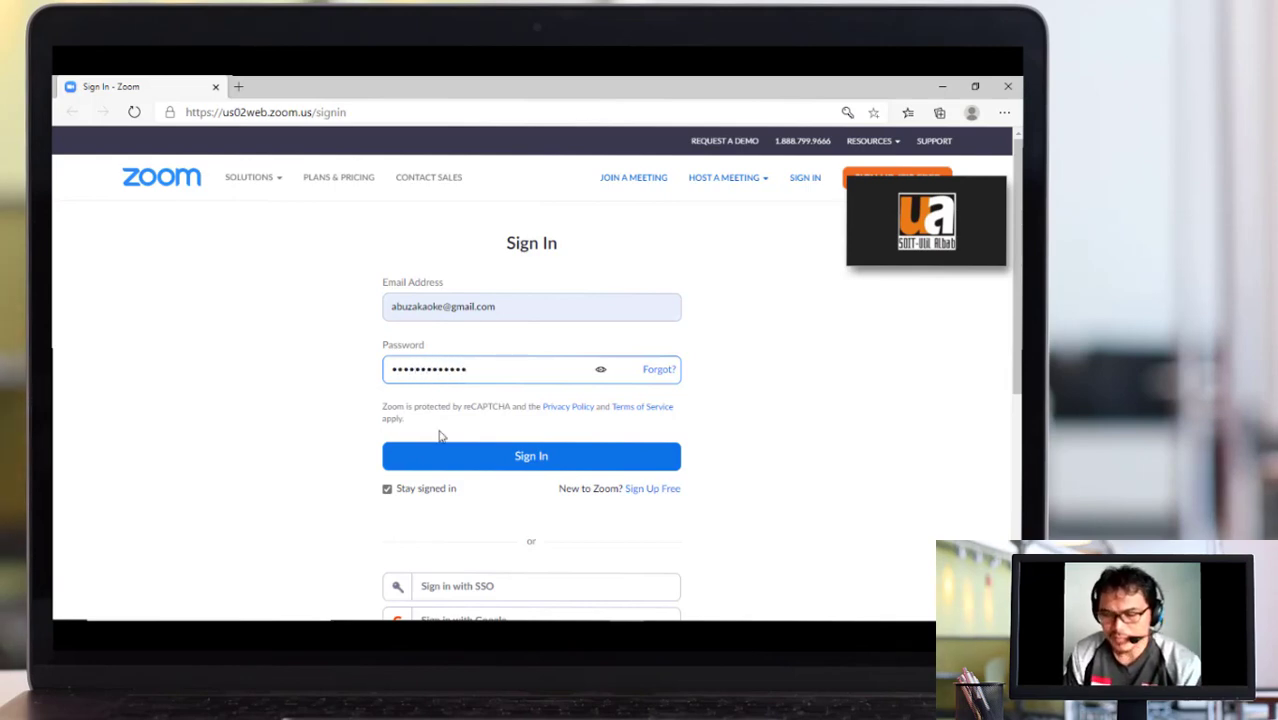
{"action": "left_click", "coordinate": [519, 465]}
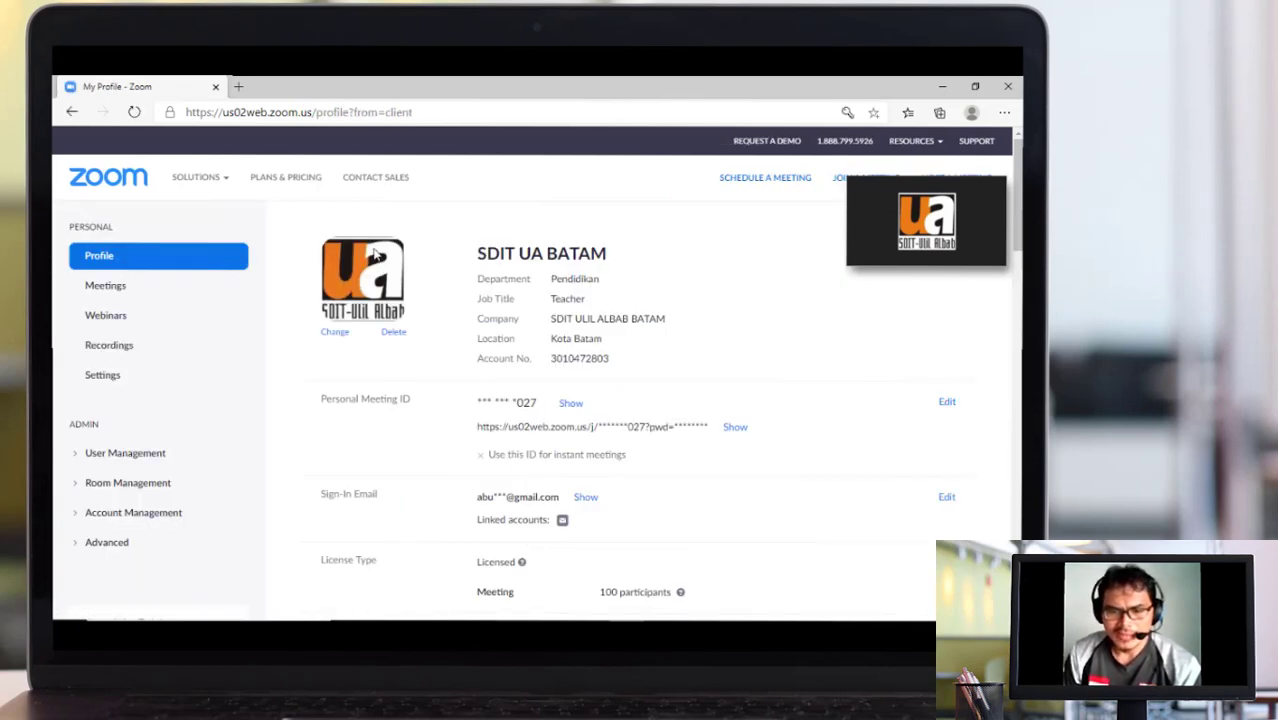
Look through the profile's personal meeting ID, sign-in e-mail and license details, then briefly restore and minimize the meeting window.
{"action": "scroll", "coordinate": [724, 254], "scroll_direction": "down", "scroll_amount": 3}
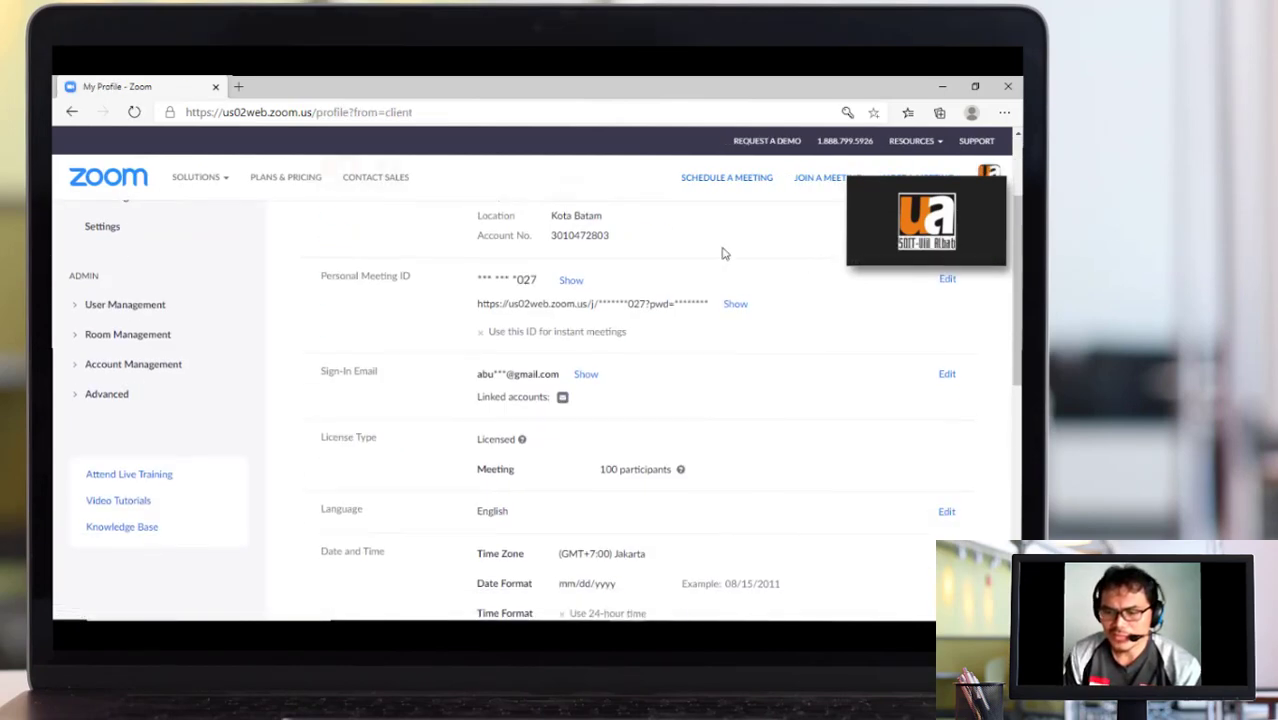
{"action": "scroll", "coordinate": [460, 255], "scroll_direction": "up", "scroll_amount": 2}
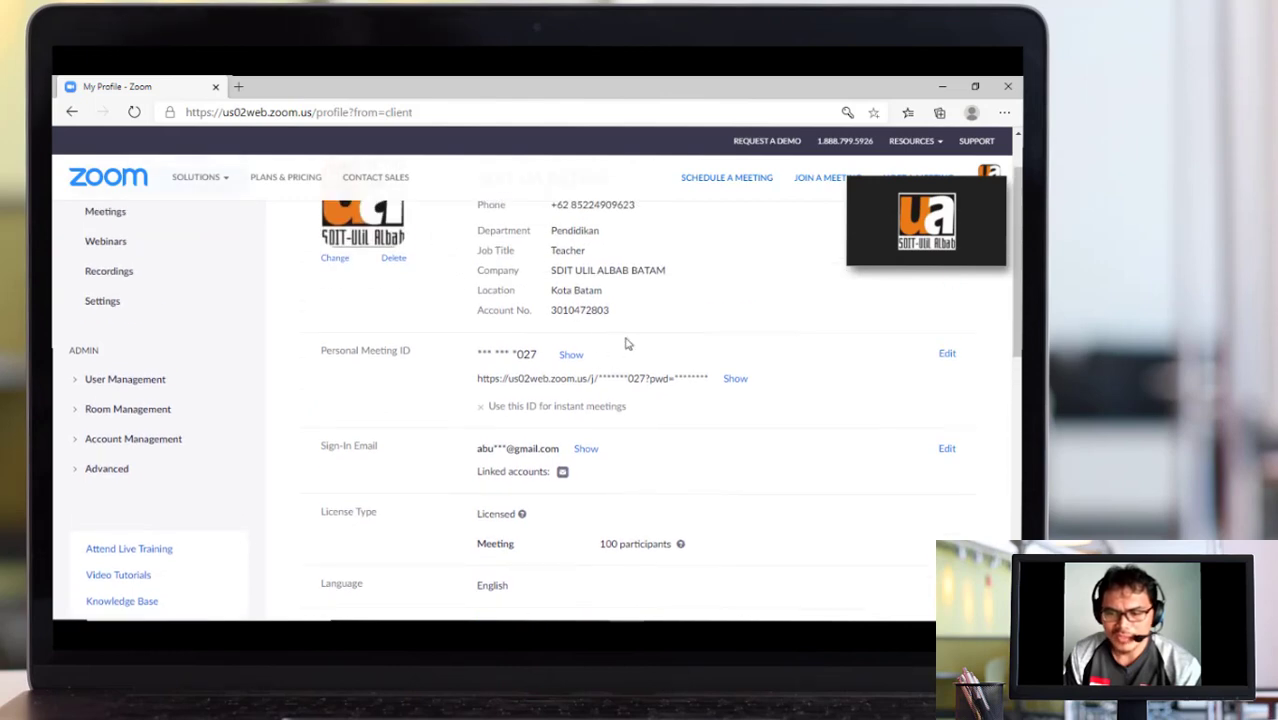
{"action": "scroll", "coordinate": [640, 350], "scroll_direction": "down", "scroll_amount": 2}
{"action": "mouse_move", "coordinate": [612, 617]}
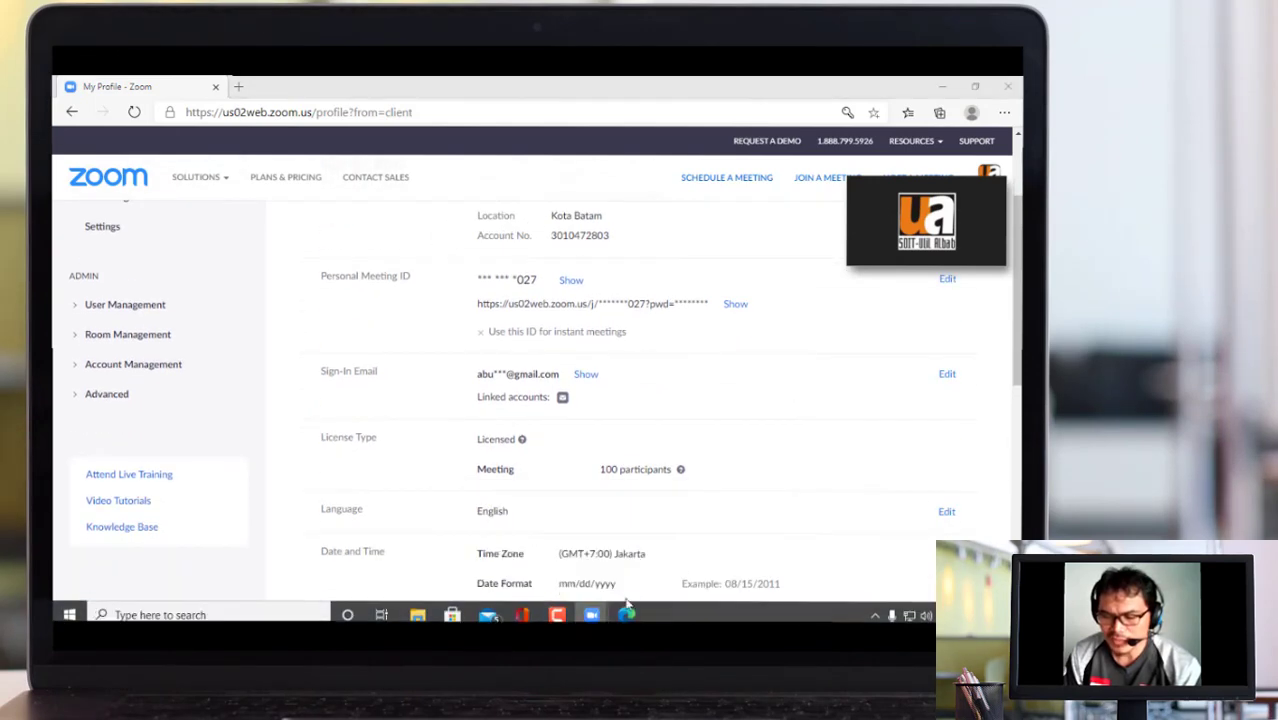
{"action": "left_click", "coordinate": [979, 248]}
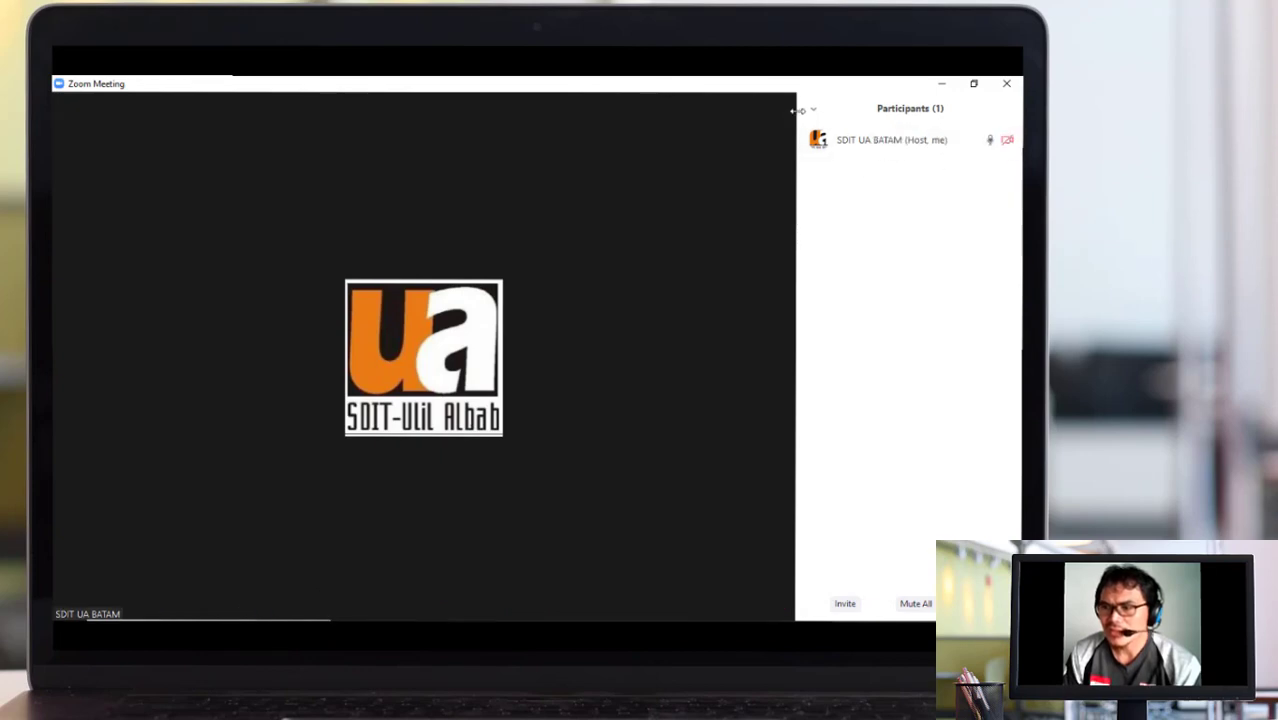
{"action": "left_click", "coordinate": [941, 83]}
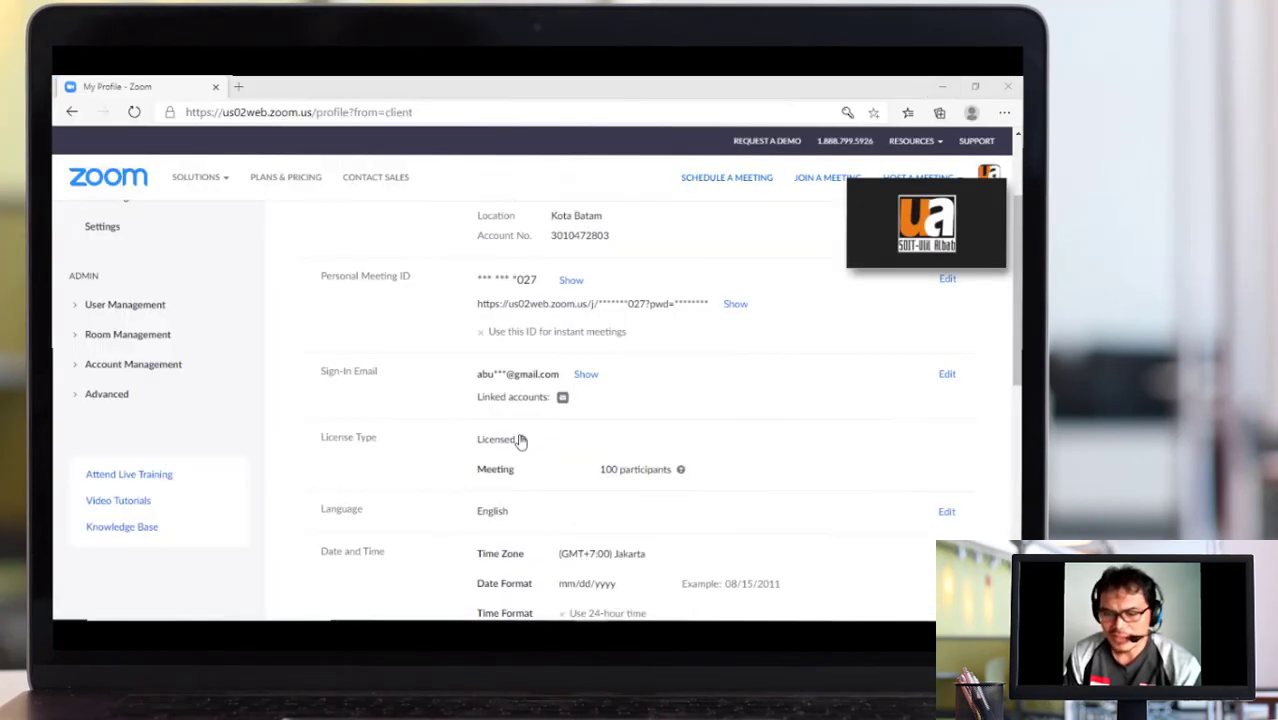
View the Advanced admin options, and examine the profile's remaining sections down to the signed-in device entry.
{"action": "left_click", "coordinate": [107, 397]}
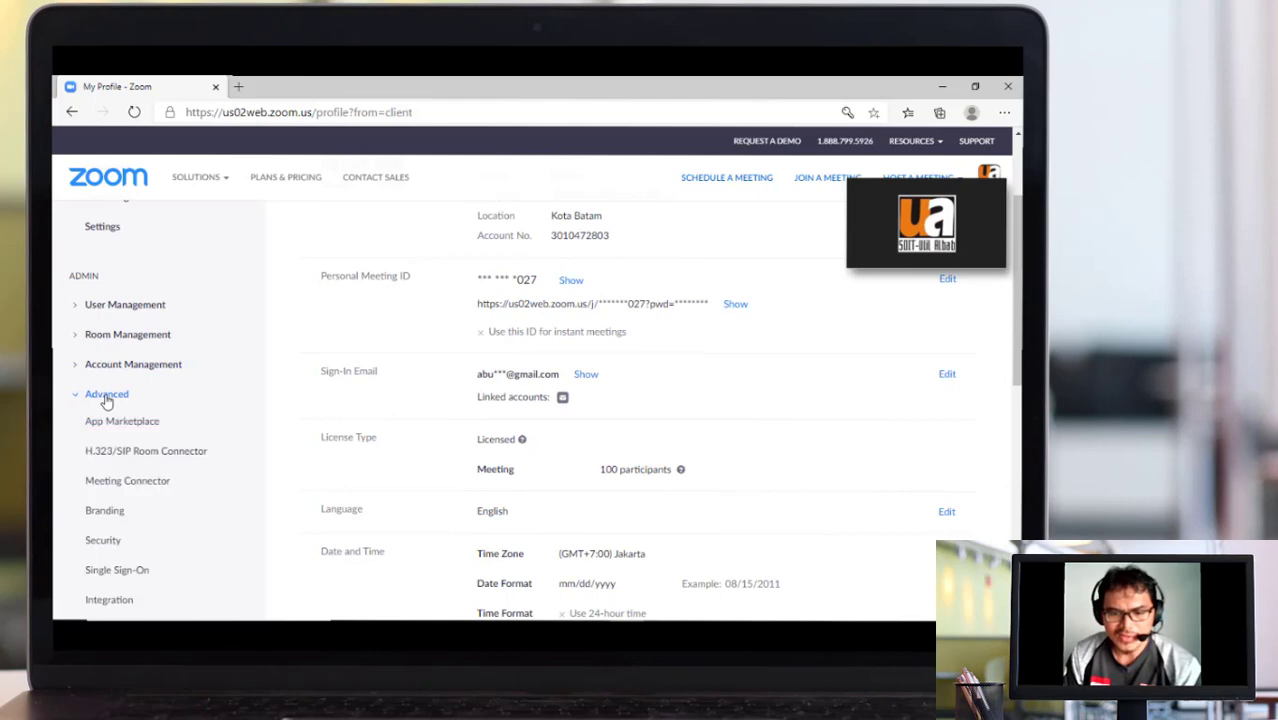
{"action": "left_click", "coordinate": [105, 398]}
{"action": "scroll", "coordinate": [312, 230], "scroll_direction": "down", "scroll_amount": 1}
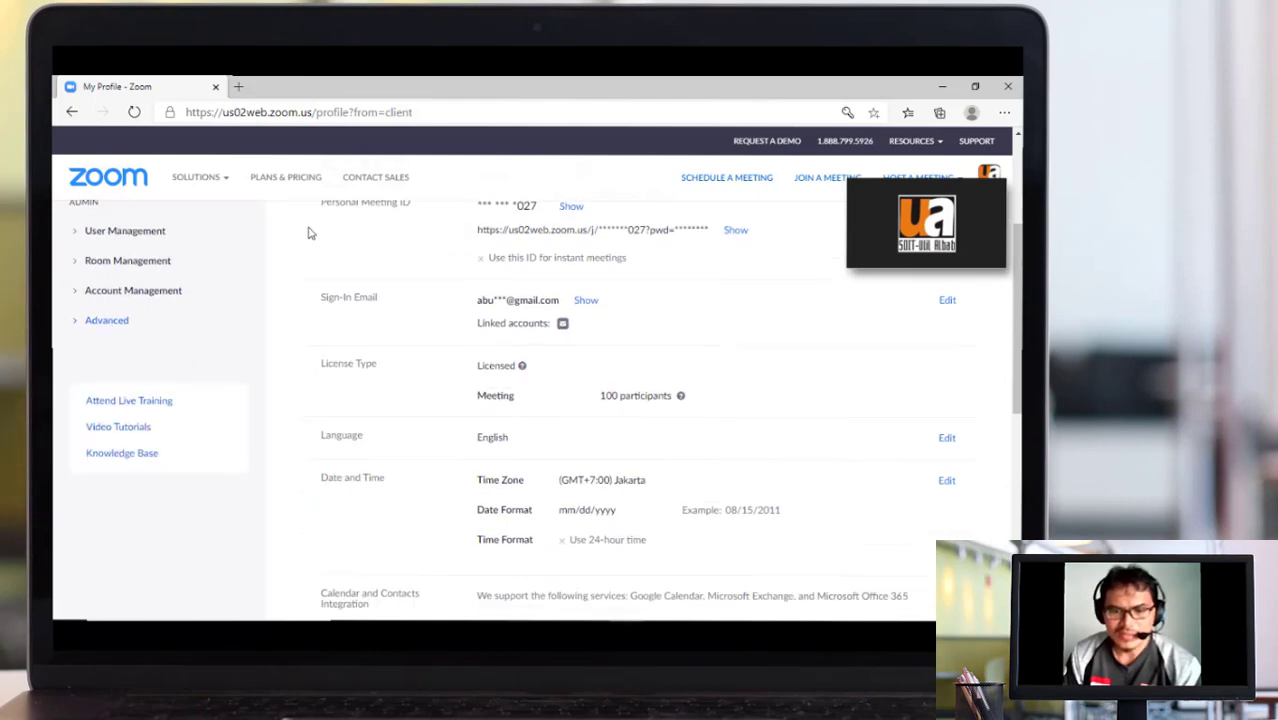
{"action": "scroll", "coordinate": [183, 313], "scroll_direction": "down", "scroll_amount": 1}
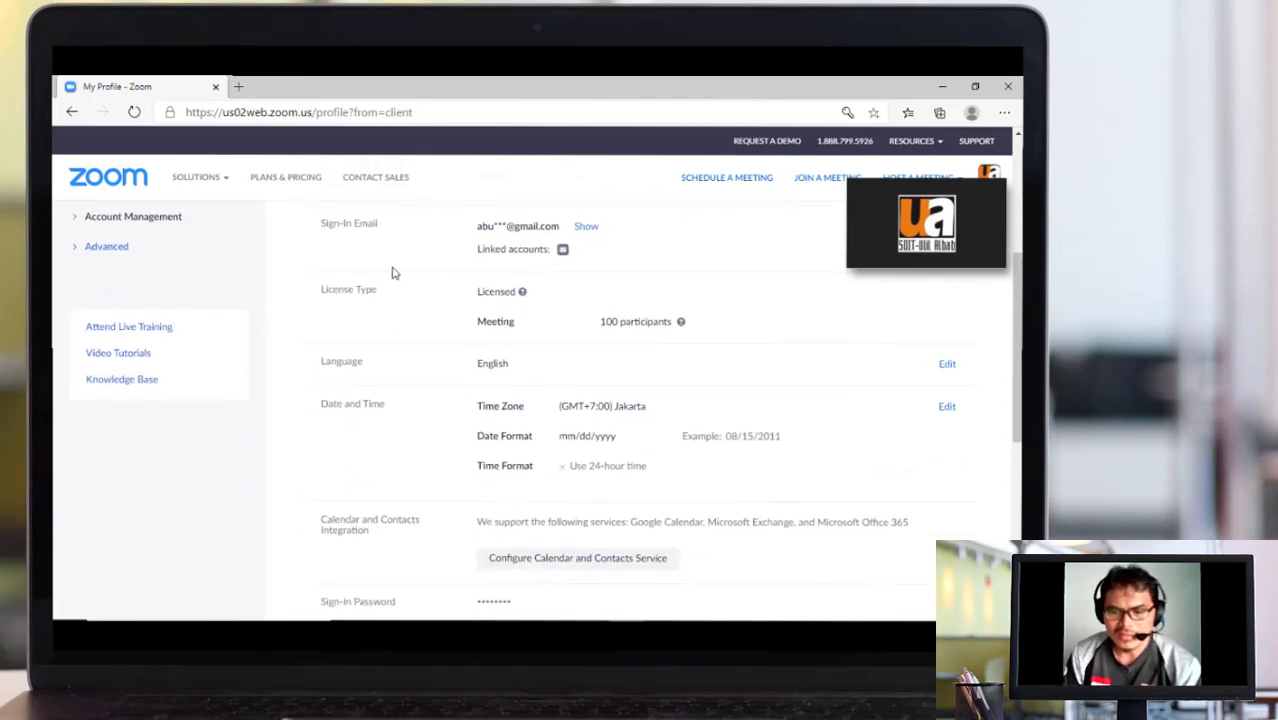
{"action": "scroll", "coordinate": [385, 370], "scroll_direction": "down", "scroll_amount": 4}
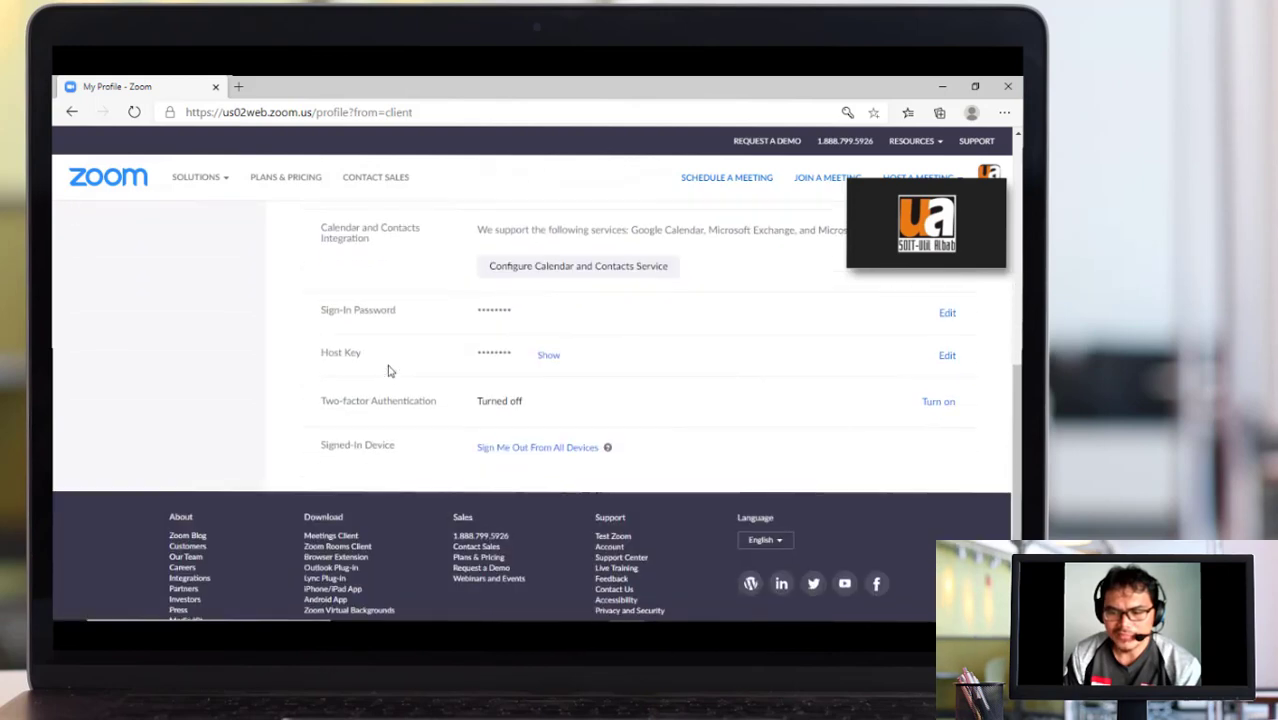
{"action": "scroll", "coordinate": [390, 371], "scroll_direction": "up", "scroll_amount": 8}
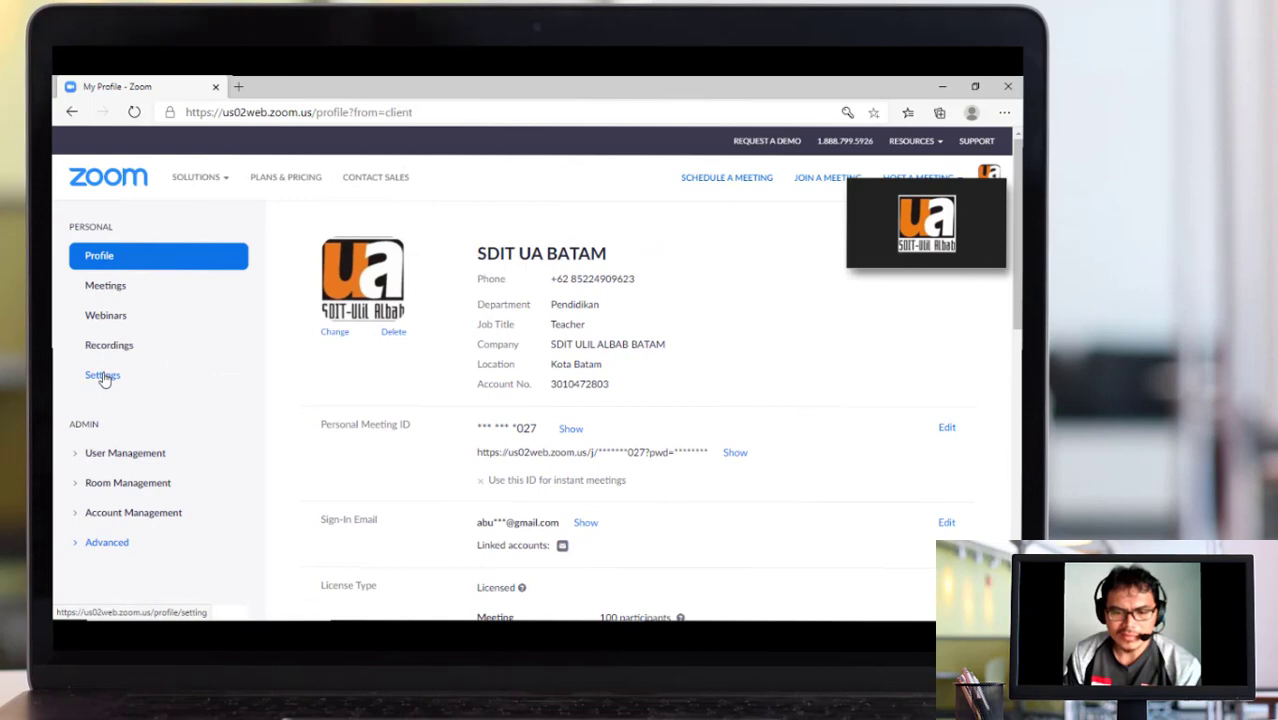
Open the account's meeting settings and go to the Breakout room option under In Meeting (Advanced).
{"action": "left_click", "coordinate": [103, 376]}
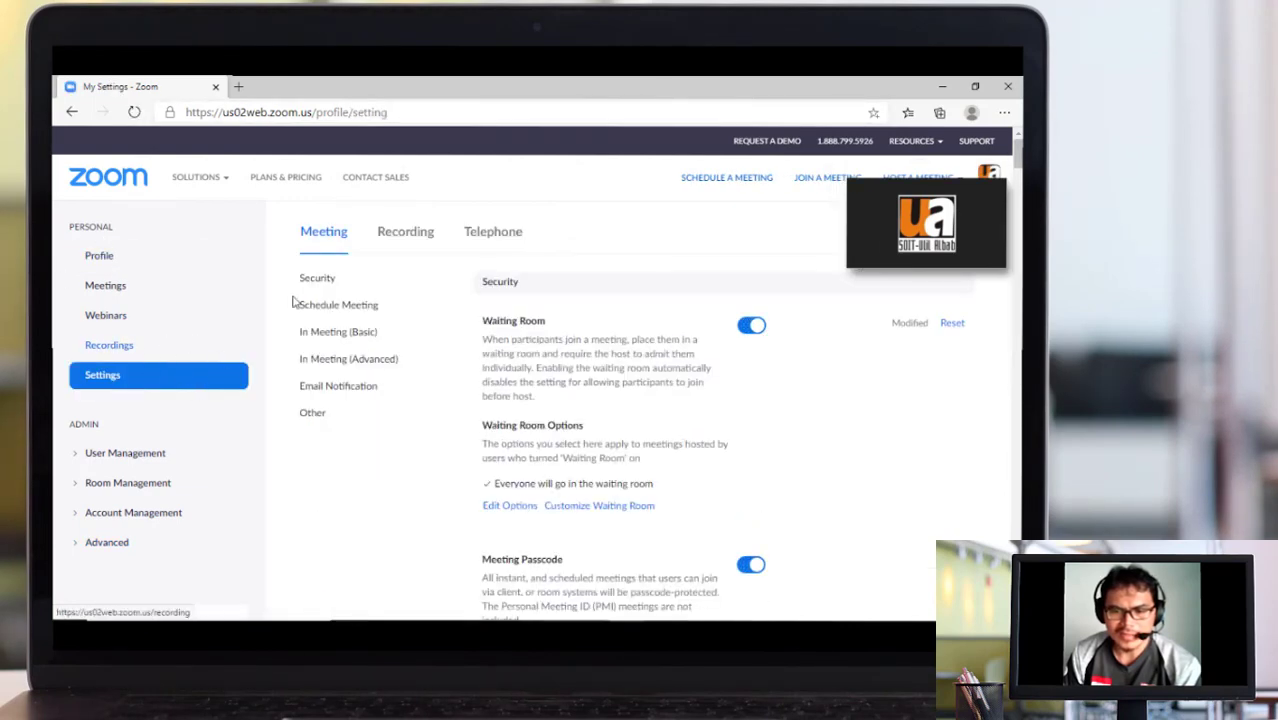
{"action": "left_click", "coordinate": [343, 360]}
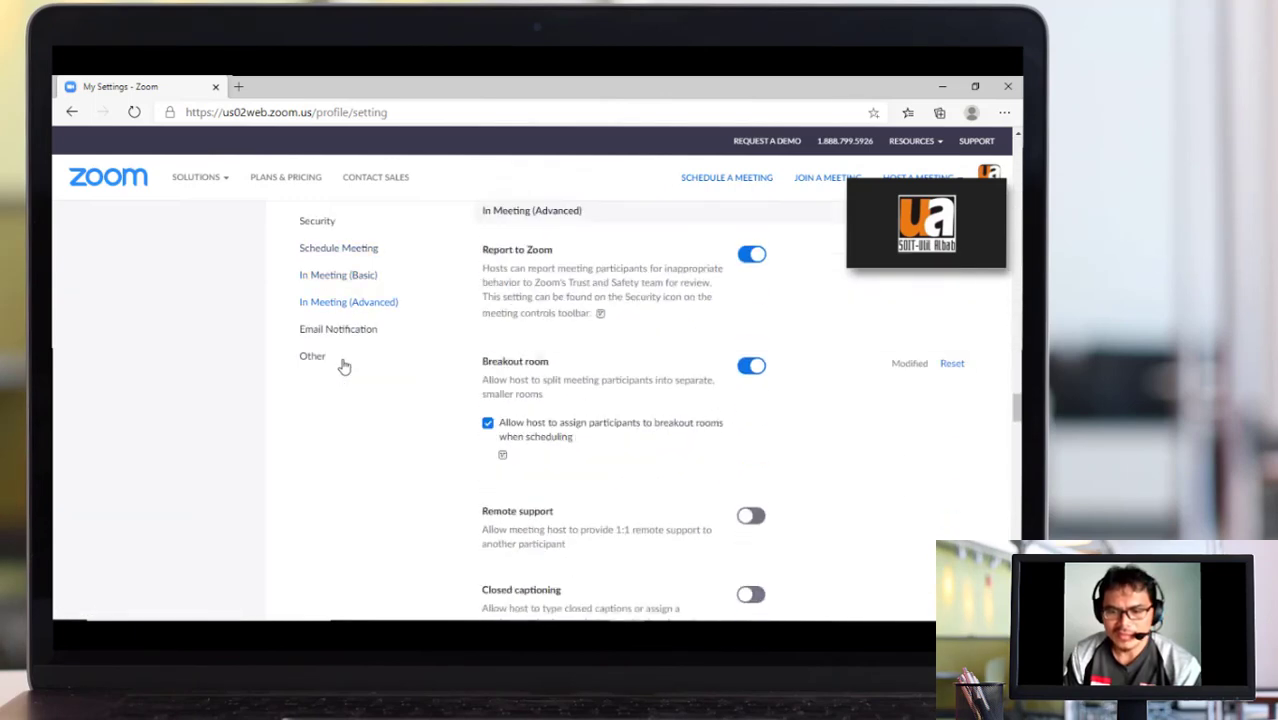
{"action": "scroll", "coordinate": [520, 355], "scroll_direction": "down", "scroll_amount": 1}
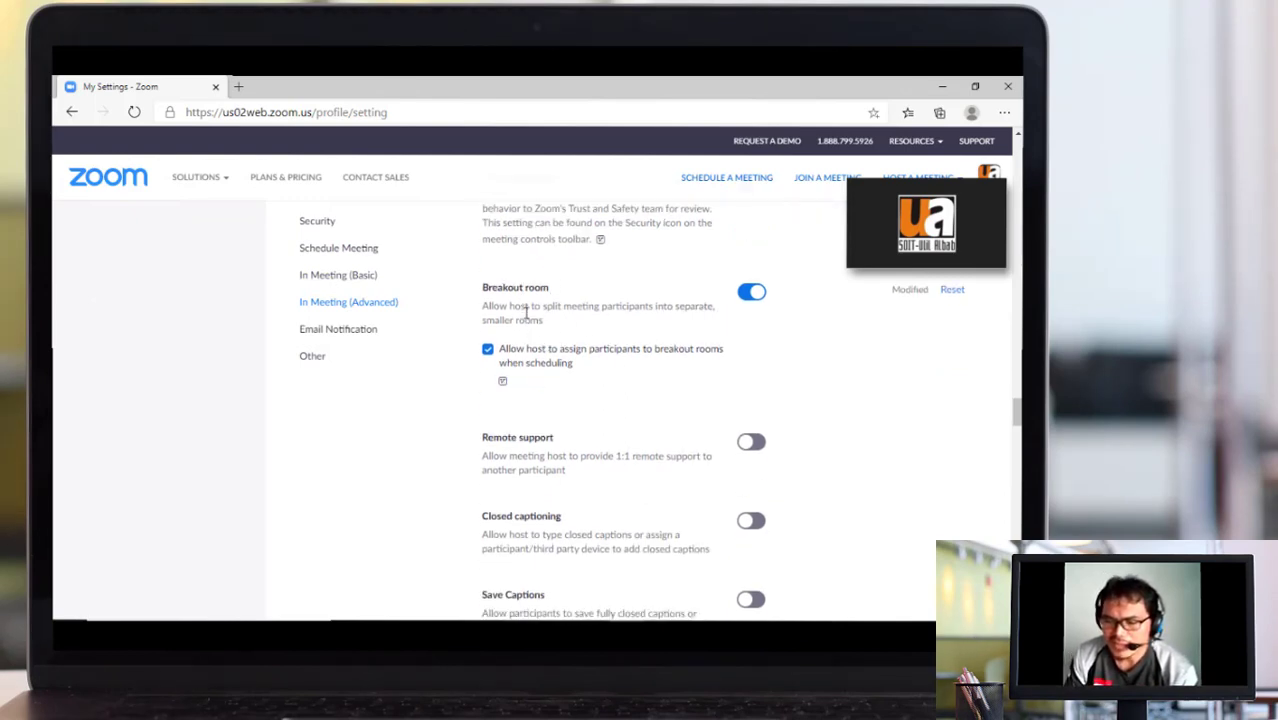
Clear the option for assigning participants to breakout rooms when scheduling, and turn the Breakout room setting off and on again.
{"action": "left_click", "coordinate": [488, 350]}
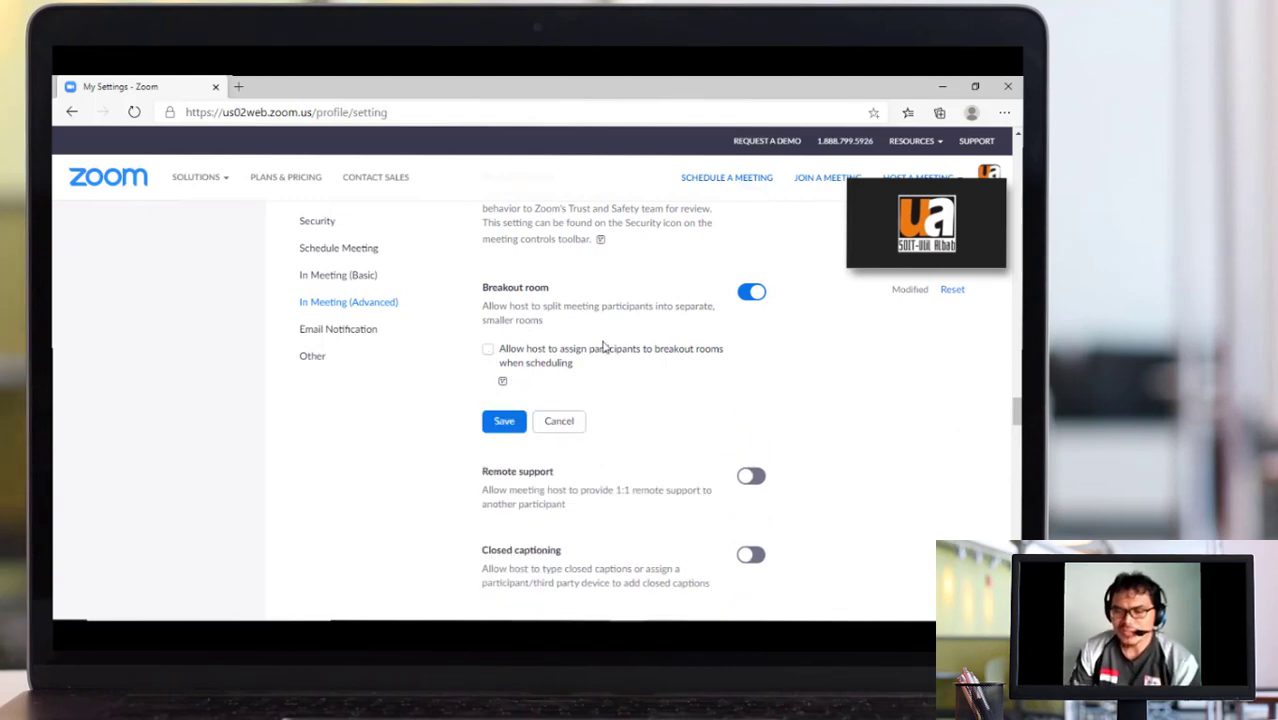
{"action": "left_click", "coordinate": [751, 294]}
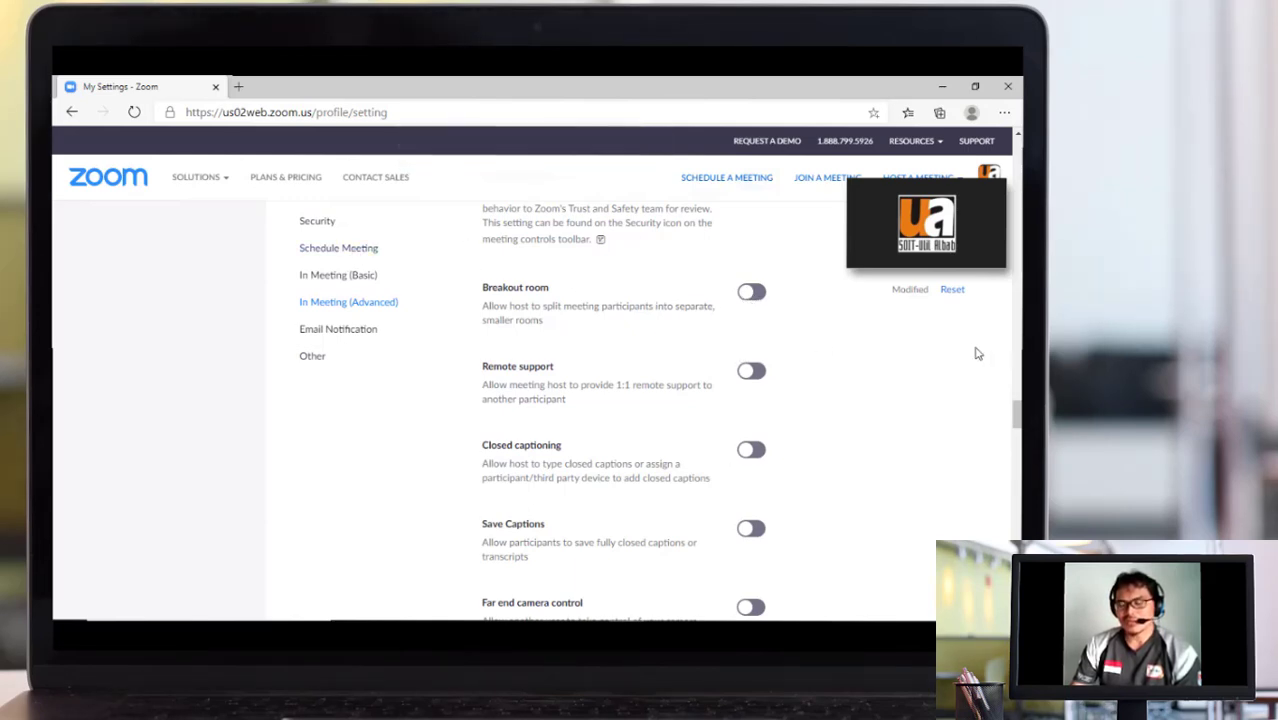
{"action": "left_click", "coordinate": [760, 296]}
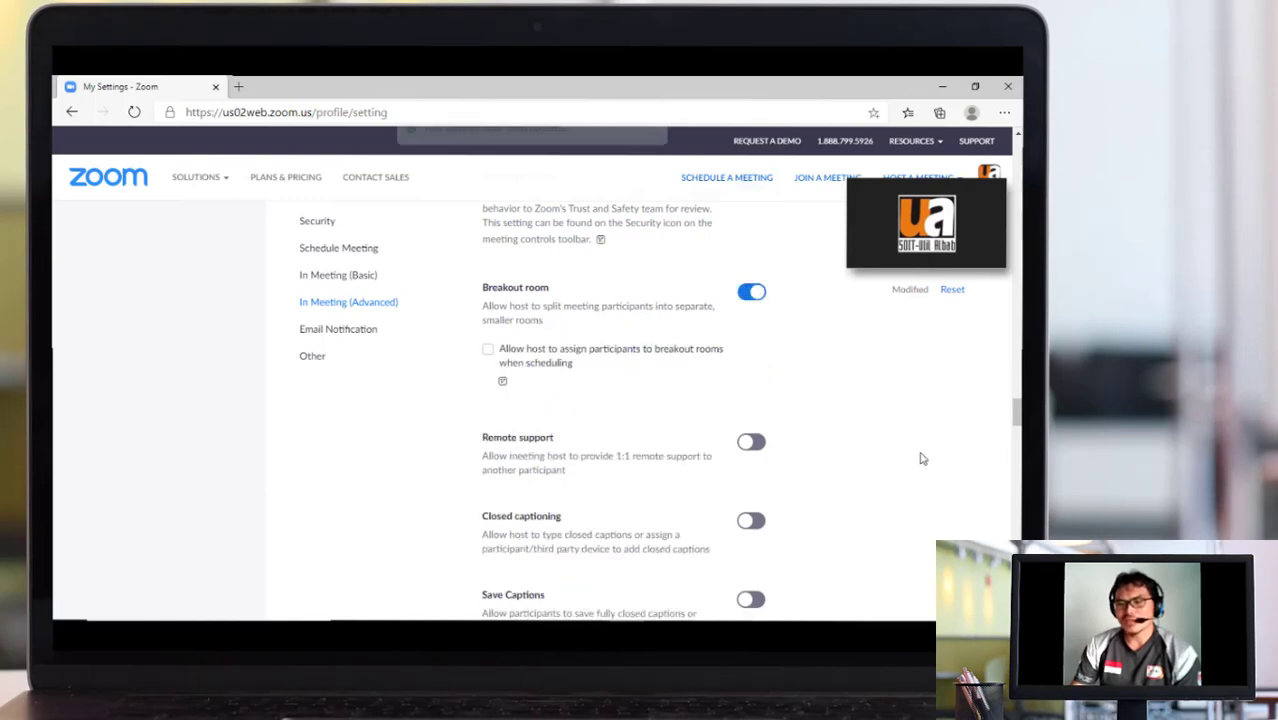
Toggle "Allow host to assign participants to breakout rooms when scheduling" several times, leaving it enabled.
{"action": "left_click", "coordinate": [488, 350]}
{"action": "left_click", "coordinate": [488, 352]}
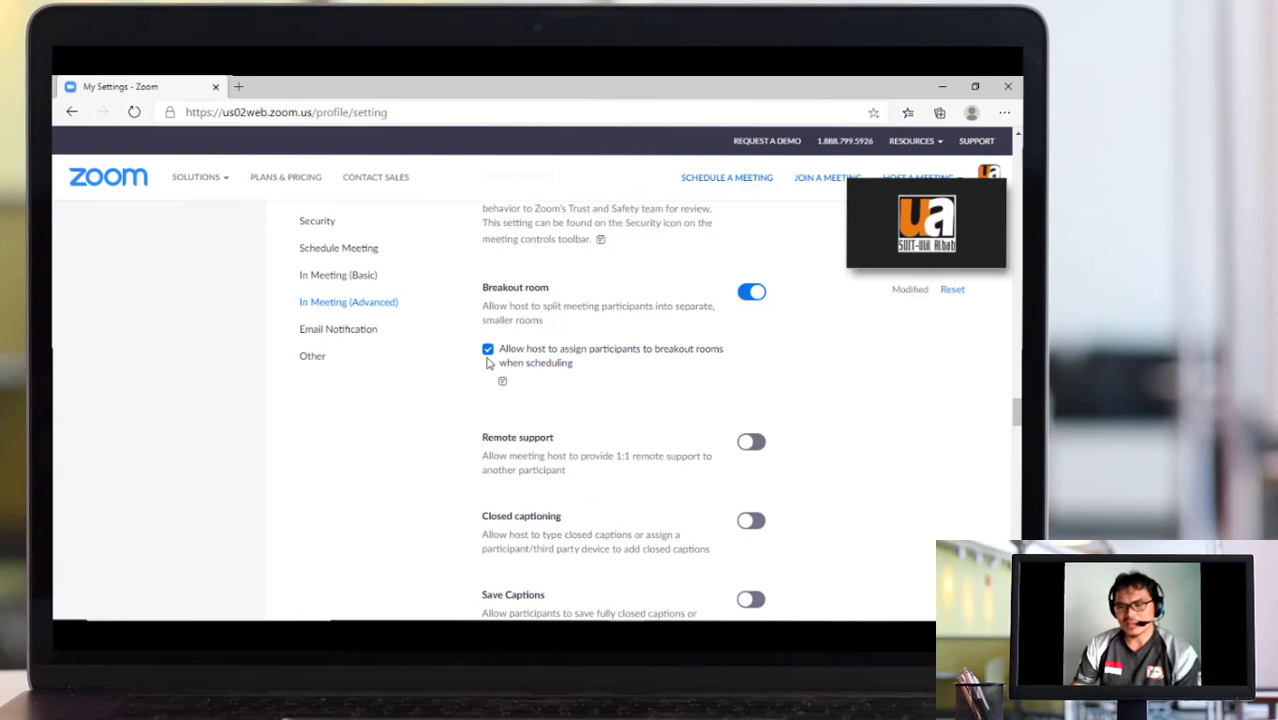
{"action": "left_click", "coordinate": [488, 350]}
{"action": "left_click", "coordinate": [488, 351]}
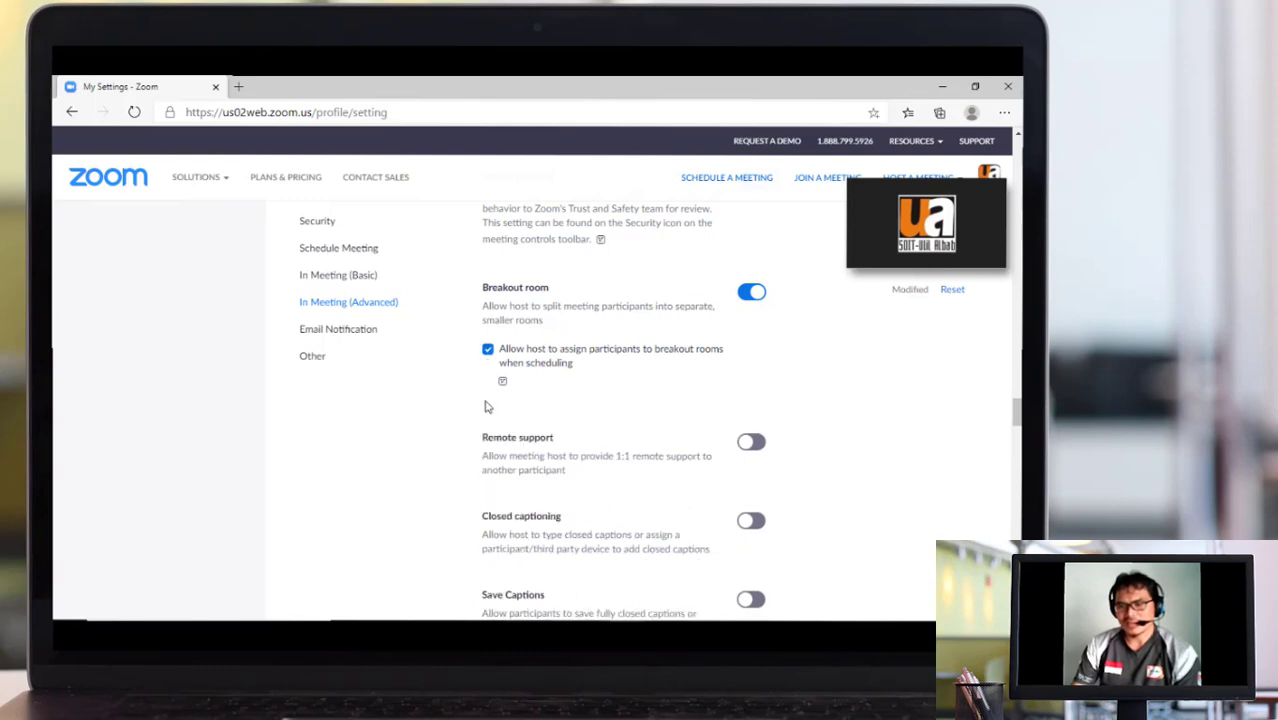
{"action": "left_click", "coordinate": [488, 351]}
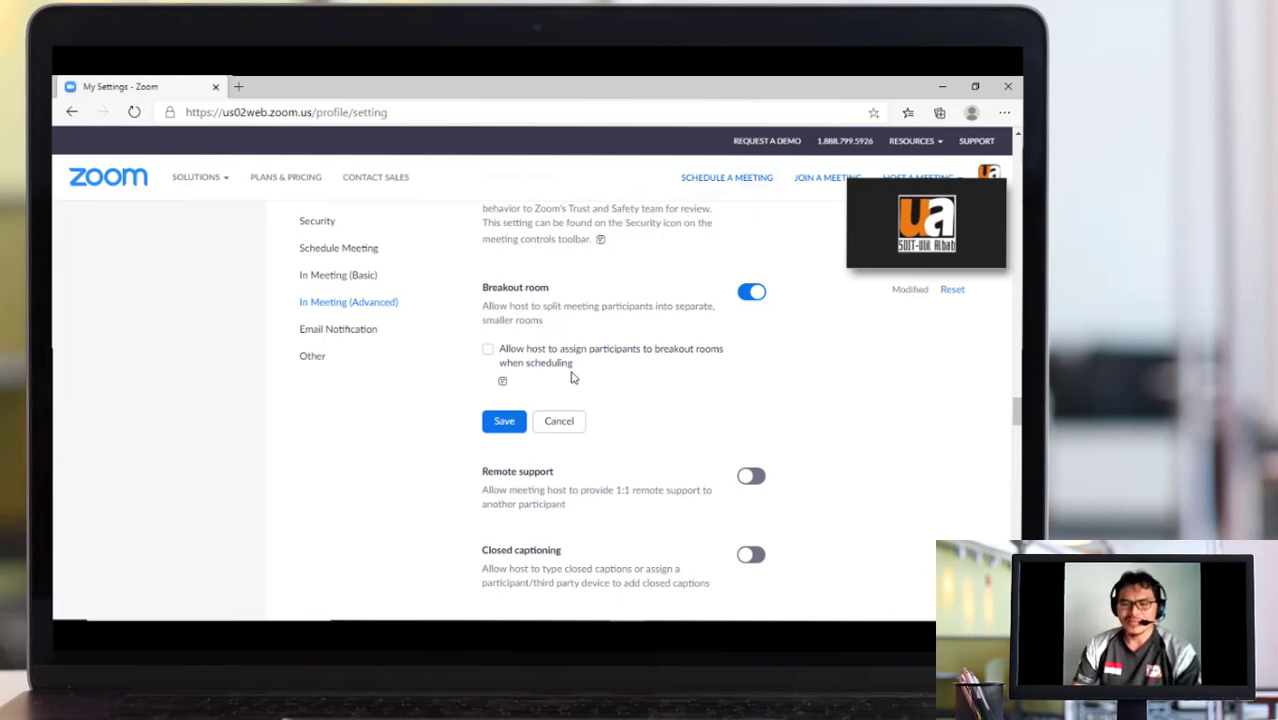
{"action": "left_click", "coordinate": [488, 350]}
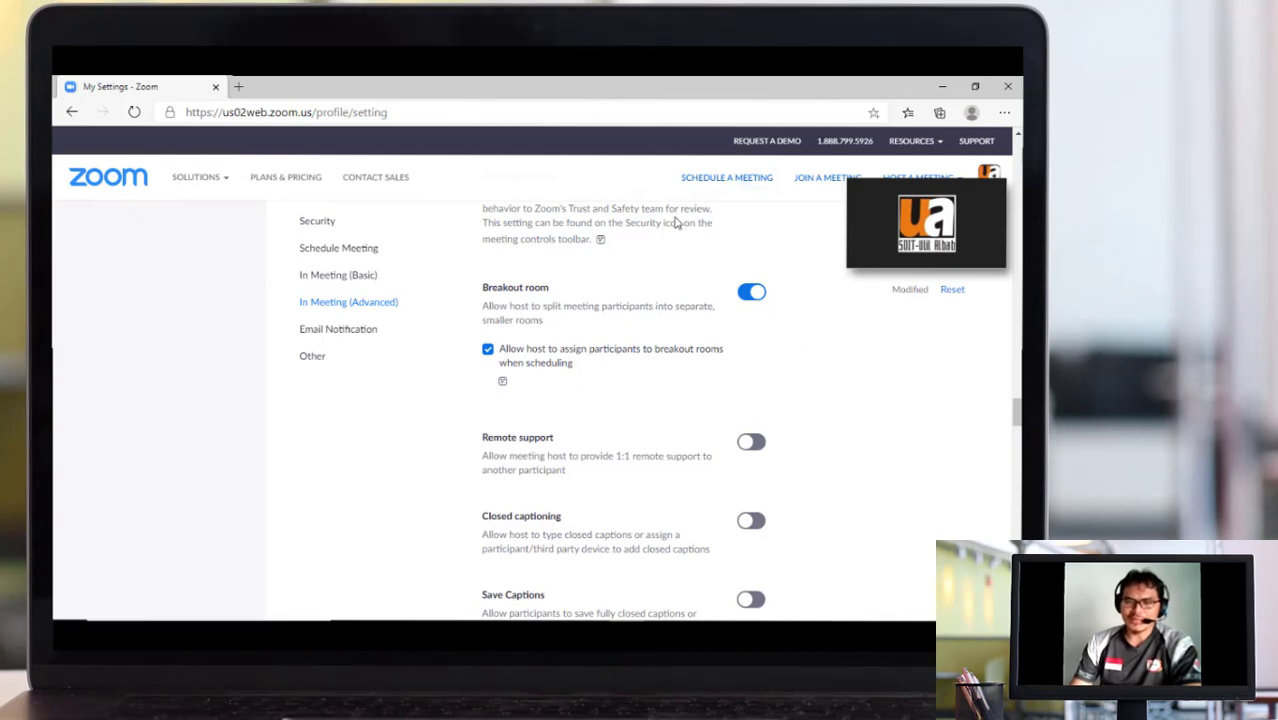
Move the floating meeting thumbnail away from the account picture and the Host a Meeting link.
{"action": "mouse_move", "coordinate": [598, 620]}
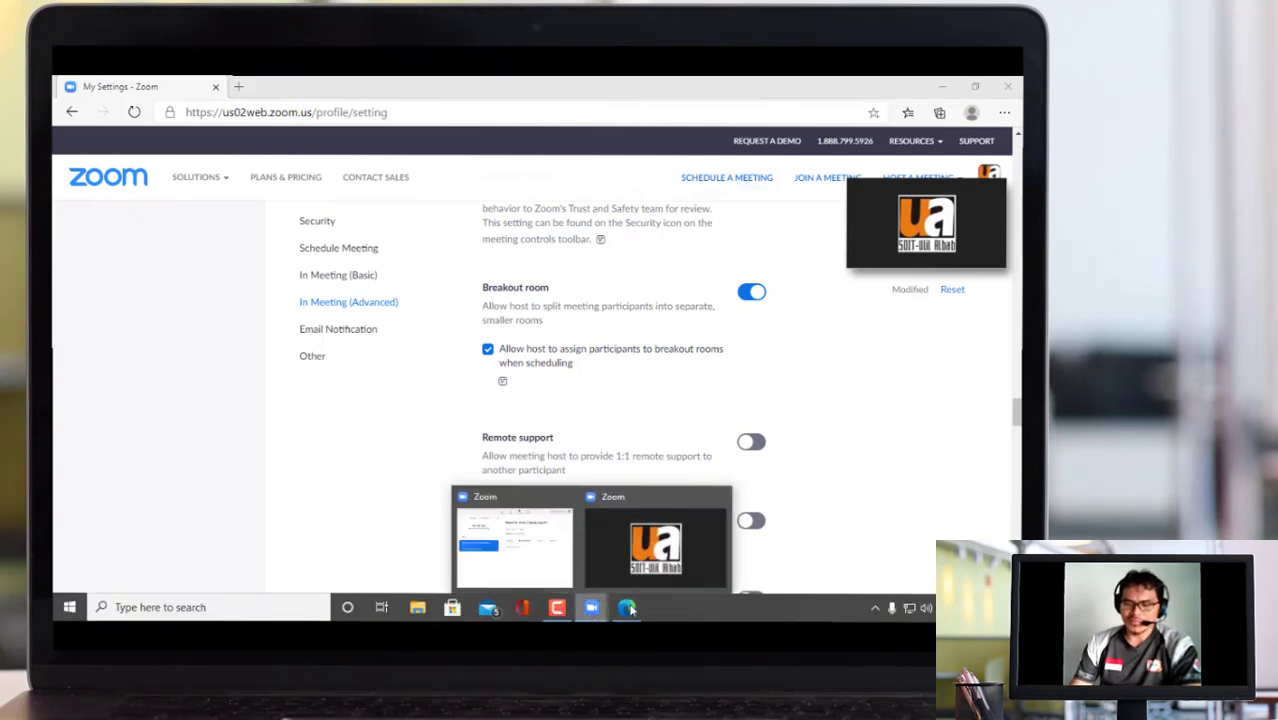
{"action": "left_click", "coordinate": [662, 570]}
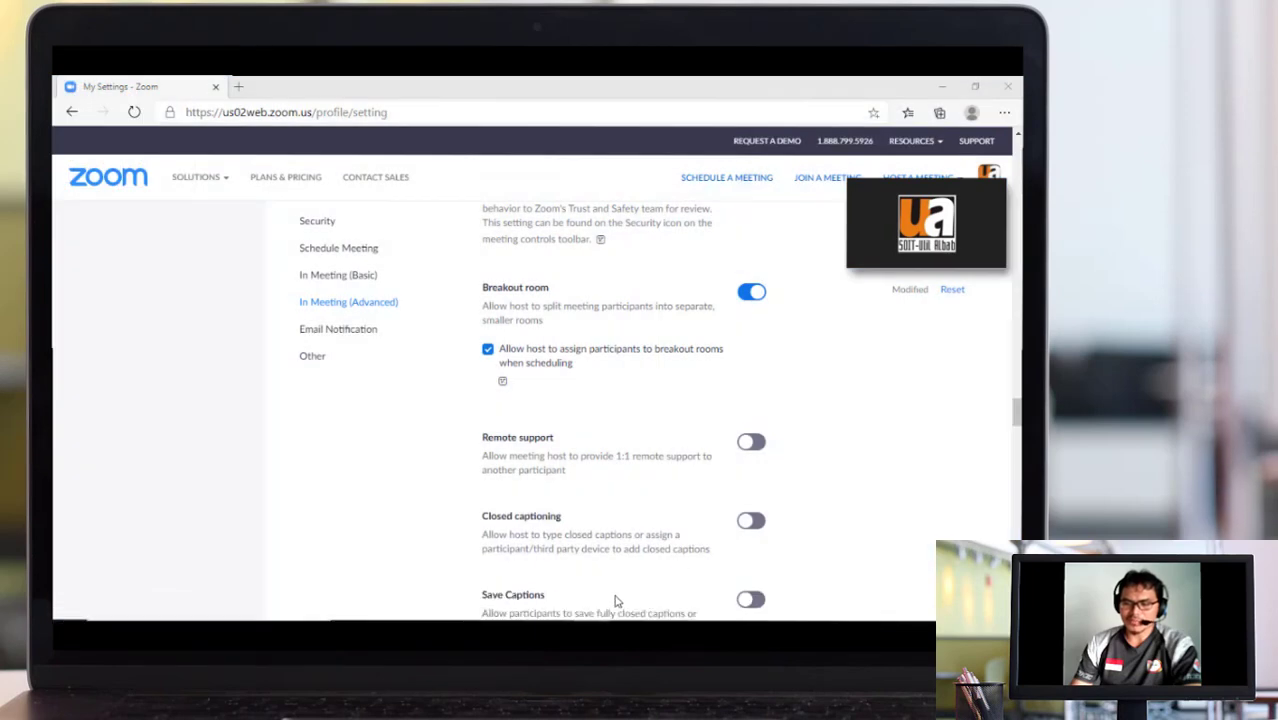
{"action": "left_click", "coordinate": [920, 179]}
{"action": "left_click", "coordinate": [900, 431]}
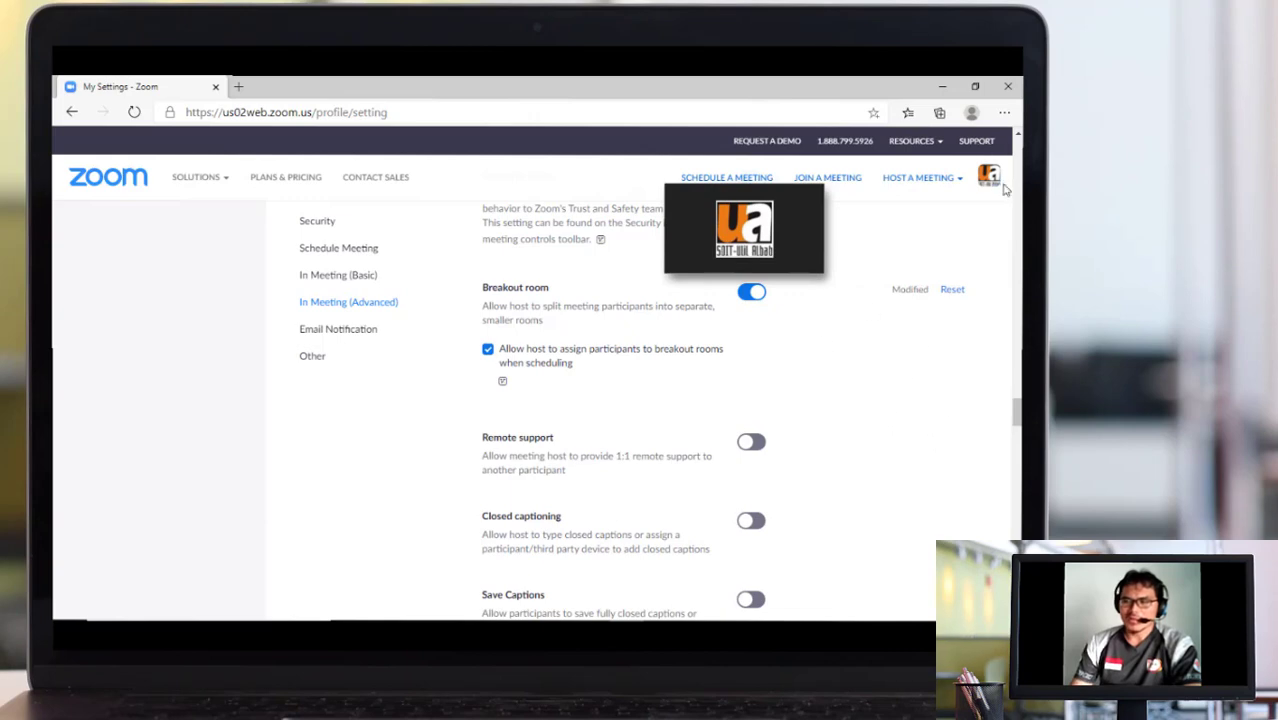
{"action": "mouse_move", "coordinate": [988, 180]}
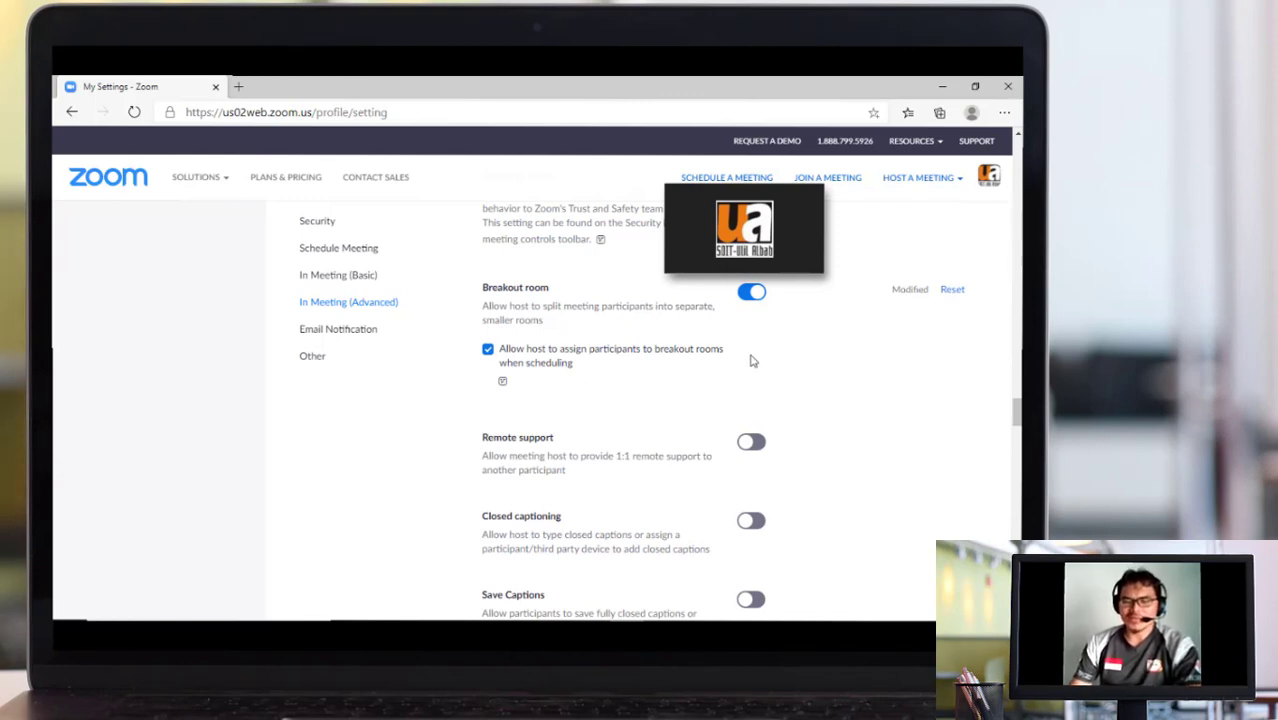
Examine the remaining In Meeting (Advanced) settings, including virtual background and video filters, and the Email Notification settings.
{"action": "scroll", "coordinate": [594, 308], "scroll_direction": "down", "scroll_amount": 5}
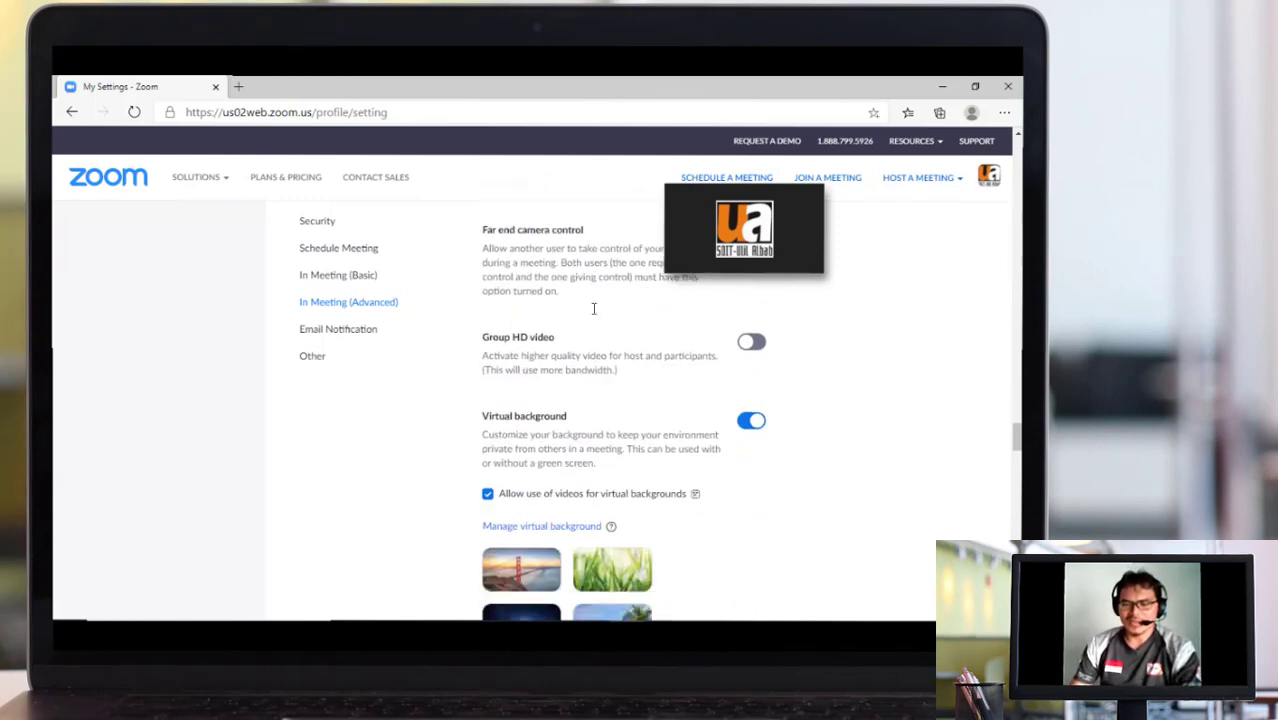
{"action": "scroll", "coordinate": [594, 309], "scroll_direction": "down", "scroll_amount": 5}
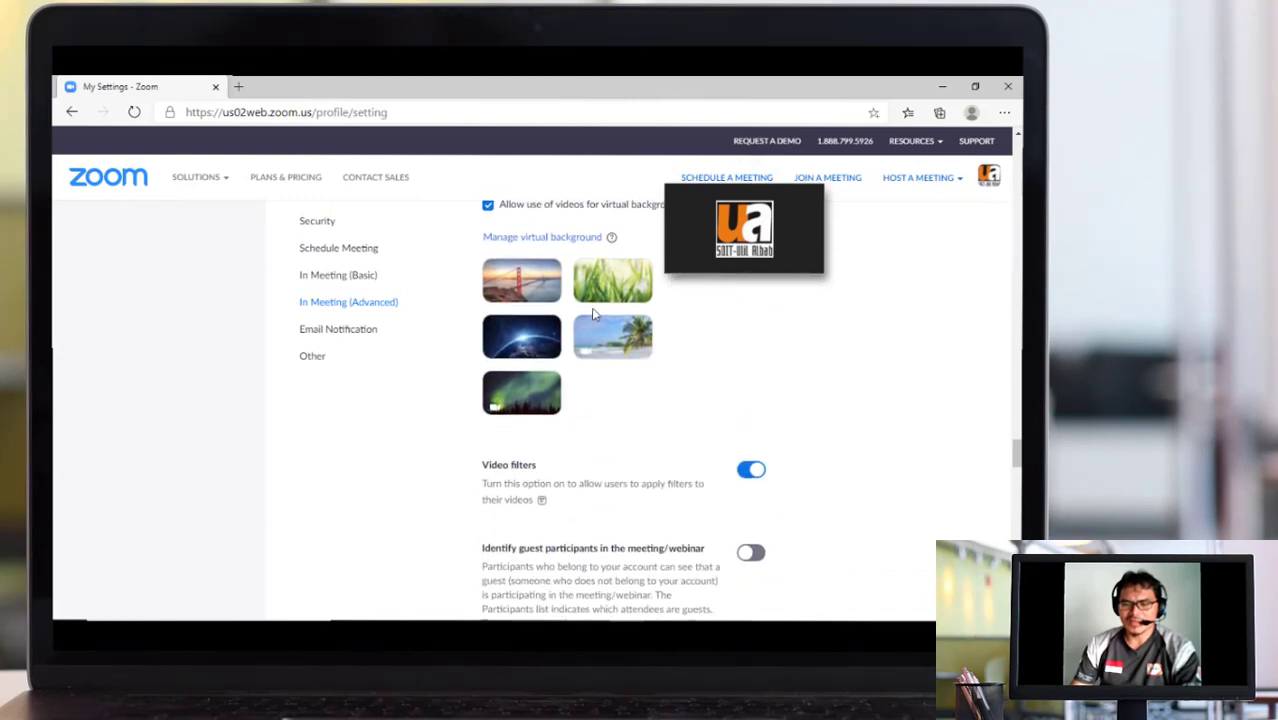
{"action": "scroll", "coordinate": [594, 314], "scroll_direction": "down", "scroll_amount": 5}
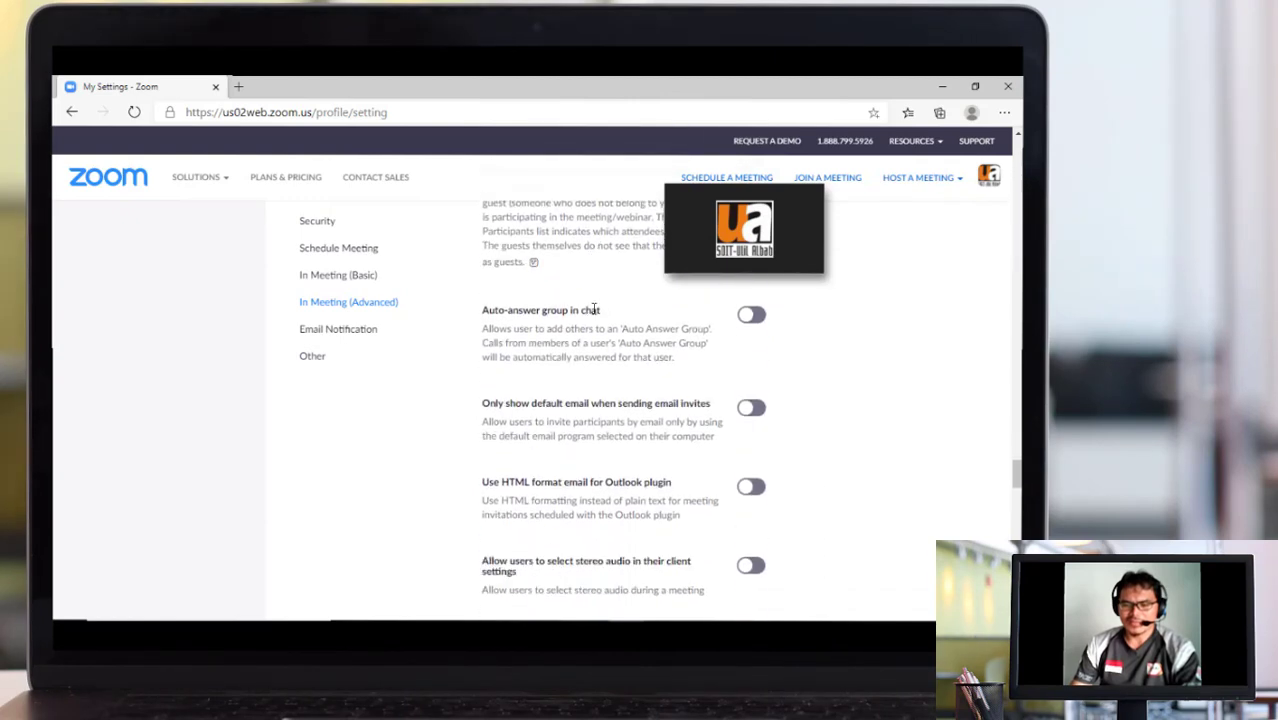
{"action": "scroll", "coordinate": [594, 314], "scroll_direction": "down", "scroll_amount": 5}
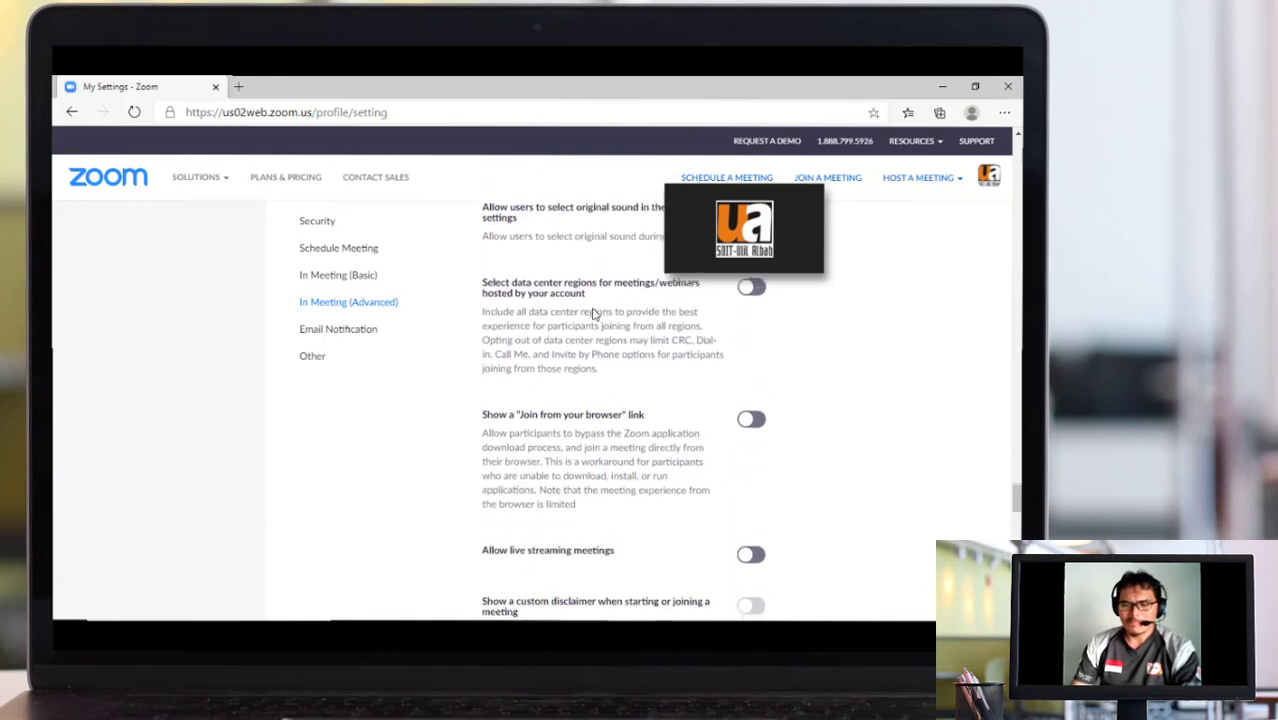
{"action": "scroll", "coordinate": [593, 314], "scroll_direction": "down", "scroll_amount": 4}
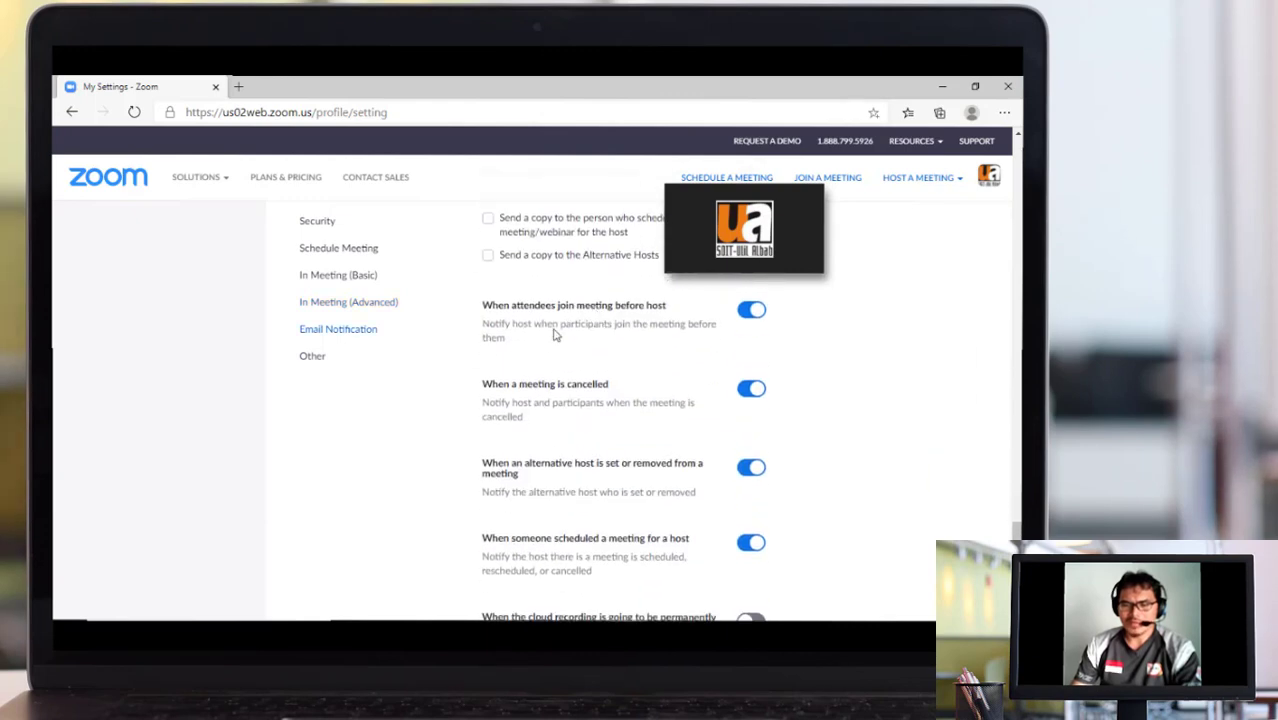
{"action": "left_click", "coordinate": [313, 303]}
{"action": "scroll", "coordinate": [633, 474], "scroll_direction": "down", "scroll_amount": 5}
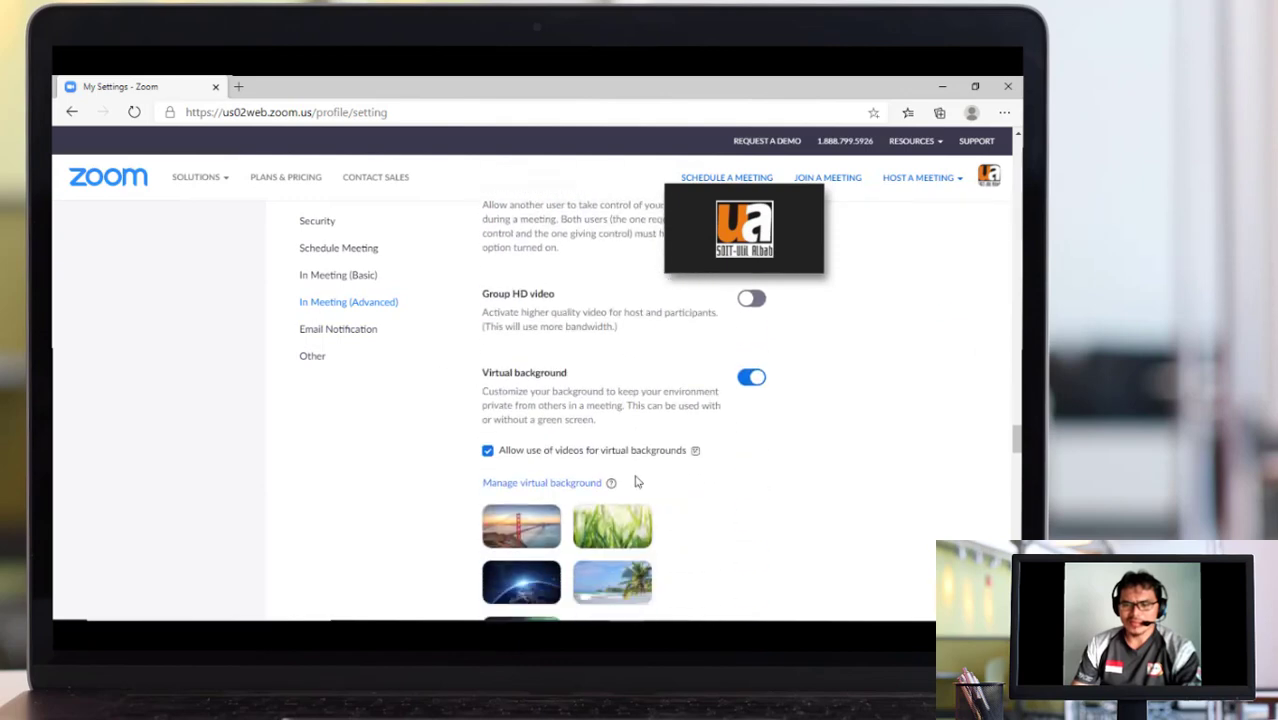
{"action": "scroll", "coordinate": [636, 482], "scroll_direction": "down", "scroll_amount": 6}
{"action": "scroll", "coordinate": [634, 479], "scroll_direction": "up", "scroll_amount": 7}
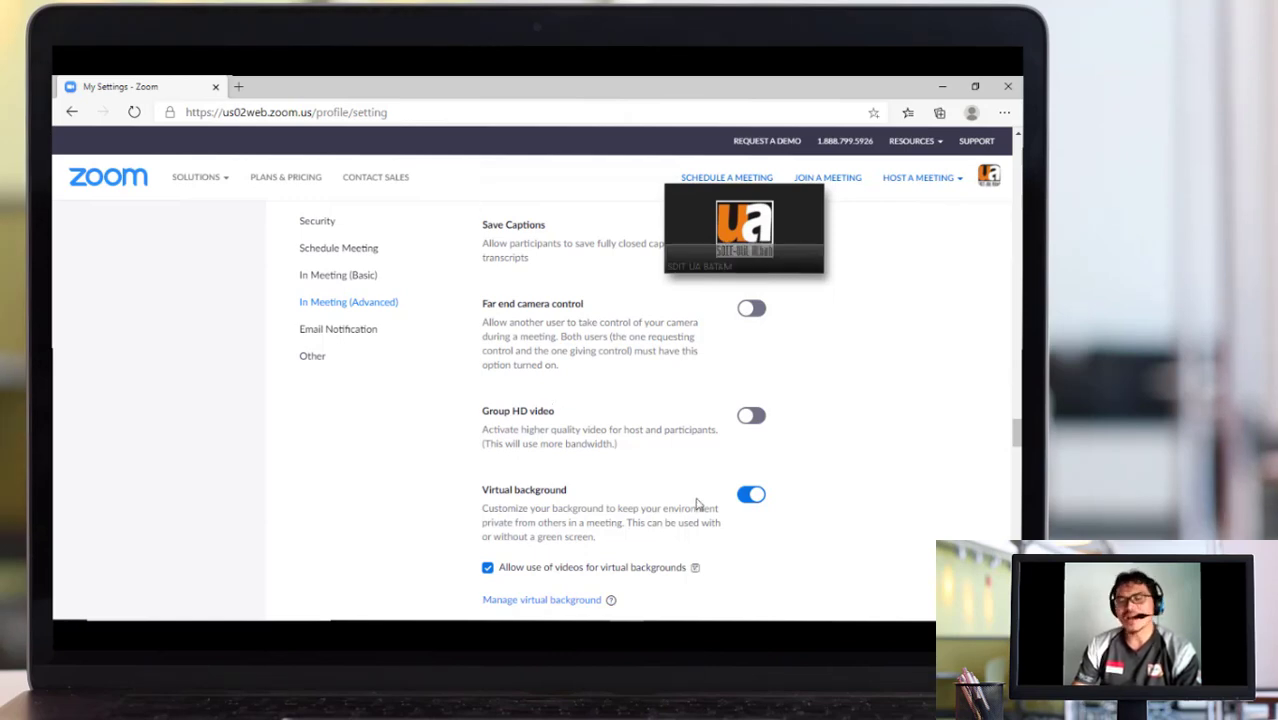
Return to the Zoom meeting, open the breakout rooms window and bring up the options for recreating the rooms.
{"action": "left_click", "coordinate": [628, 612]}
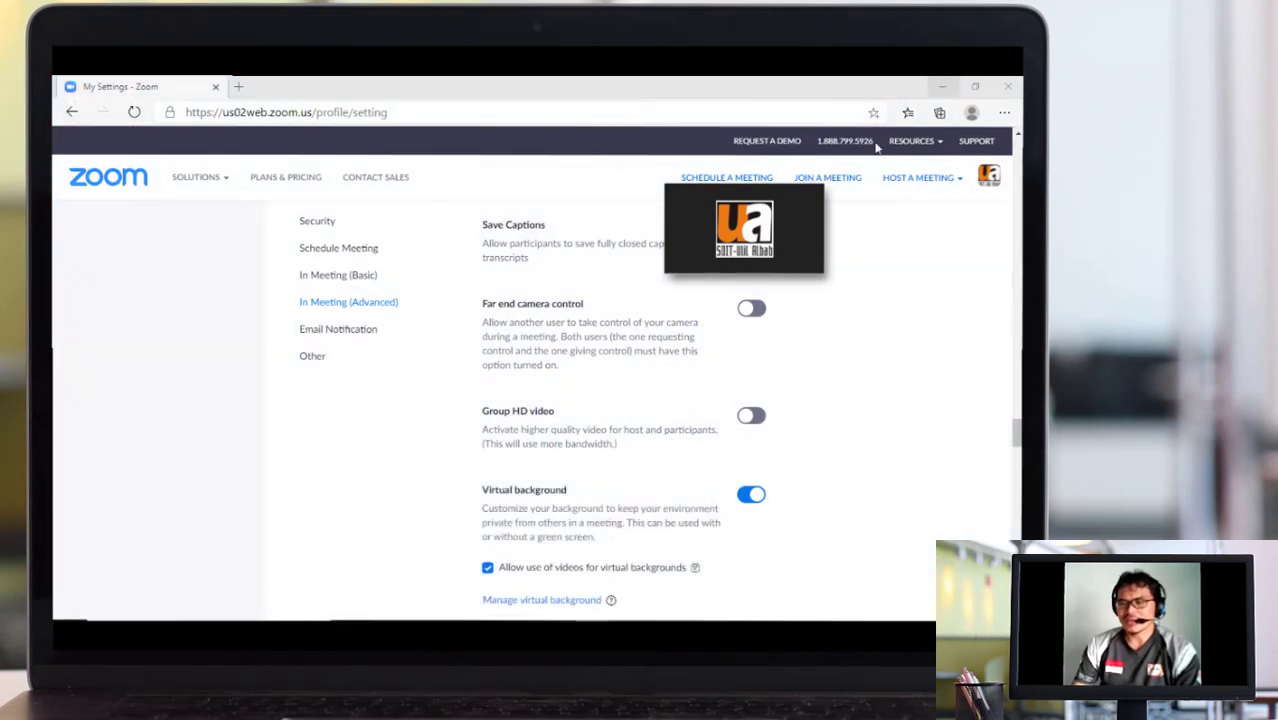
{"action": "left_click", "coordinate": [800, 260]}
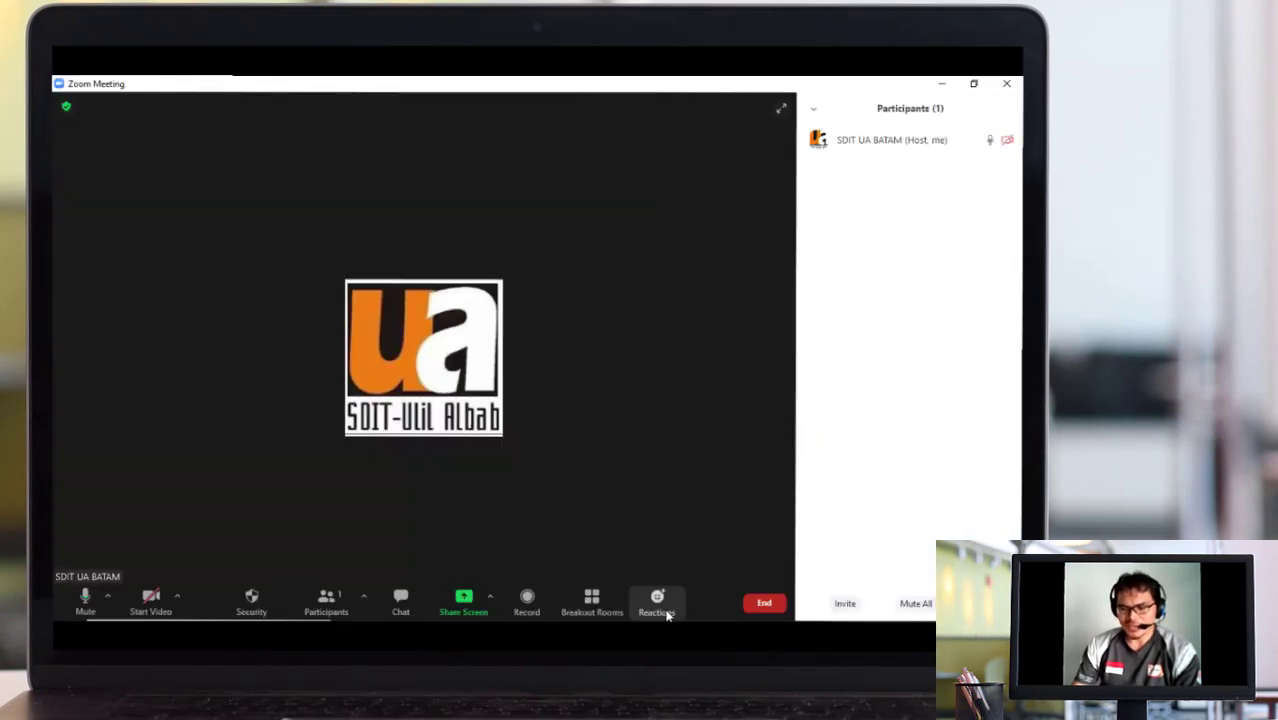
{"action": "left_click", "coordinate": [596, 600]}
{"action": "mouse_move", "coordinate": [401, 227]}
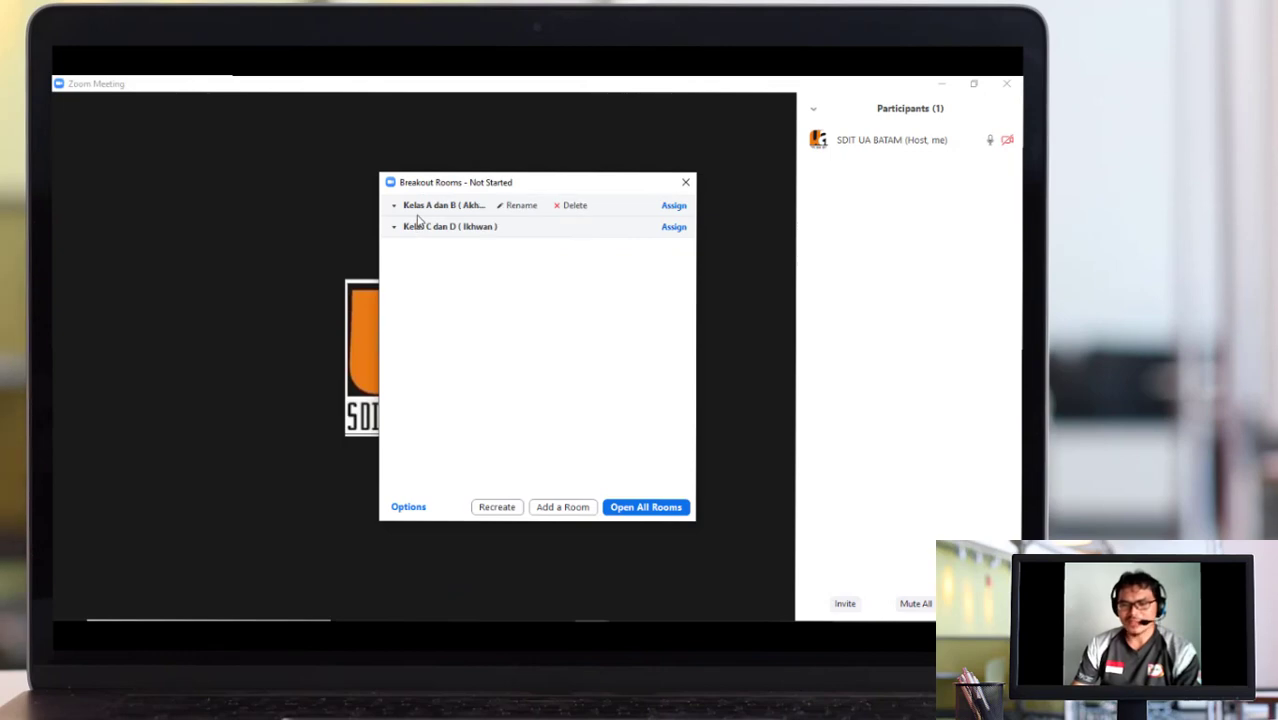
{"action": "left_click", "coordinate": [508, 510]}
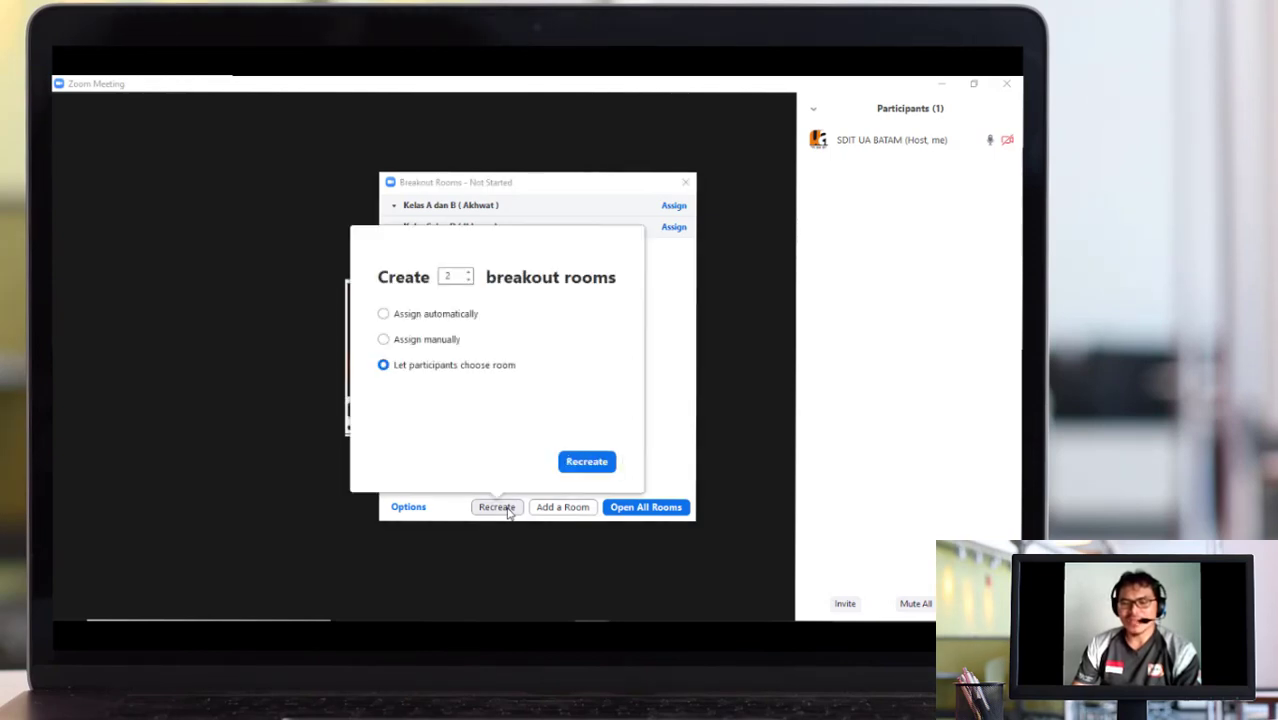
Delete both existing breakout rooms, Kelas A dan B ( Akhwat ) and Kelas C dan D ( Ikhwan ).
{"action": "left_click", "coordinate": [468, 272]}
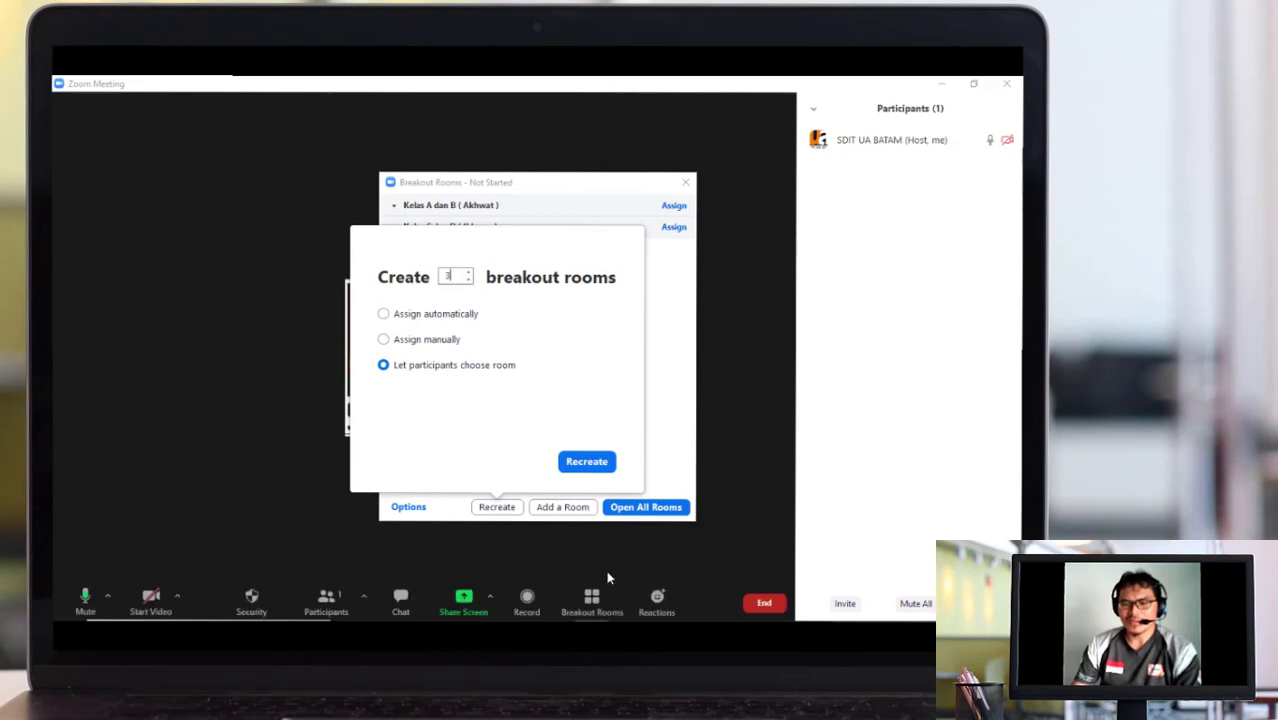
{"action": "left_click", "coordinate": [648, 455]}
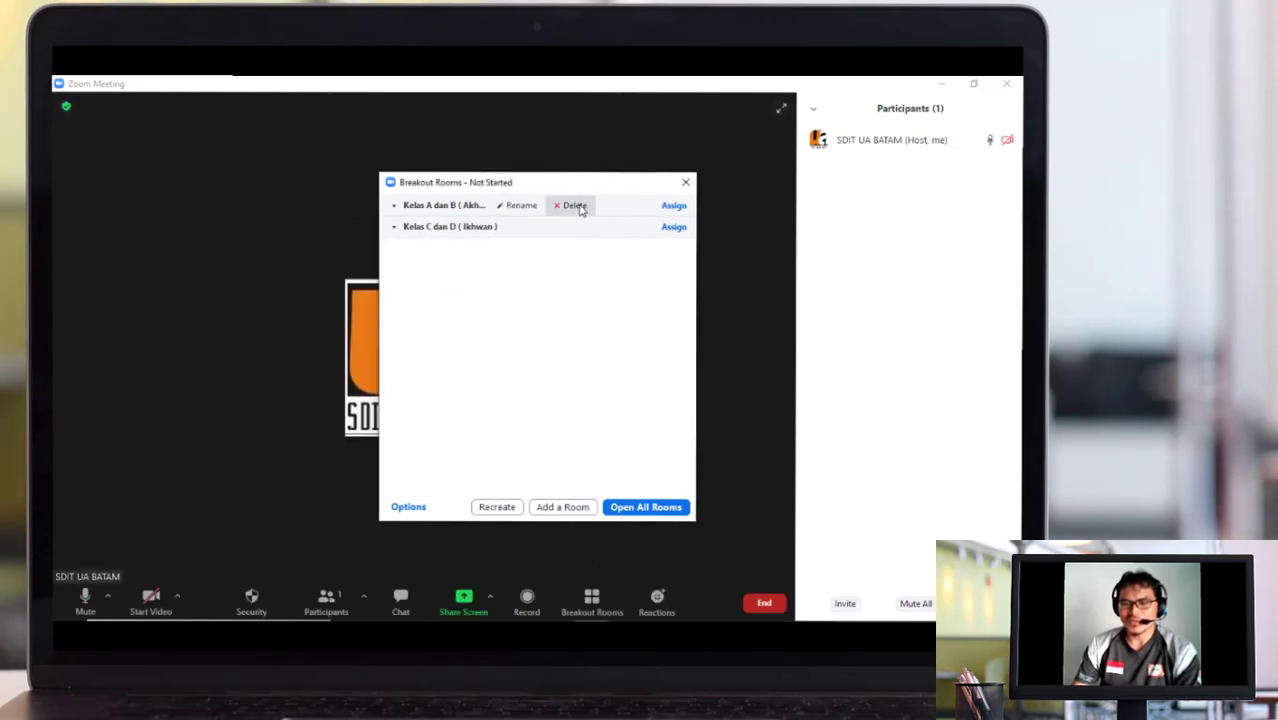
{"action": "left_click", "coordinate": [580, 209]}
{"action": "left_click", "coordinate": [652, 232]}
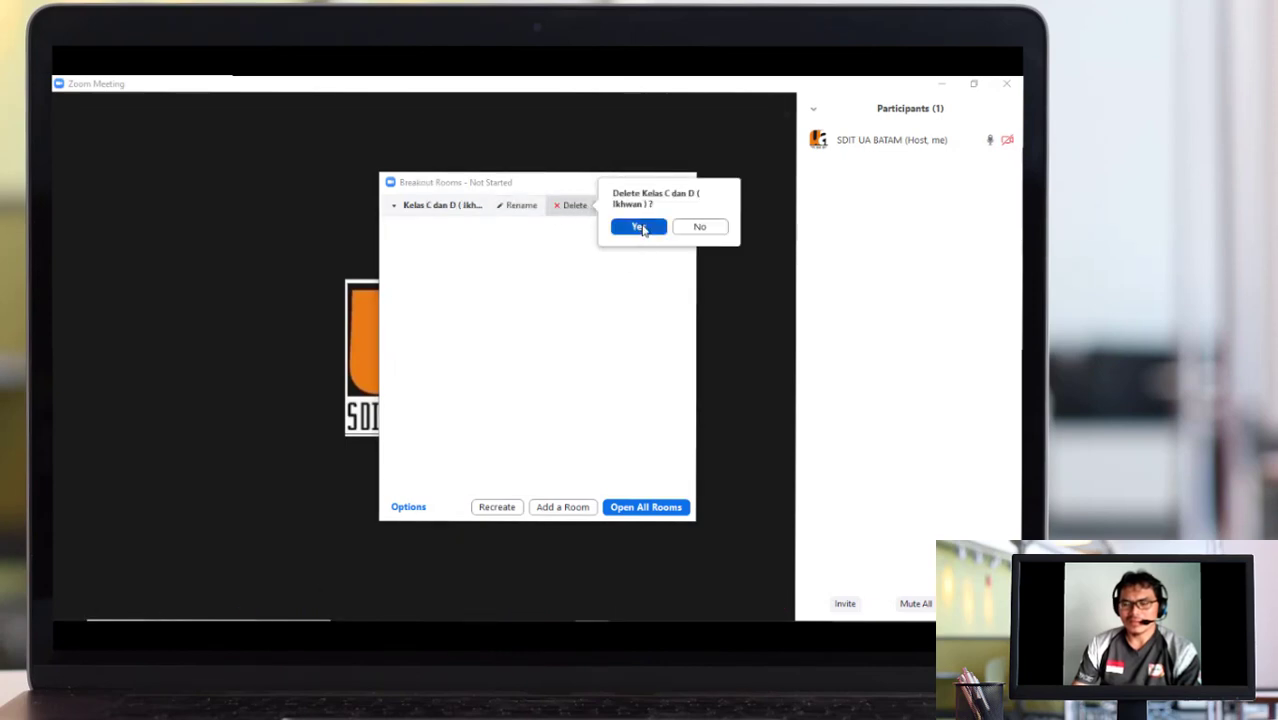
{"action": "left_click", "coordinate": [639, 227]}
Recreate the breakout rooms as four rooms, letting participants choose their room.
{"action": "left_click", "coordinate": [498, 508]}
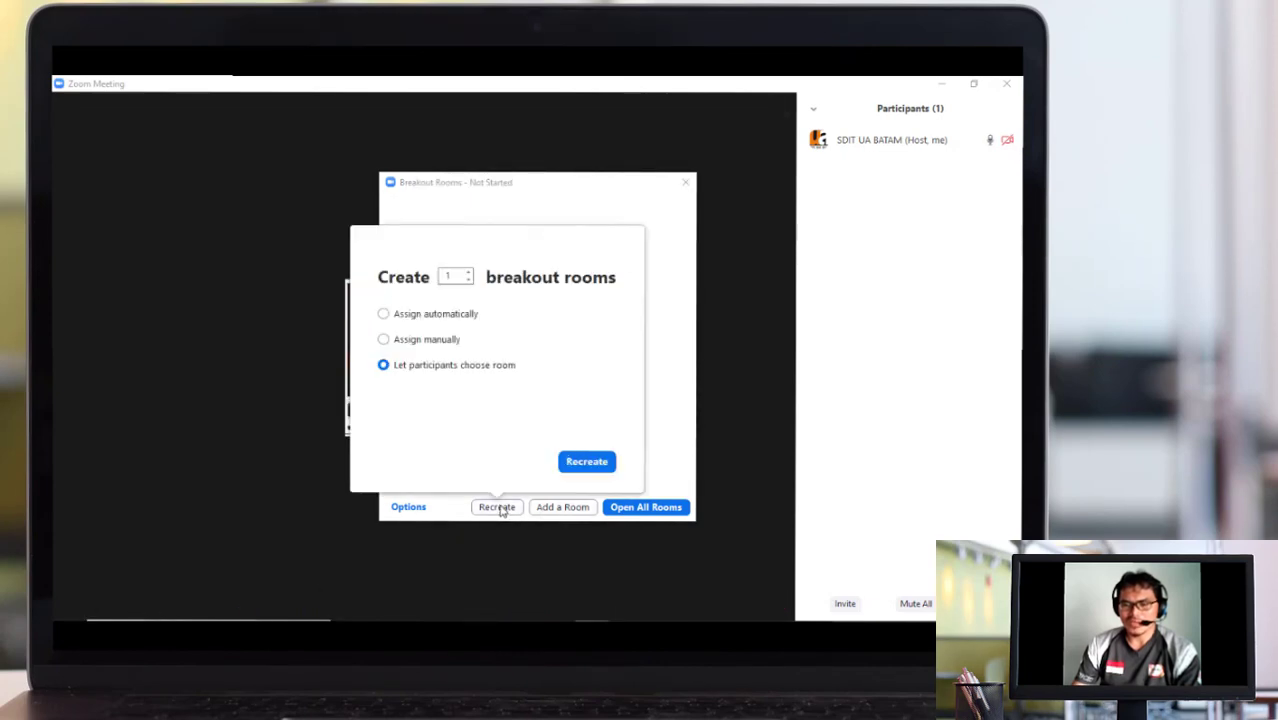
{"action": "left_click", "coordinate": [468, 273]}
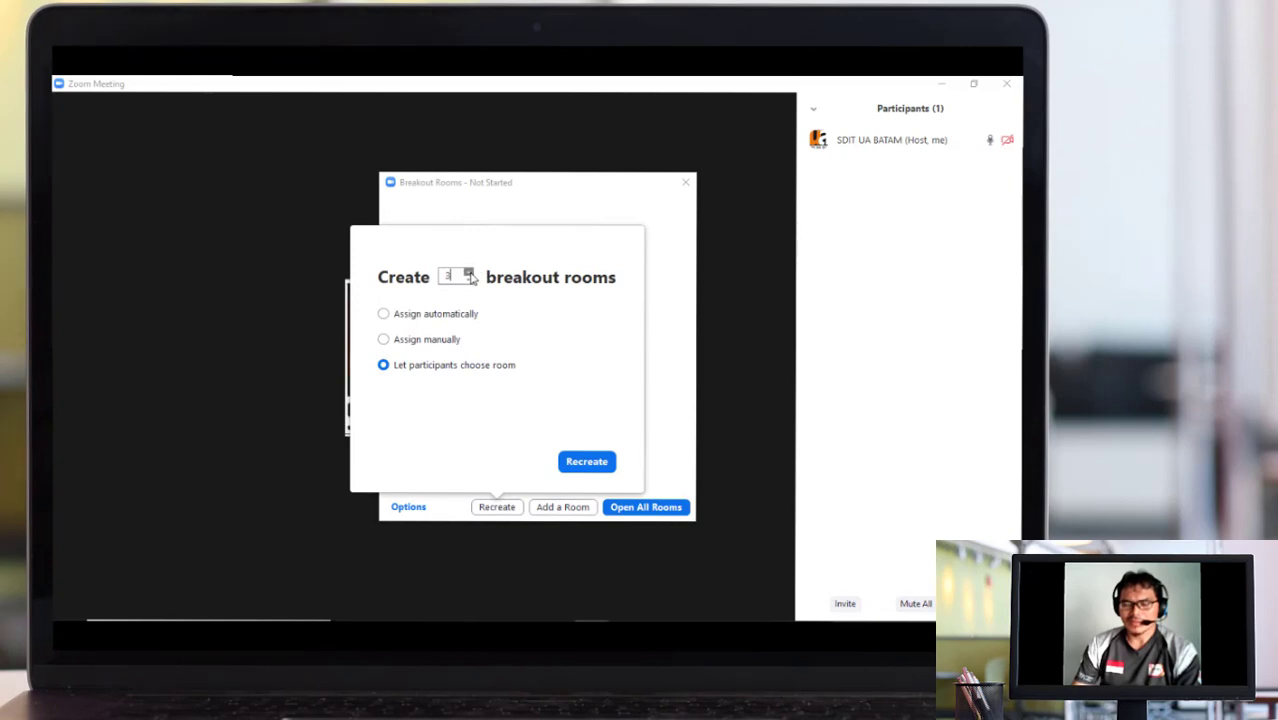
{"action": "left_click", "coordinate": [587, 462]}
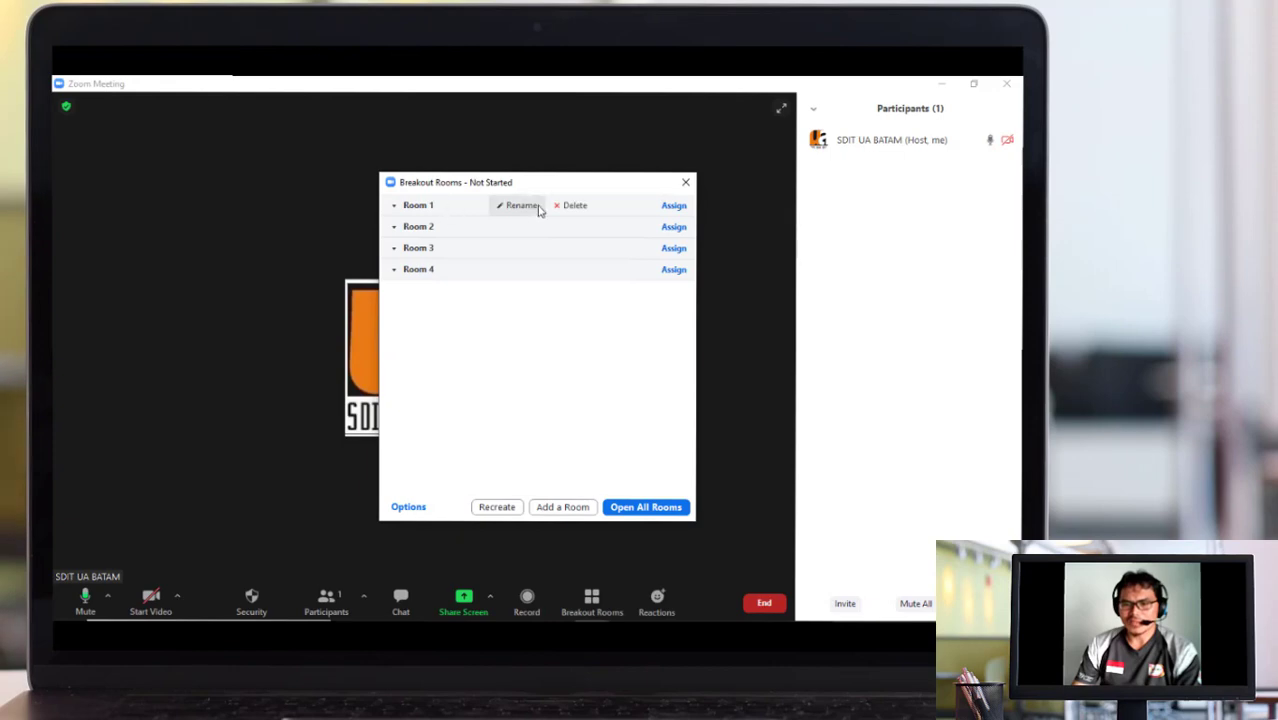
Rename Room 1 as Kelas A and Room 2 as Kelas B.
{"action": "left_click", "coordinate": [532, 210]}
{"action": "type", "text": "Kelas A"}
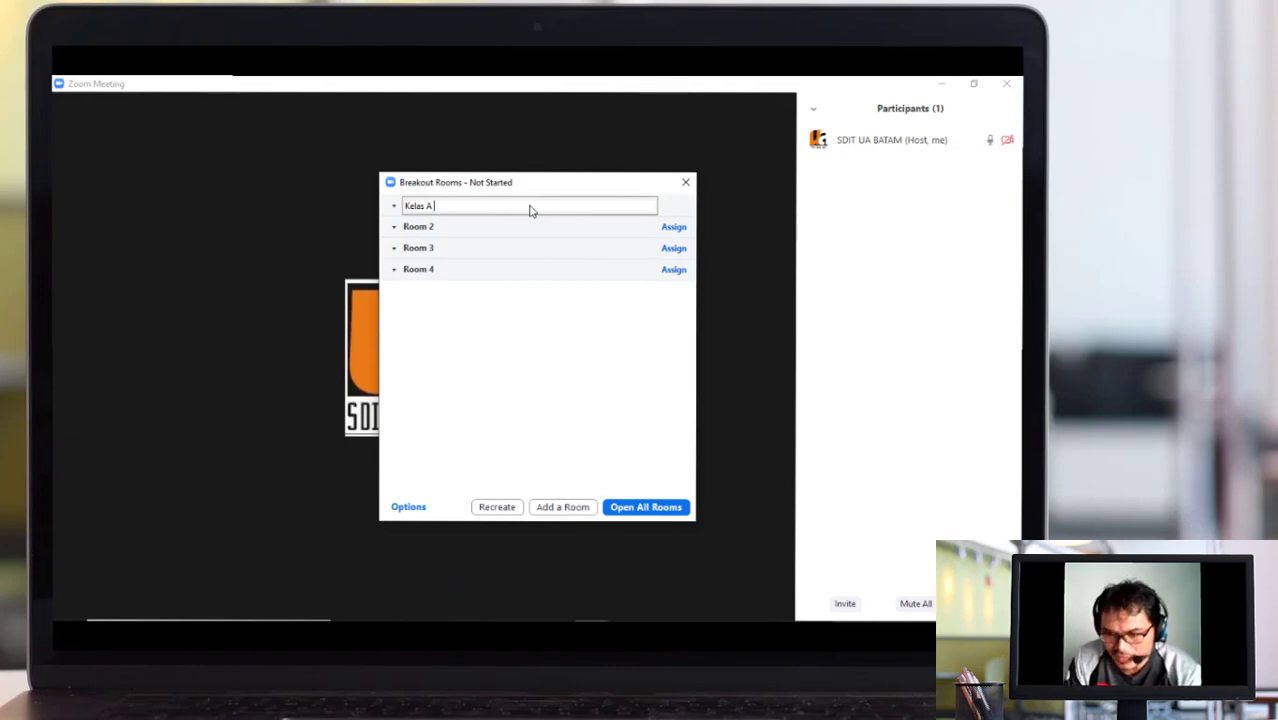
{"action": "key", "text": "Return"}
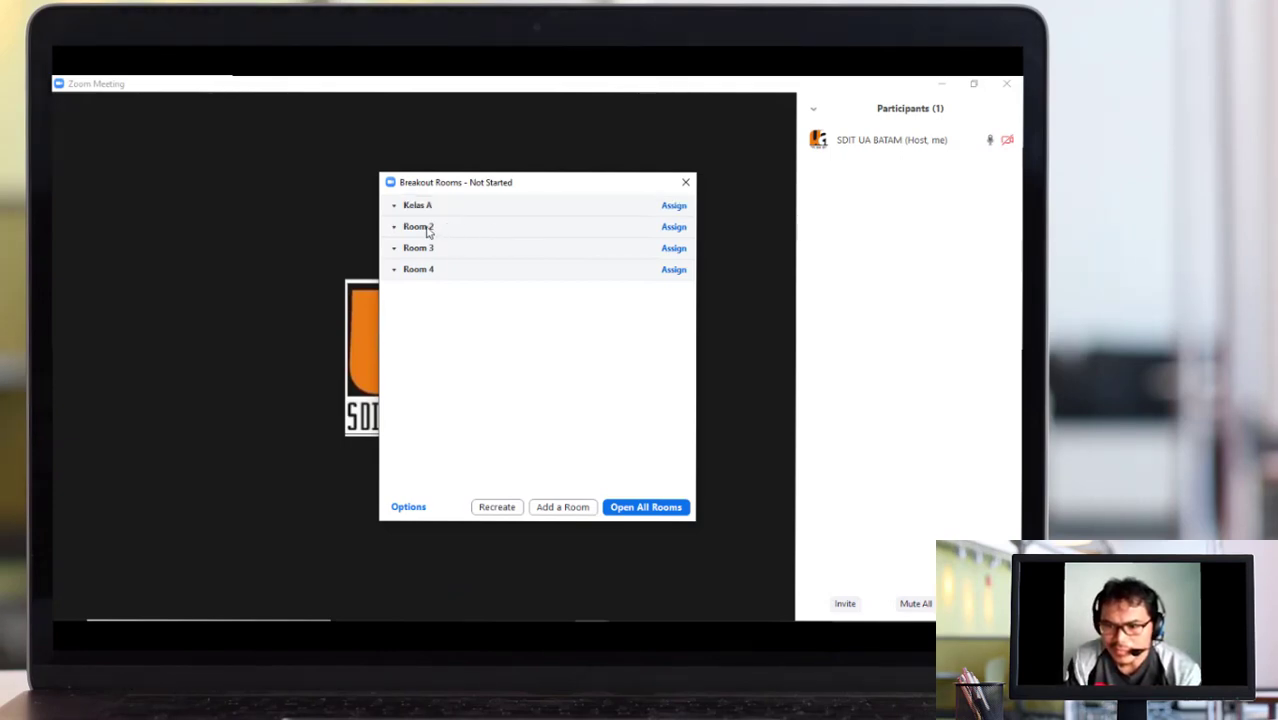
{"action": "mouse_move", "coordinate": [392, 231]}
{"action": "left_click", "coordinate": [522, 231]}
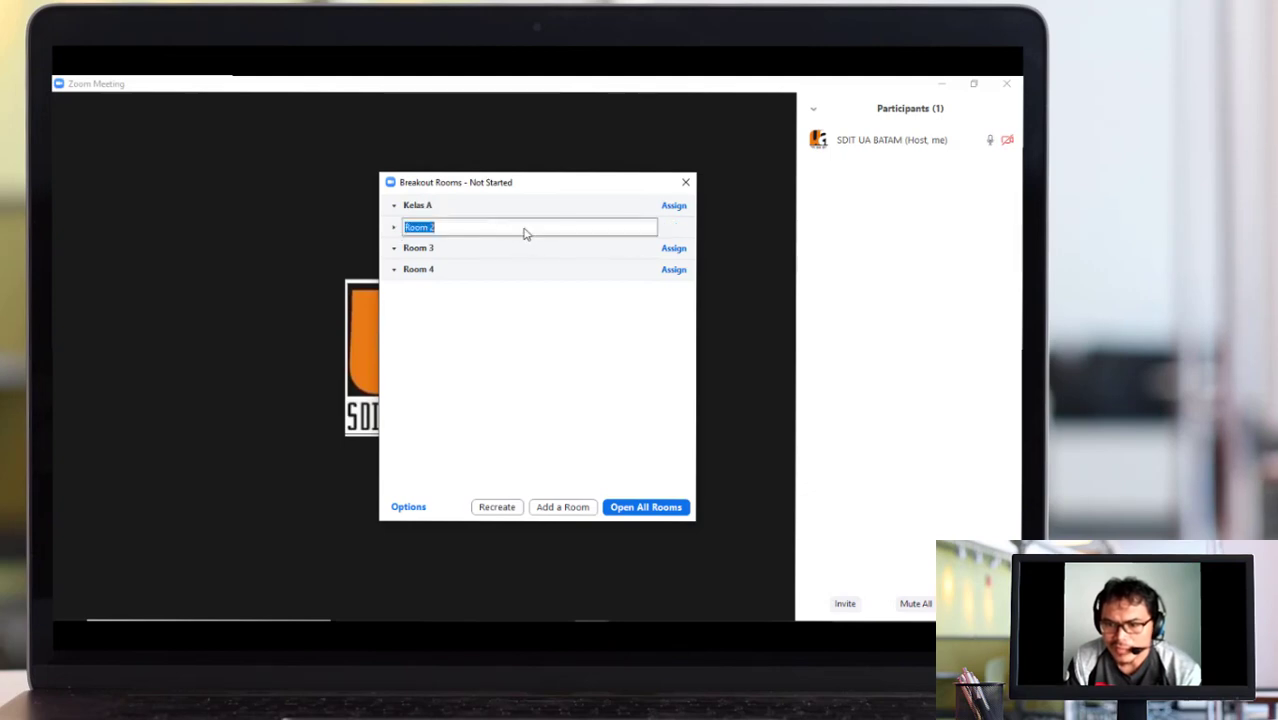
{"action": "type", "text": "Kelas"}
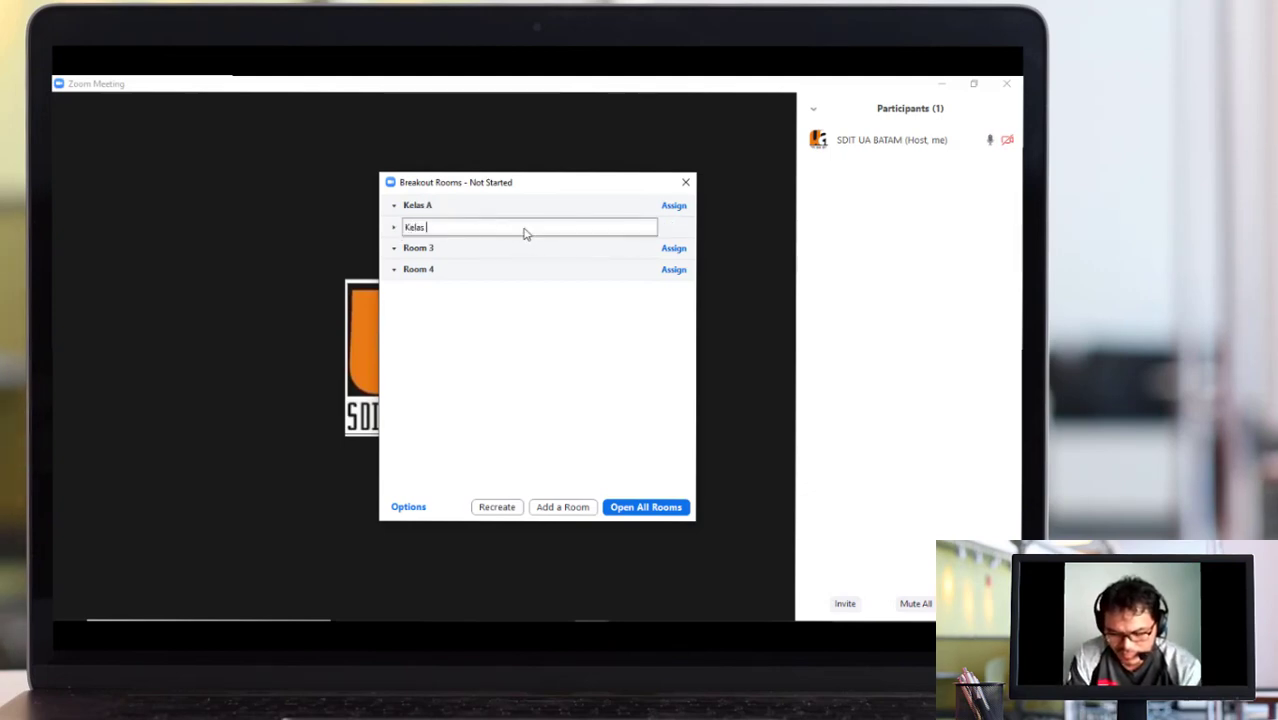
{"action": "type", "text": " B"}
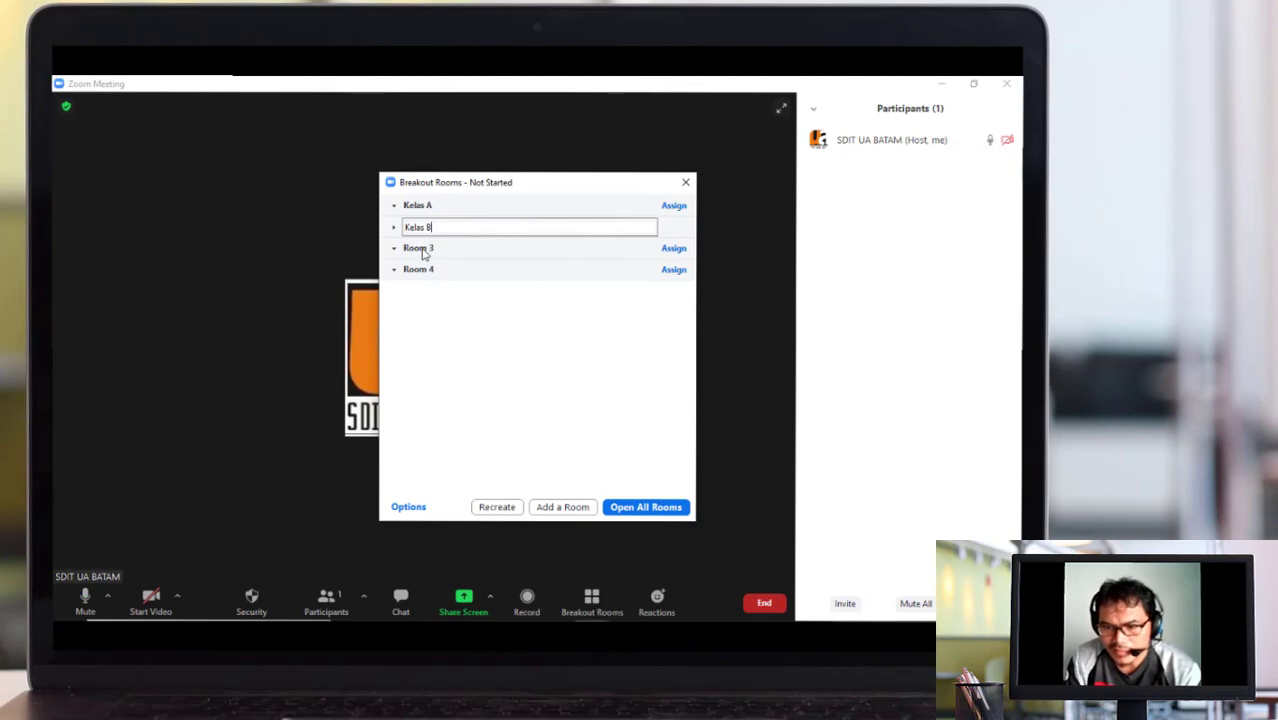
{"action": "key", "text": "Return"}
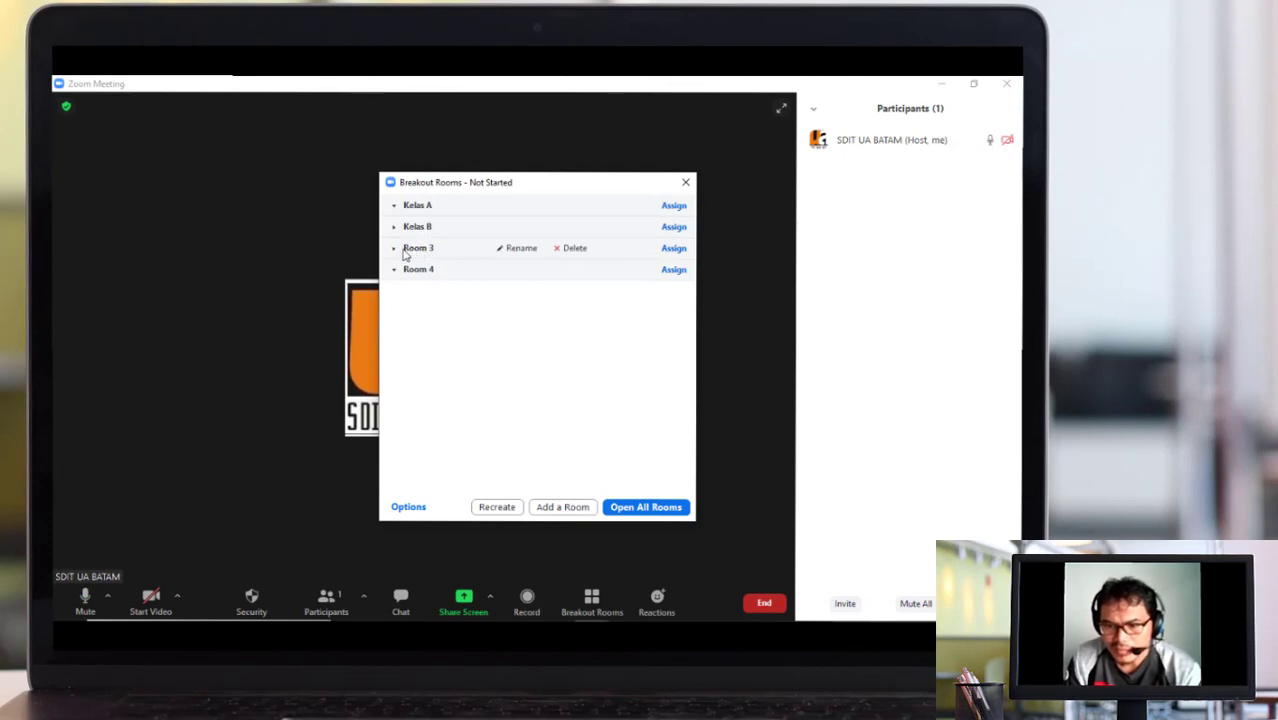
Rename Room 3 as Kelas C and Room 4 as Room D.
{"action": "left_click", "coordinate": [525, 254]}
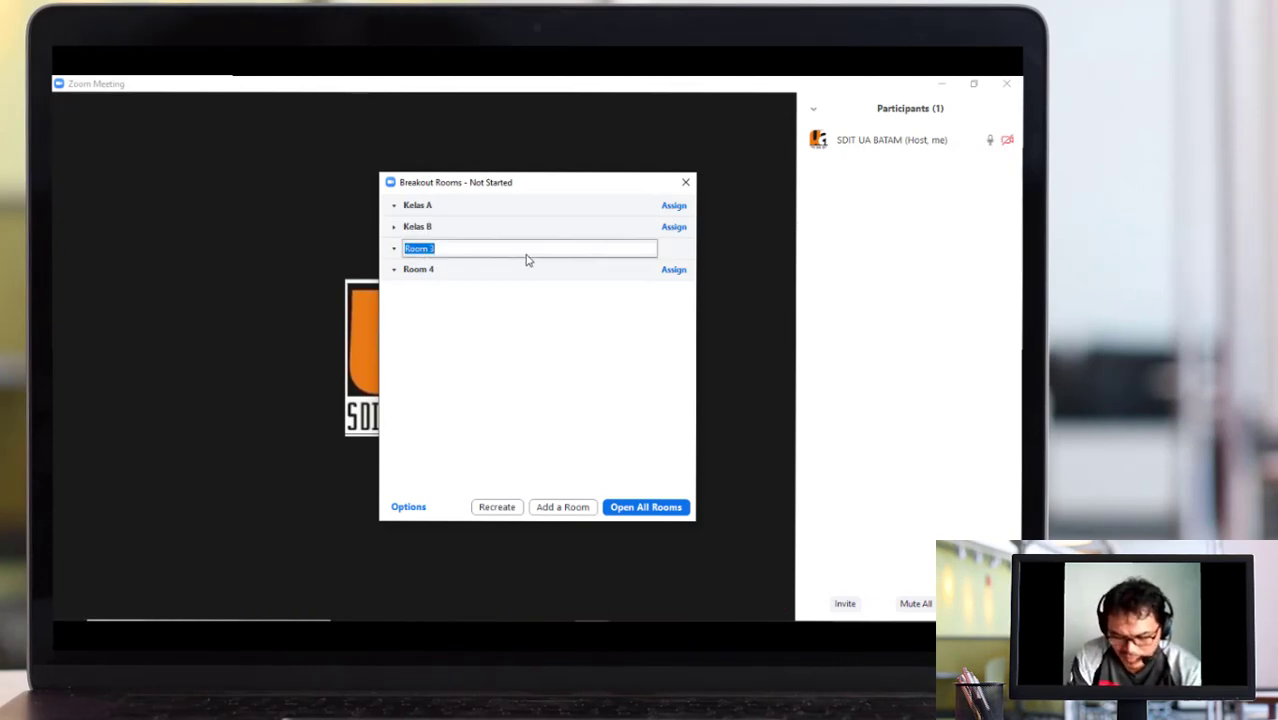
{"action": "type", "text": "Kelas C"}
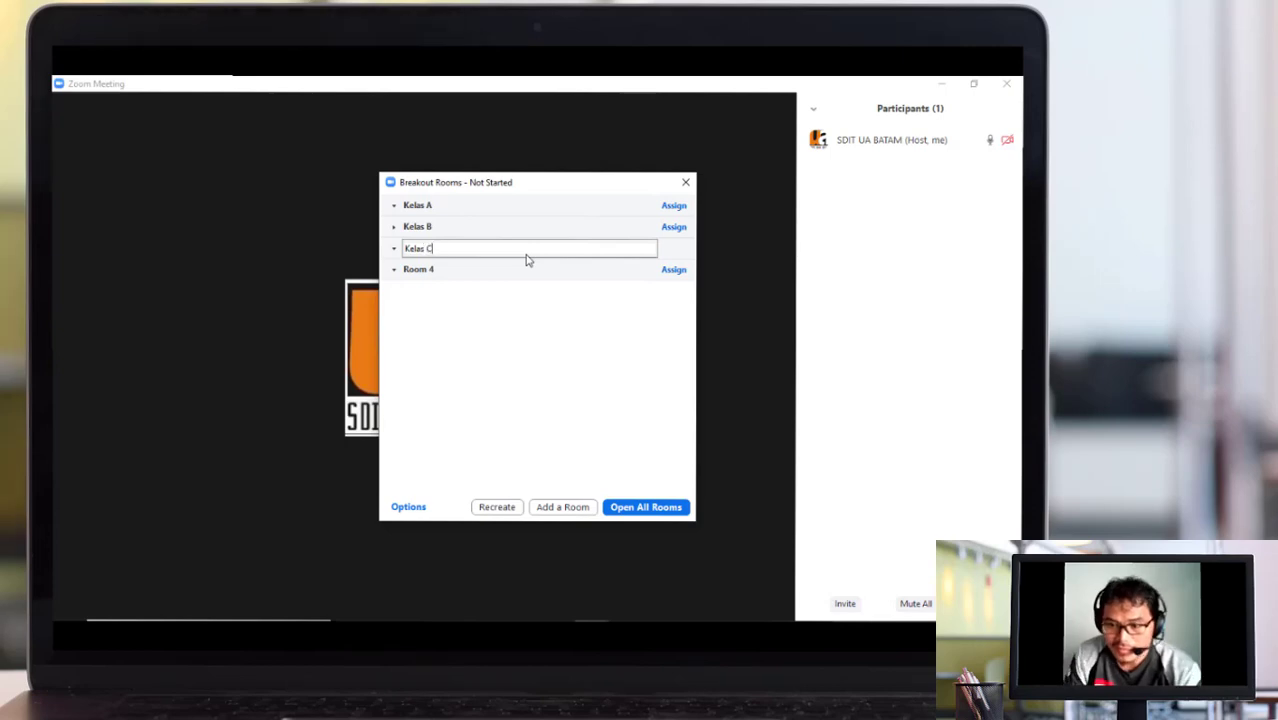
{"action": "key", "text": "Return"}
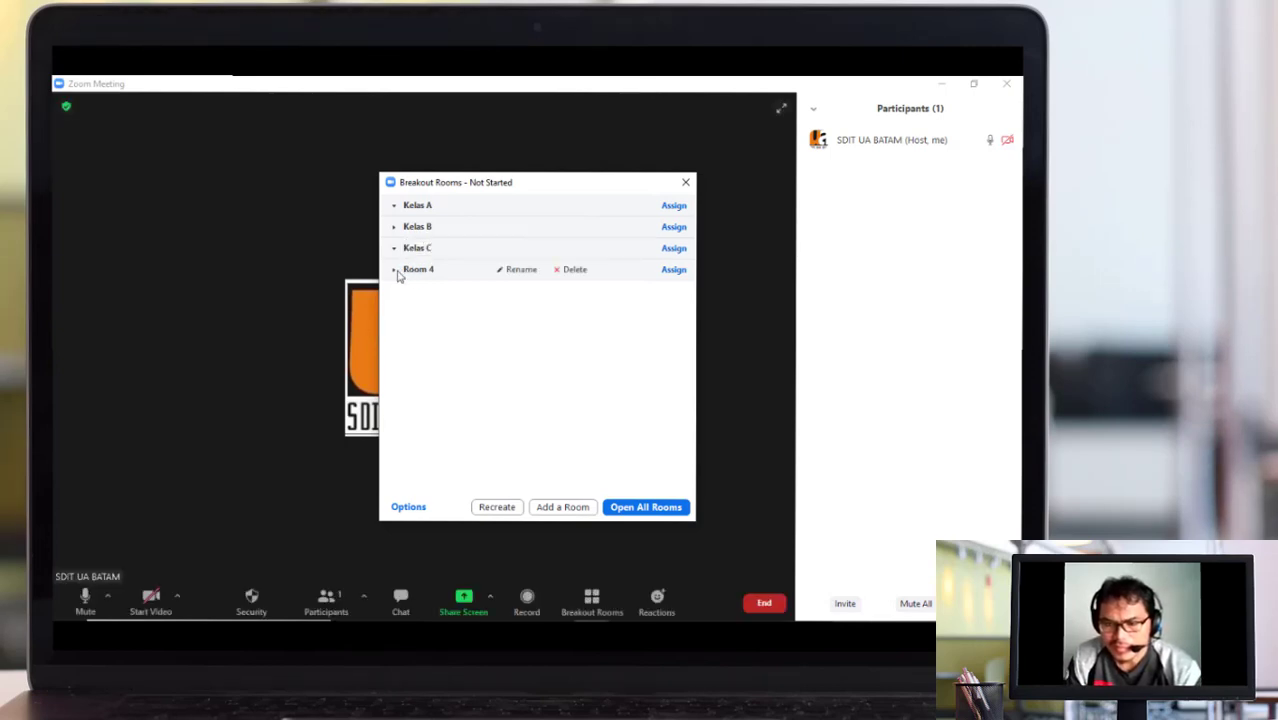
{"action": "left_click", "coordinate": [518, 272]}
{"action": "left_click", "coordinate": [493, 271]}
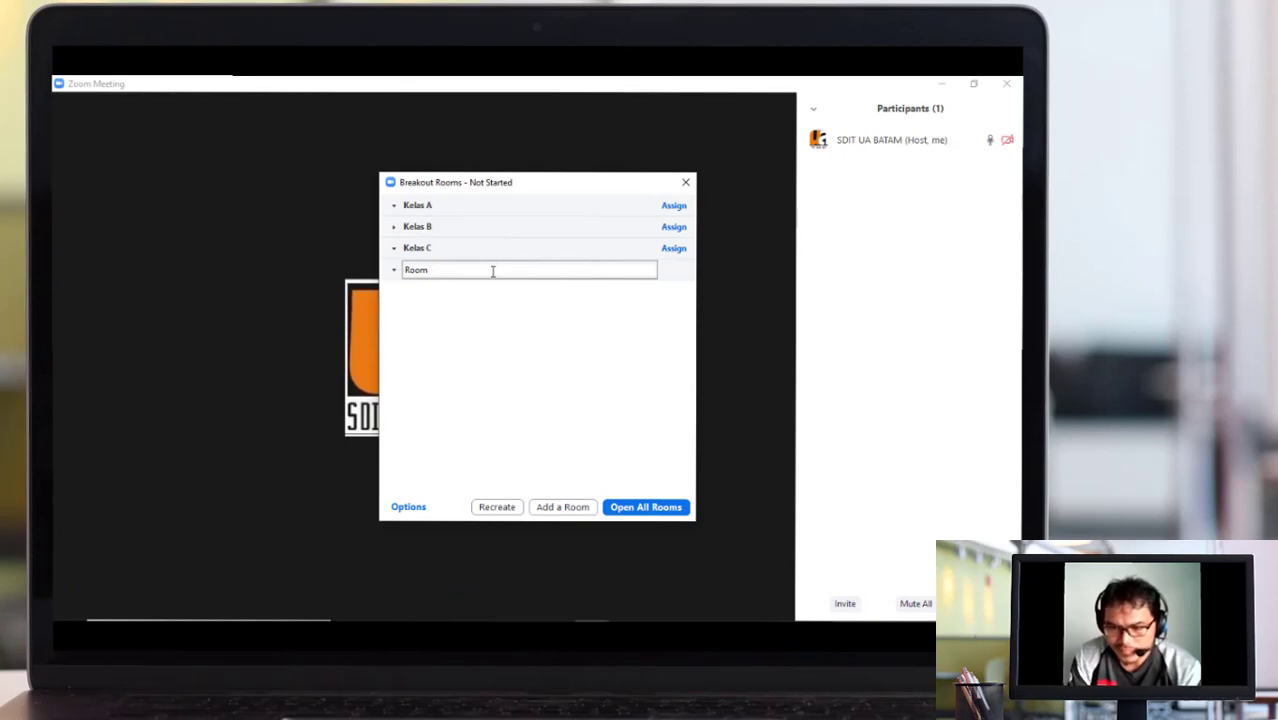
{"action": "type", "text": "D"}
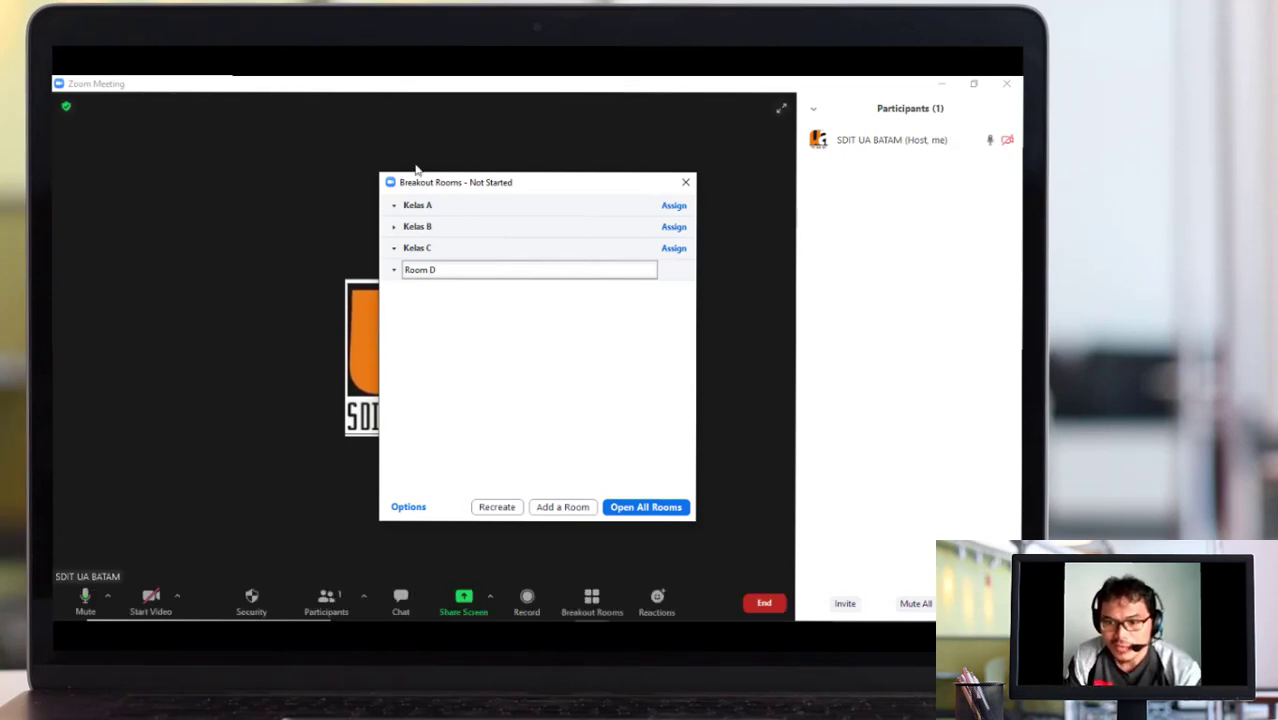
{"action": "key", "text": "Return"}
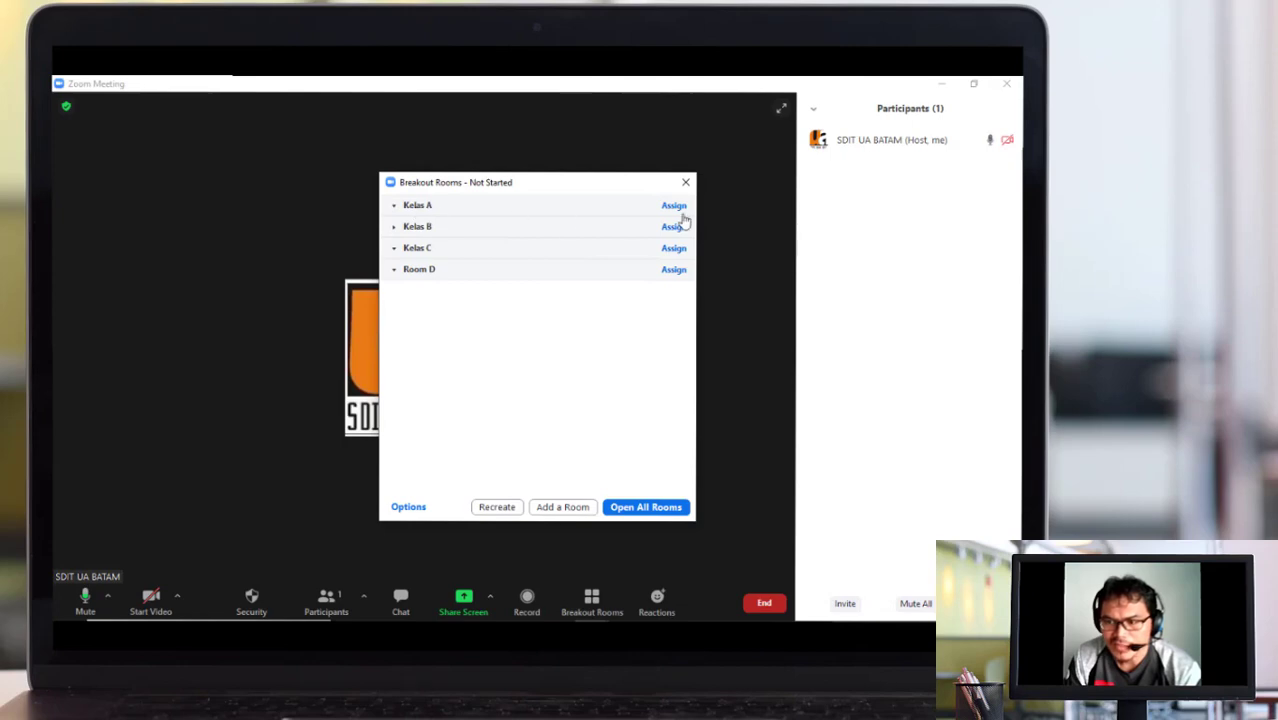
Extend the Kelas A room name with the title Ustadzaha and the teacher's name in parentheses.
{"action": "left_click", "coordinate": [530, 212]}
{"action": "left_click", "coordinate": [533, 212]}
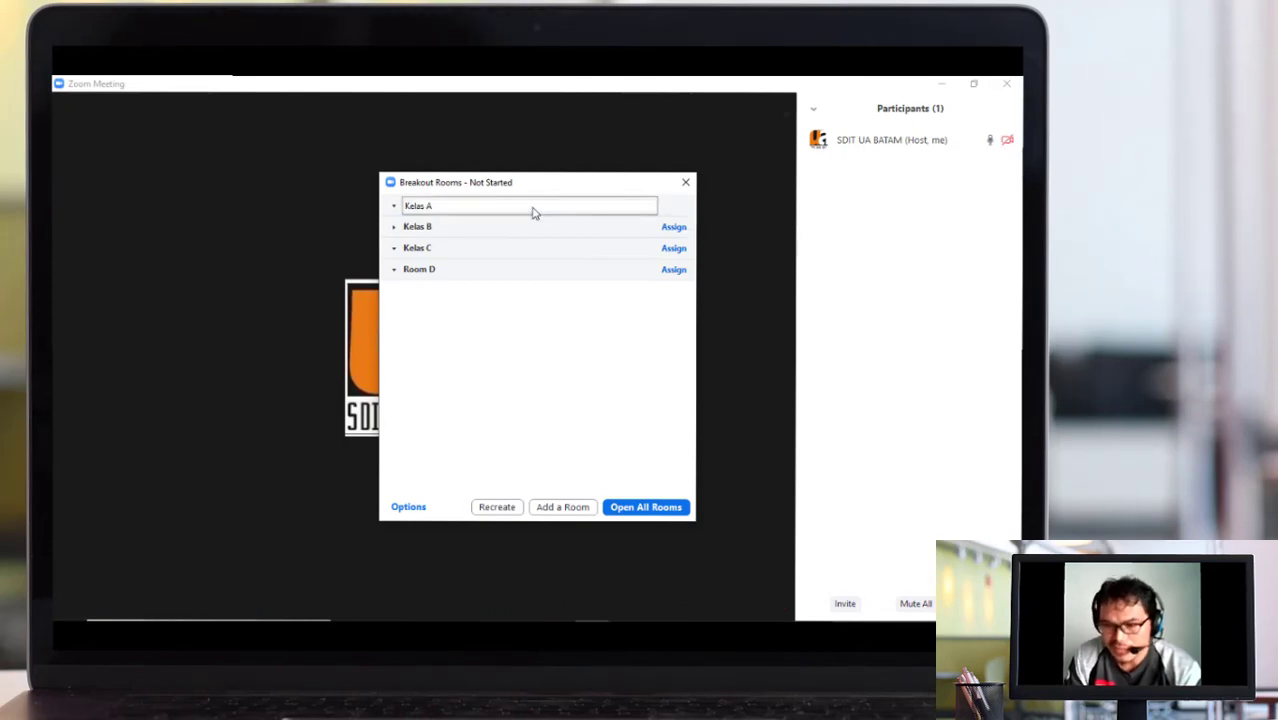
{"action": "type", "text": "( "}
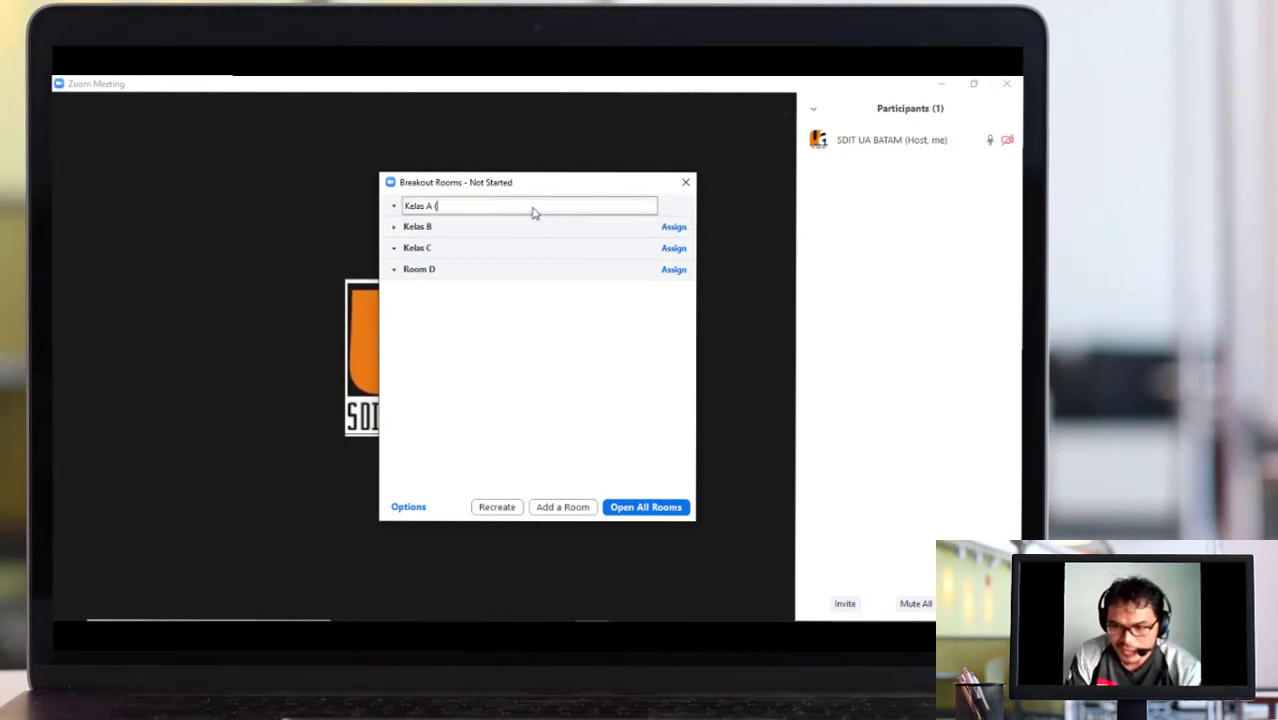
{"action": "type", "text": "Ustad"}
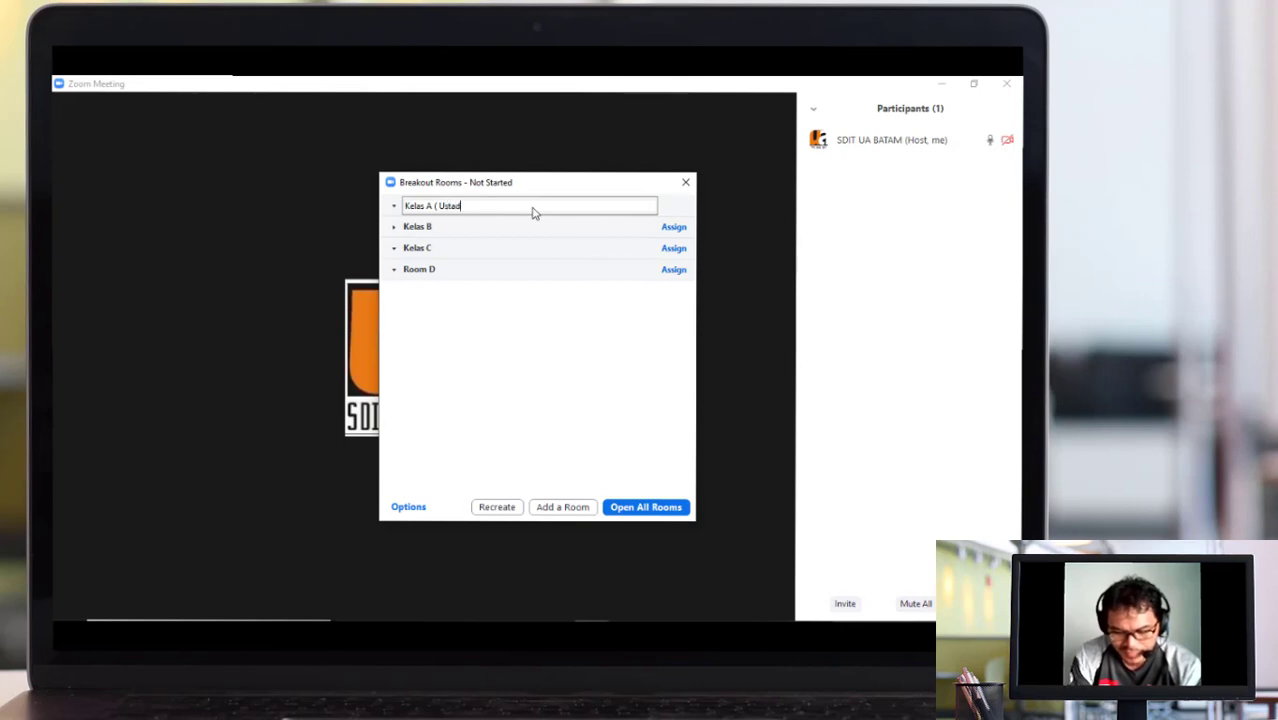
{"action": "type", "text": "zaha Tika"}
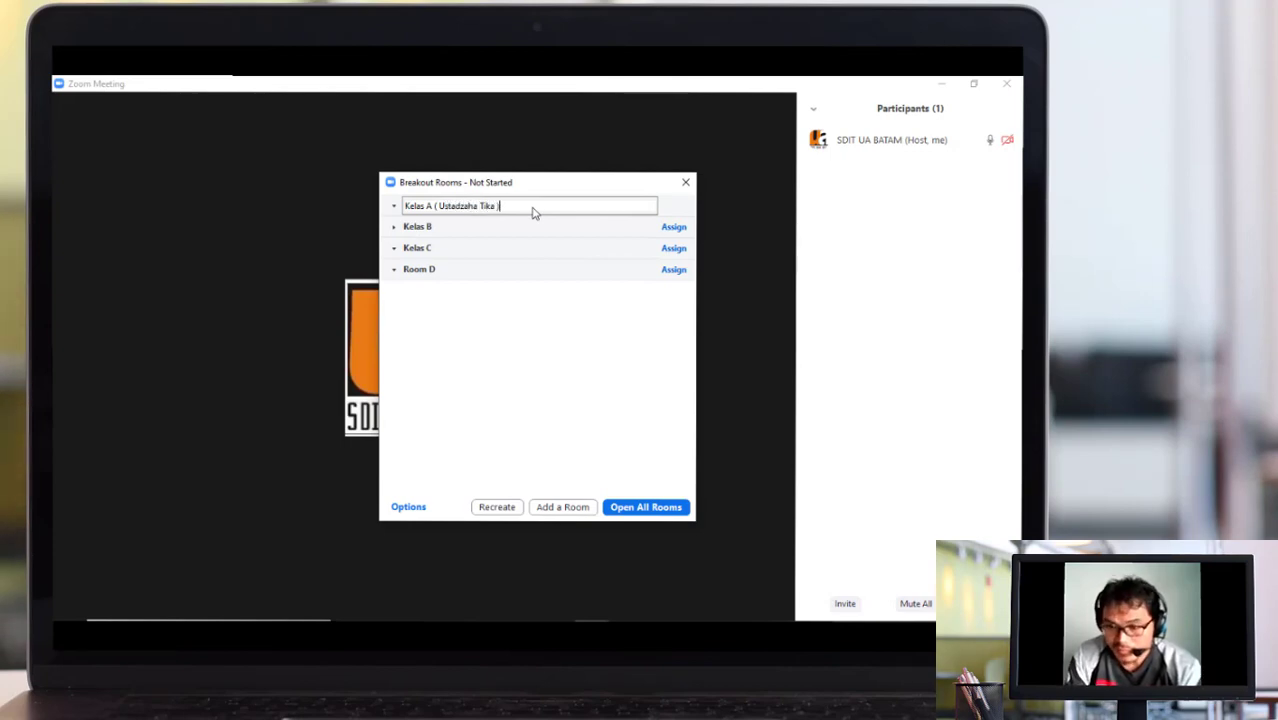
{"action": "left_click", "coordinate": [432, 229]}
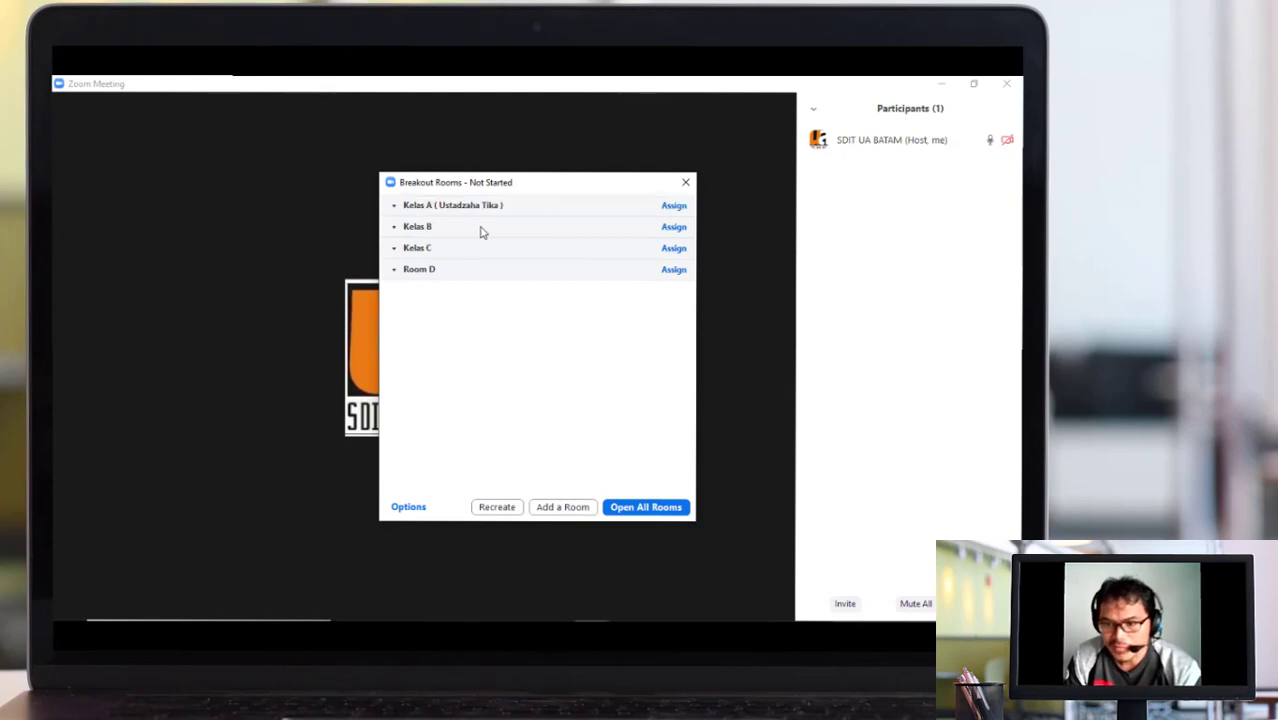
Extend the Kelas B room name with the title Ustadzah and the teacher's name in parentheses.
{"action": "left_click", "coordinate": [512, 228]}
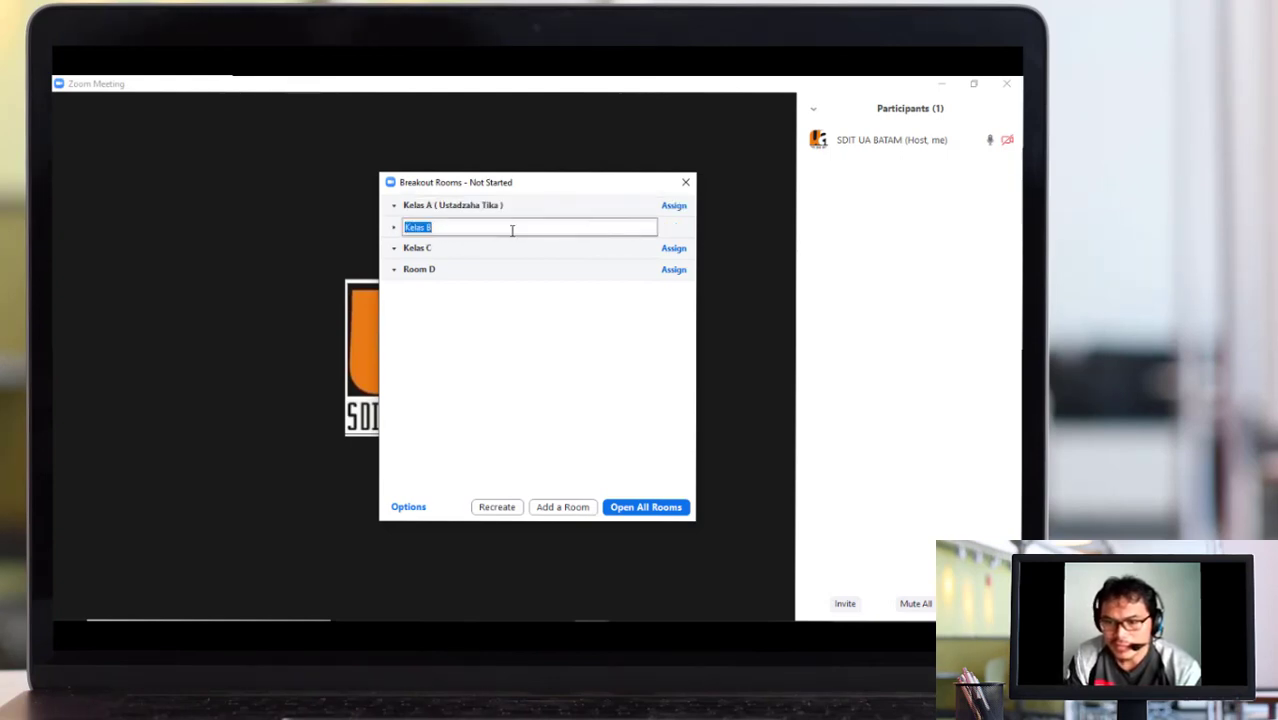
{"action": "left_click", "coordinate": [505, 226]}
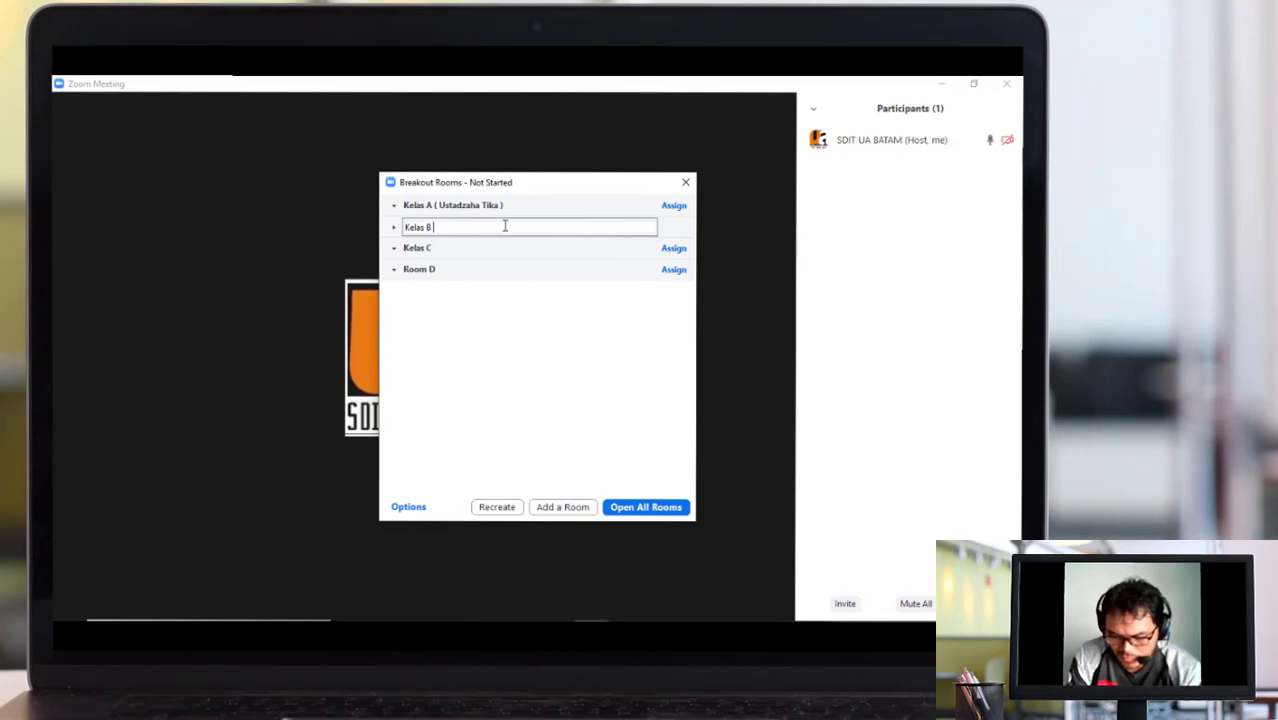
{"action": "type", "text": "( Usta"}
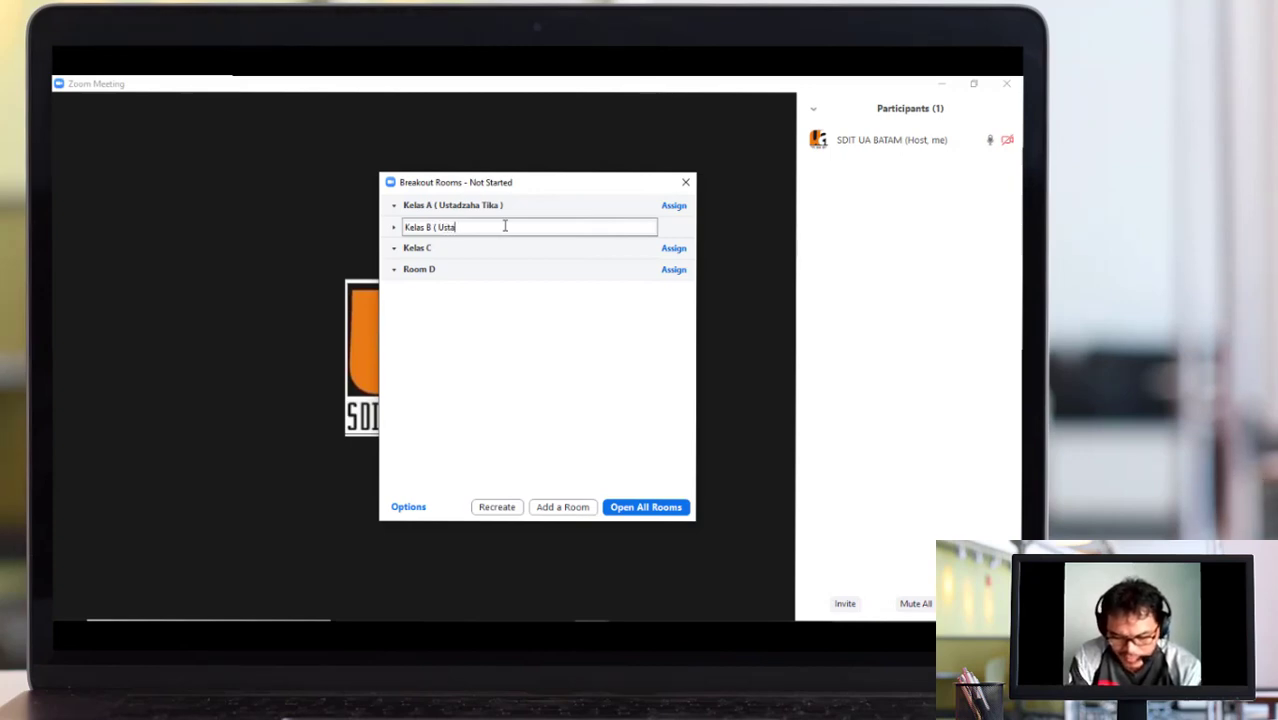
{"action": "type", "text": "dzah Mut"}
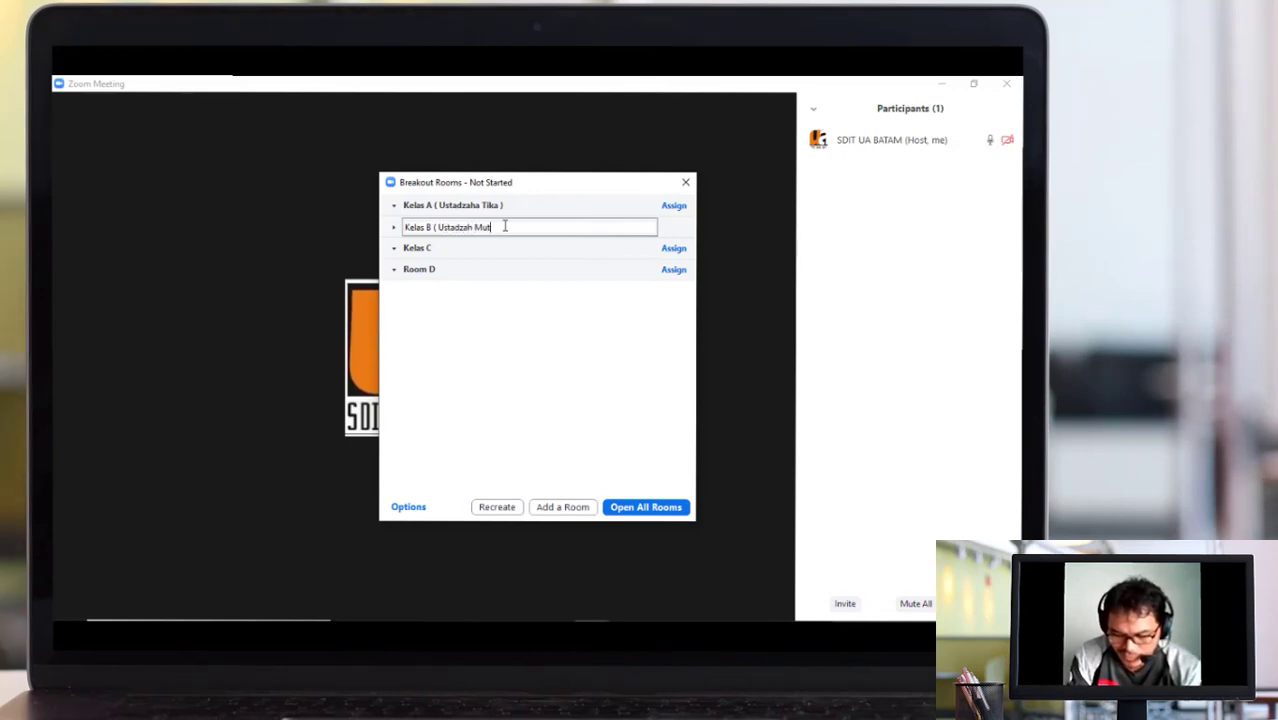
{"action": "type", "text": "ia )"}
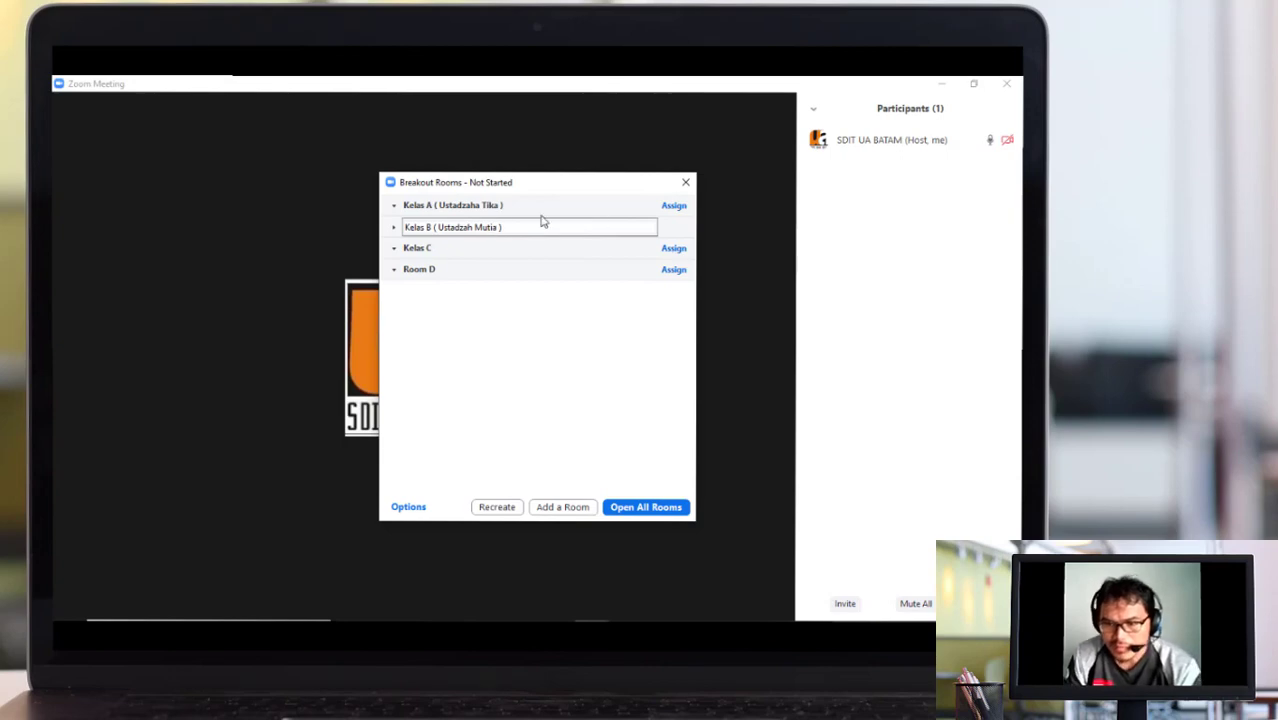
{"action": "left_click", "coordinate": [442, 251]}
Extend the Kelas C room name with the title Ustadzah and the teacher's name in parentheses.
{"action": "mouse_move", "coordinate": [398, 256]}
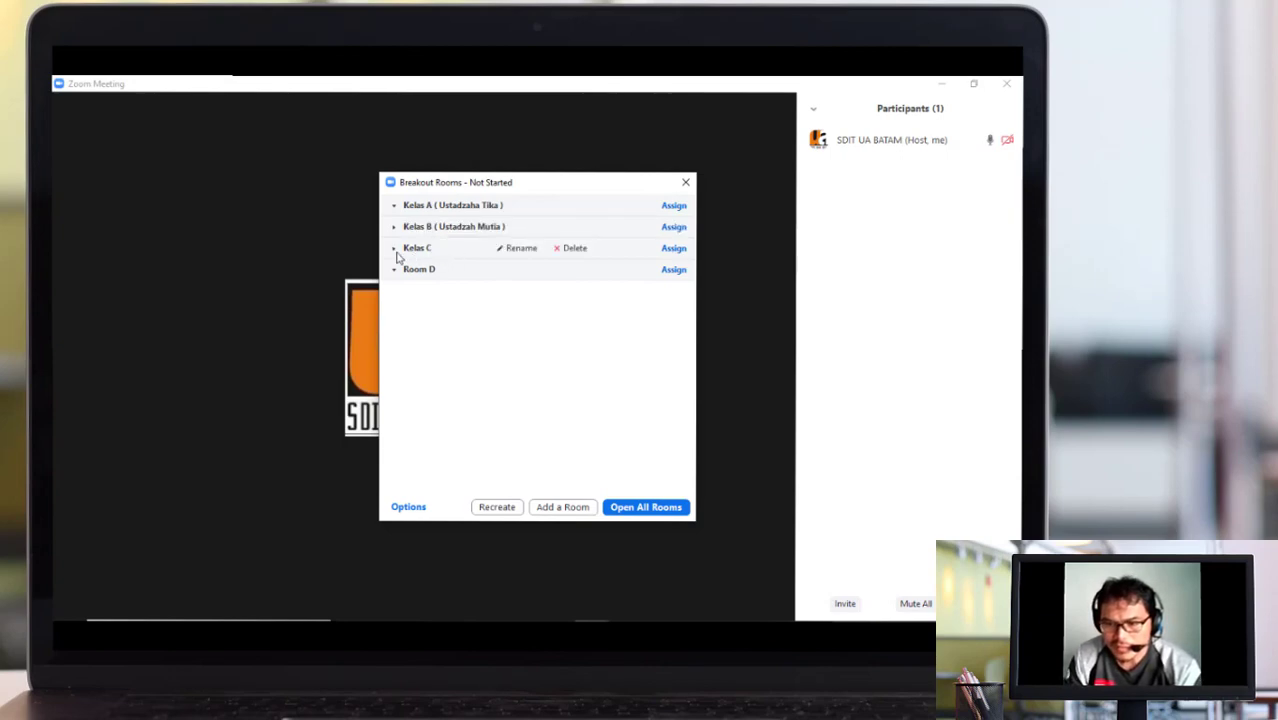
{"action": "left_click", "coordinate": [516, 248]}
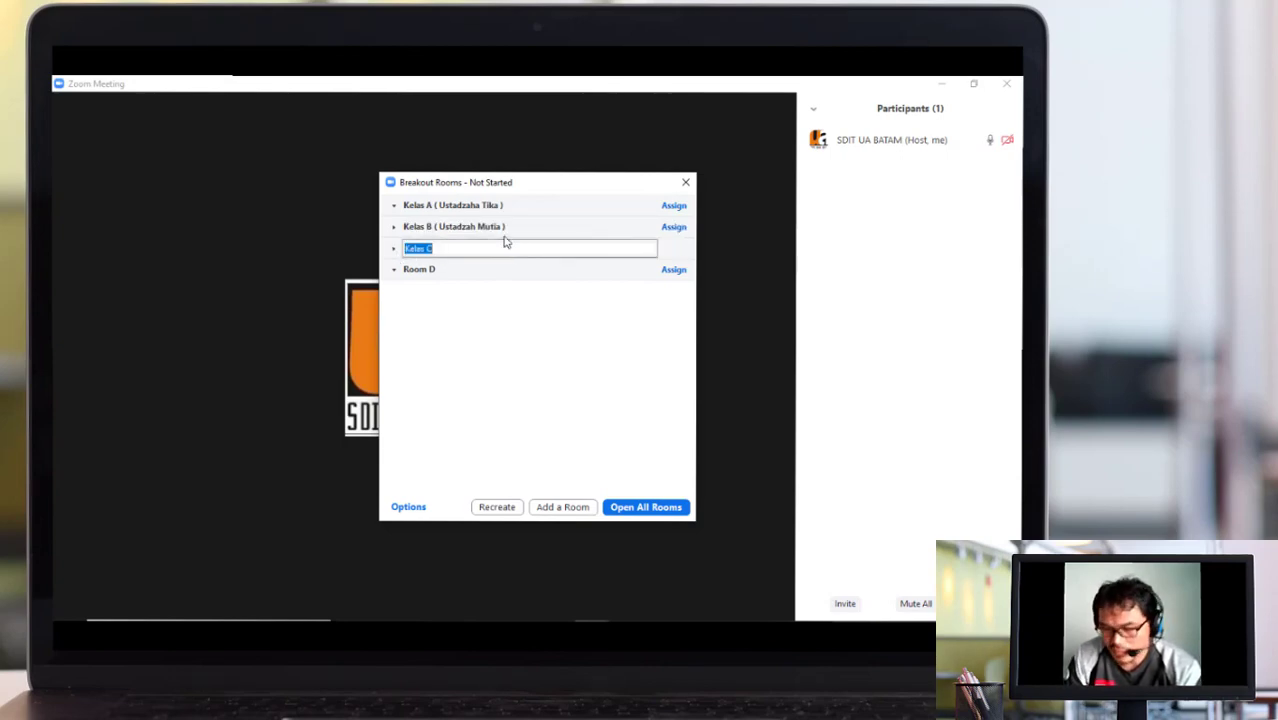
{"action": "key", "text": "Right"}
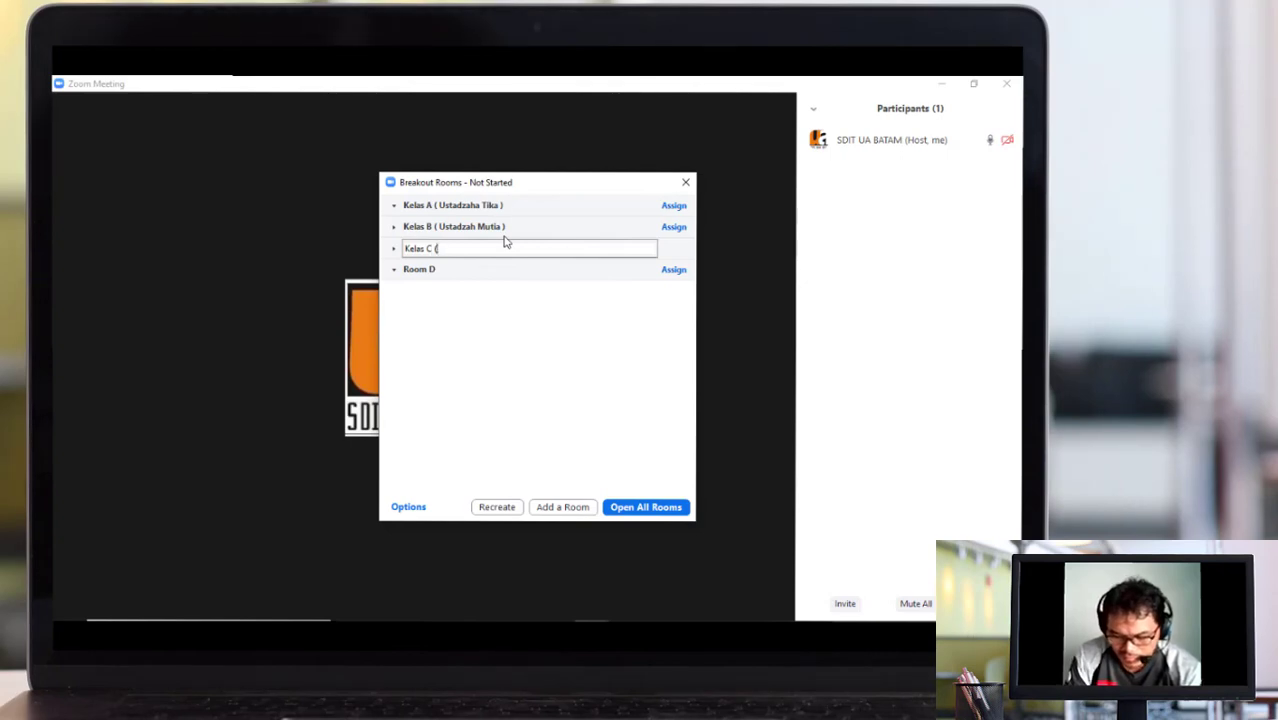
{"action": "type", "text": "( Ustadza"}
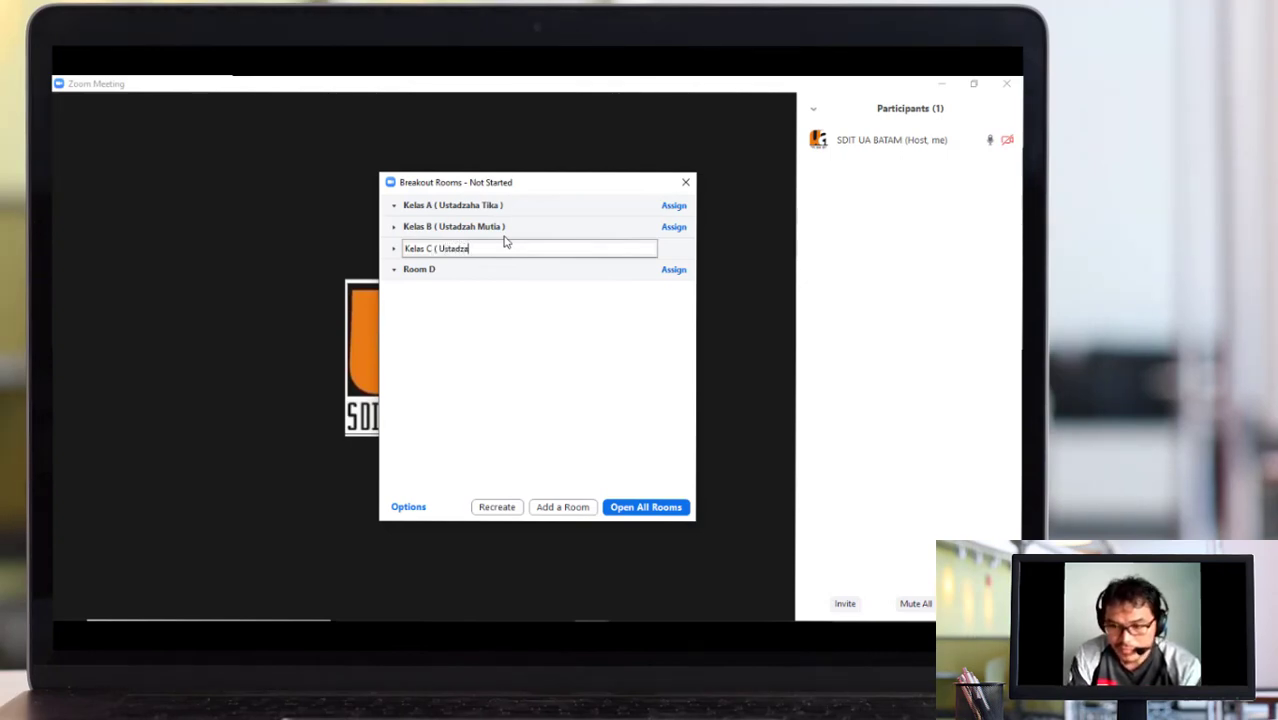
{"action": "type", "text": "h Sa"}
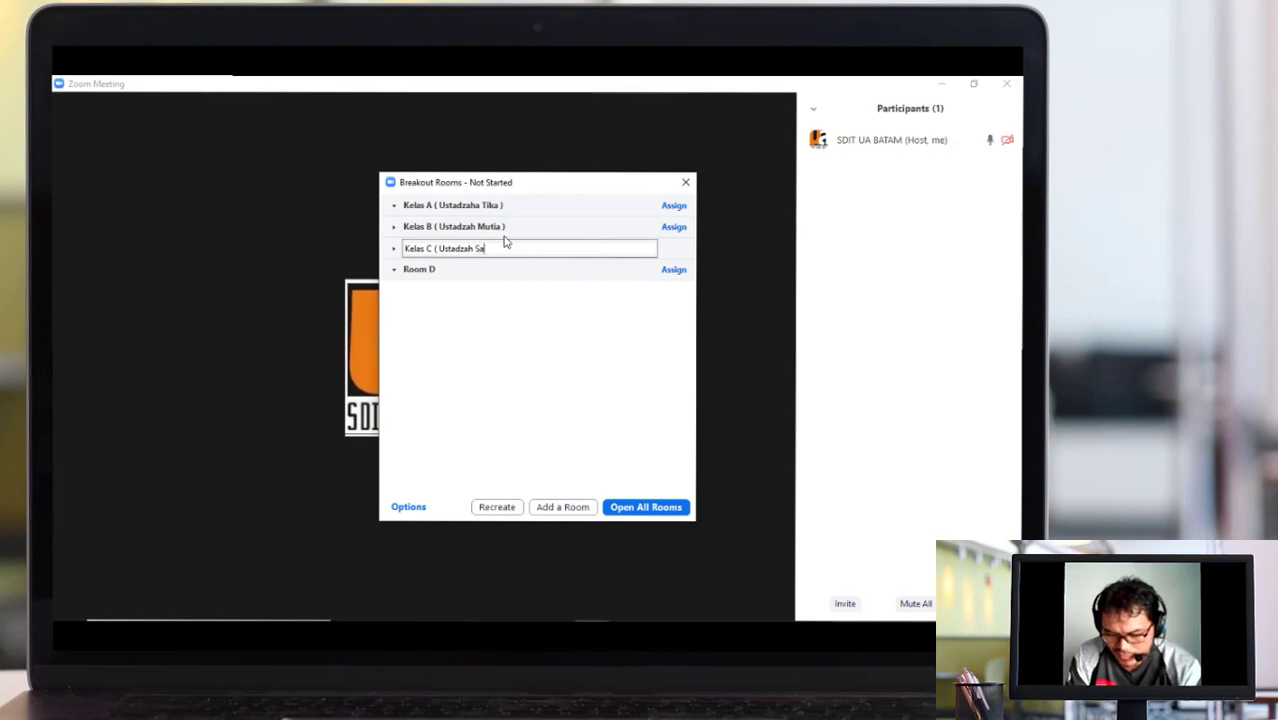
{"action": "type", "text": "lam"}
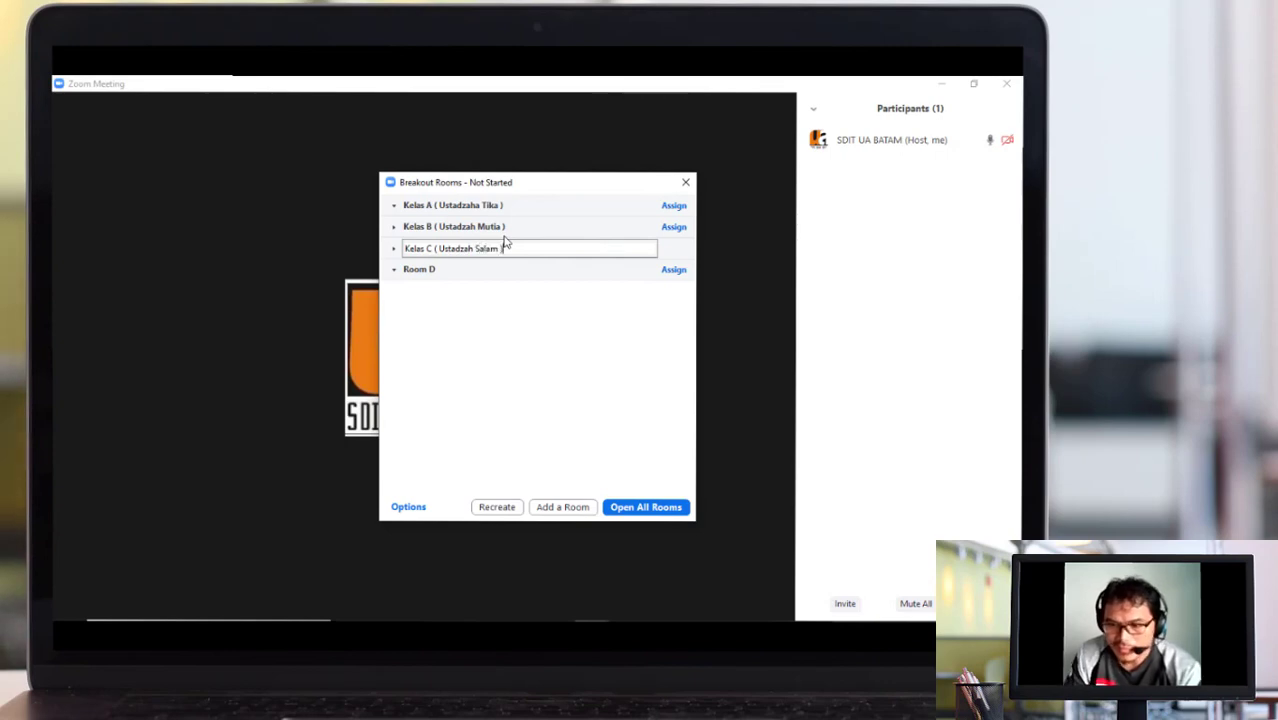
{"action": "left_click", "coordinate": [431, 271]}
{"action": "left_click", "coordinate": [394, 271]}
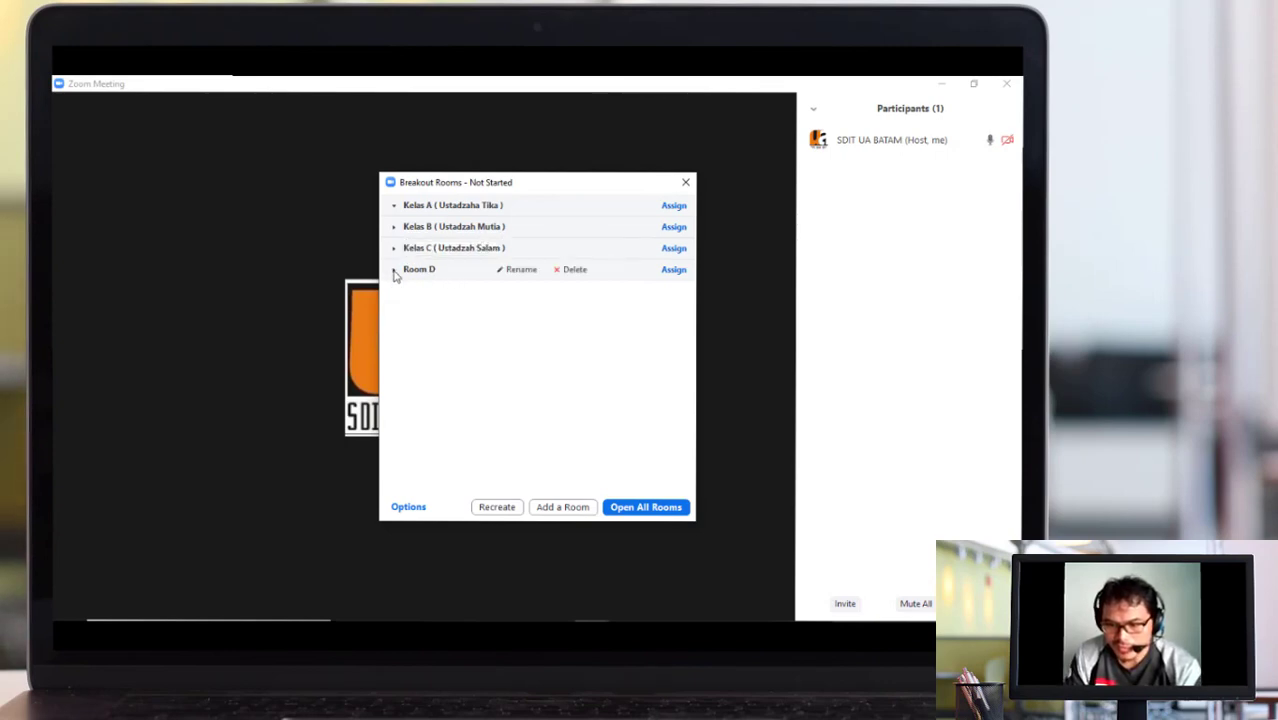
Rename Room D as Kelas D, followed by the title Ustadz and the teacher's name in parentheses.
{"action": "left_click", "coordinate": [527, 269]}
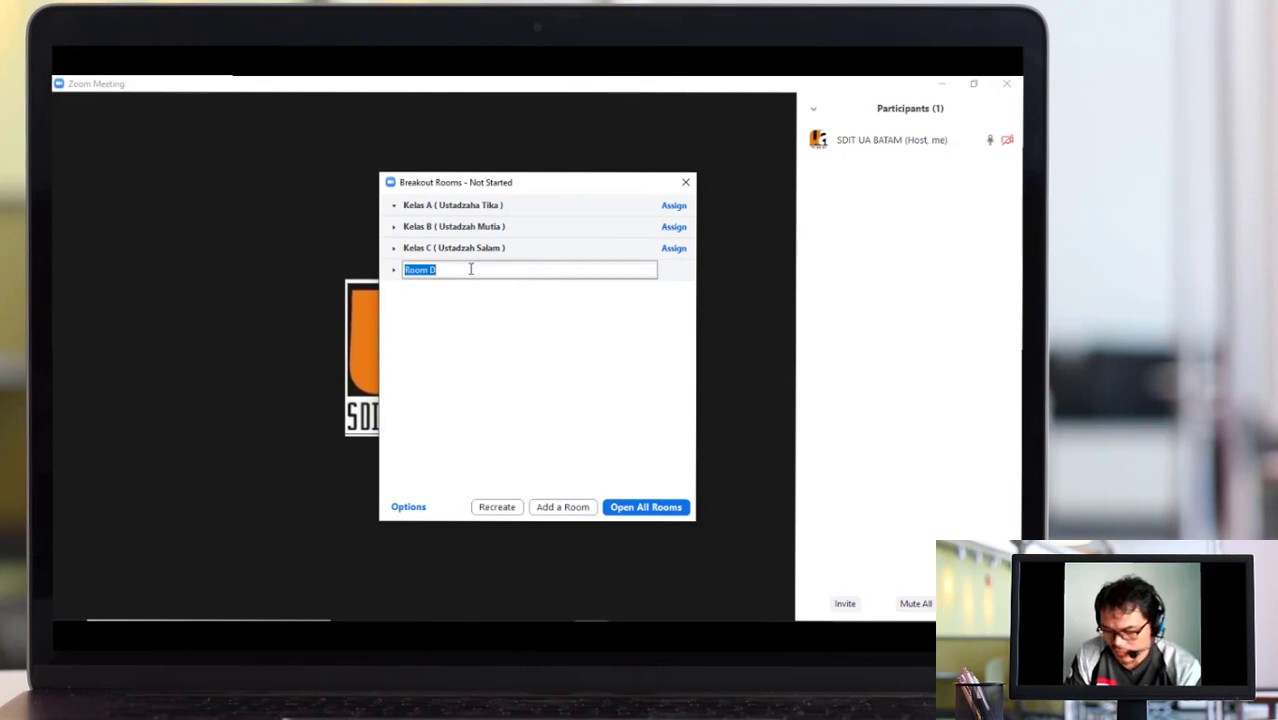
{"action": "left_click", "coordinate": [470, 269]}
{"action": "key", "text": "BackSpace"}
{"action": "key", "text": "BackSpace"}
{"action": "key", "text": "BackSpace"}
{"action": "key", "text": "BackSpace"}
{"action": "key", "text": "BackSpace"}
{"action": "key", "text": "BackSpace"}
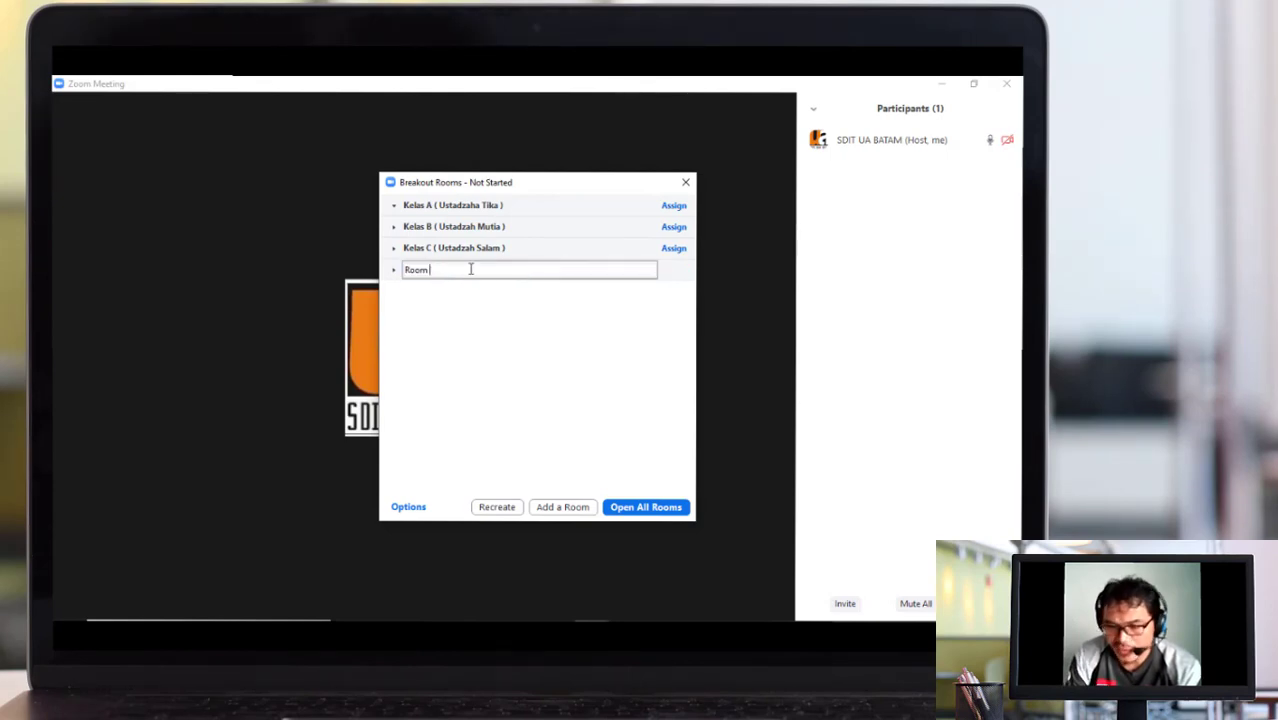
{"action": "type", "text": "Kelas"}
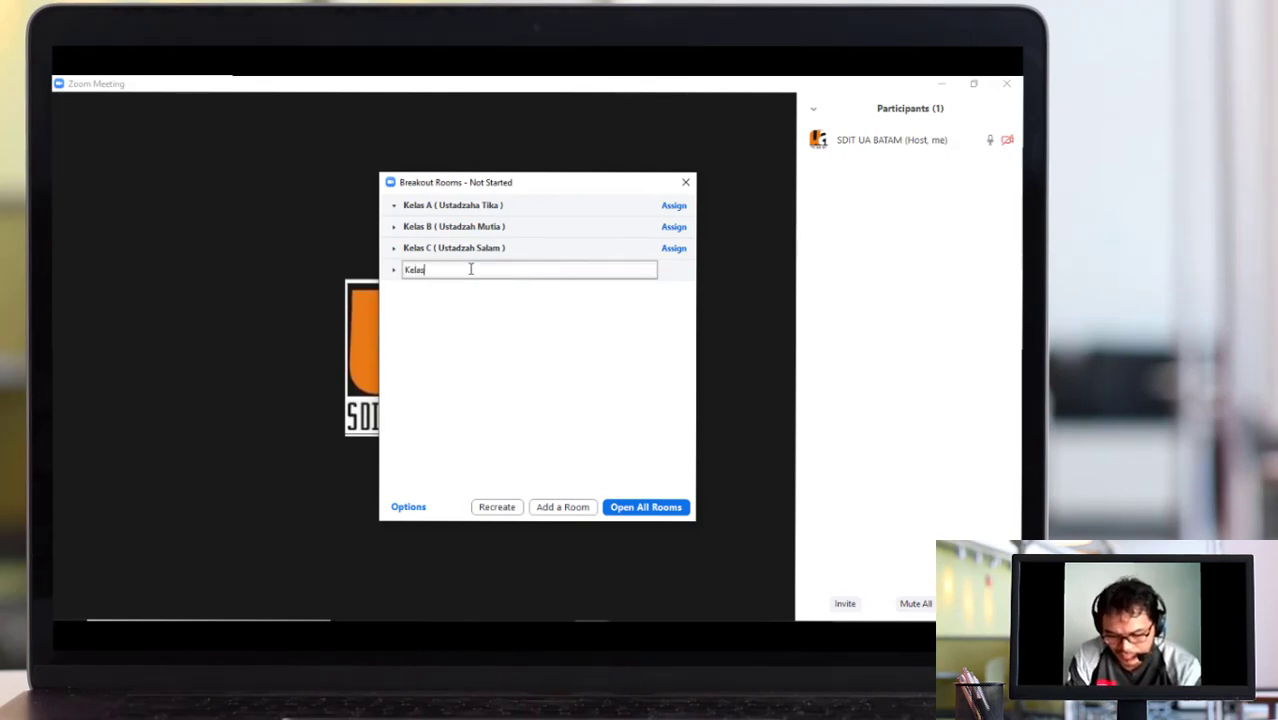
{"action": "type", "text": " D ("}
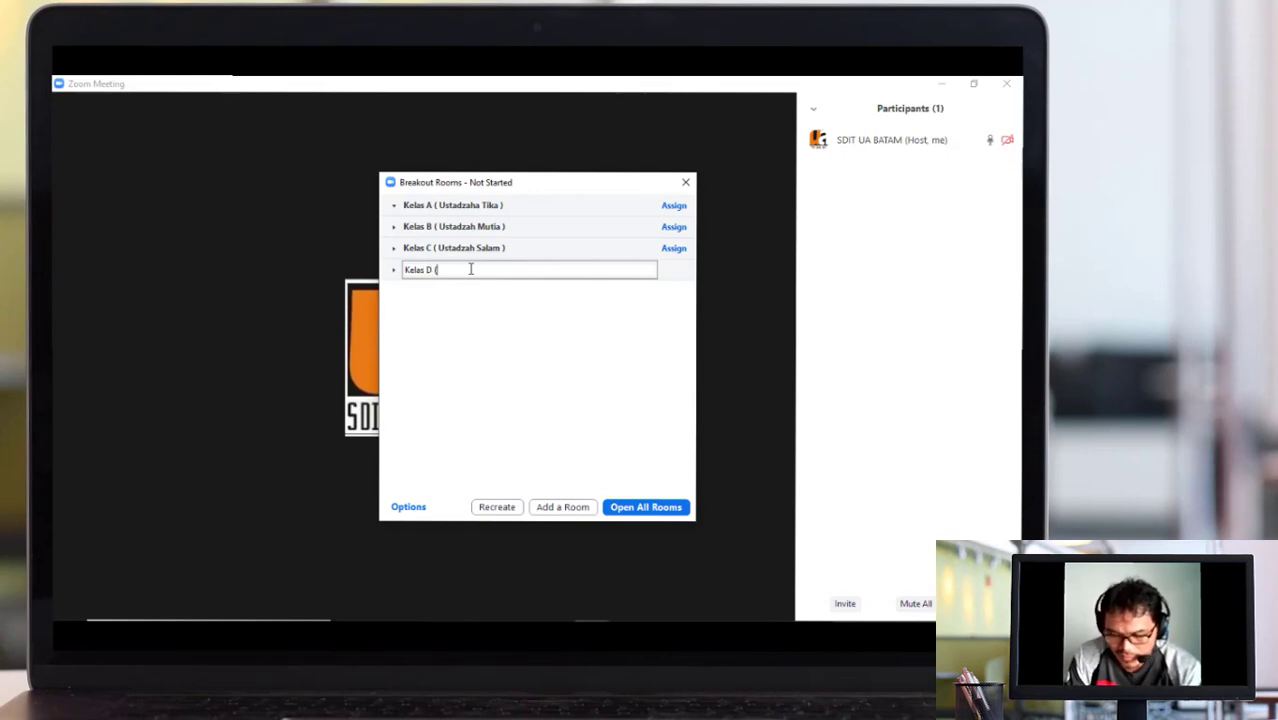
{"action": "type", "text": " Ustadza"}
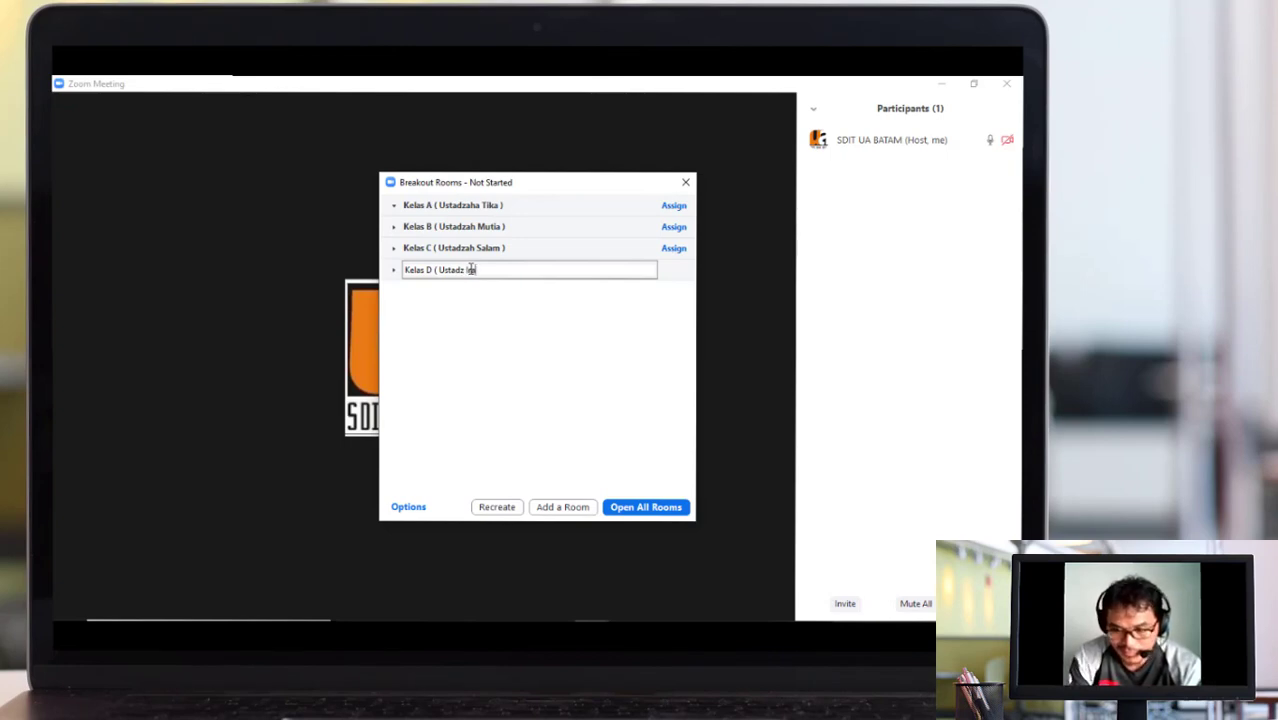
{"action": "type", "text": "rwan"}
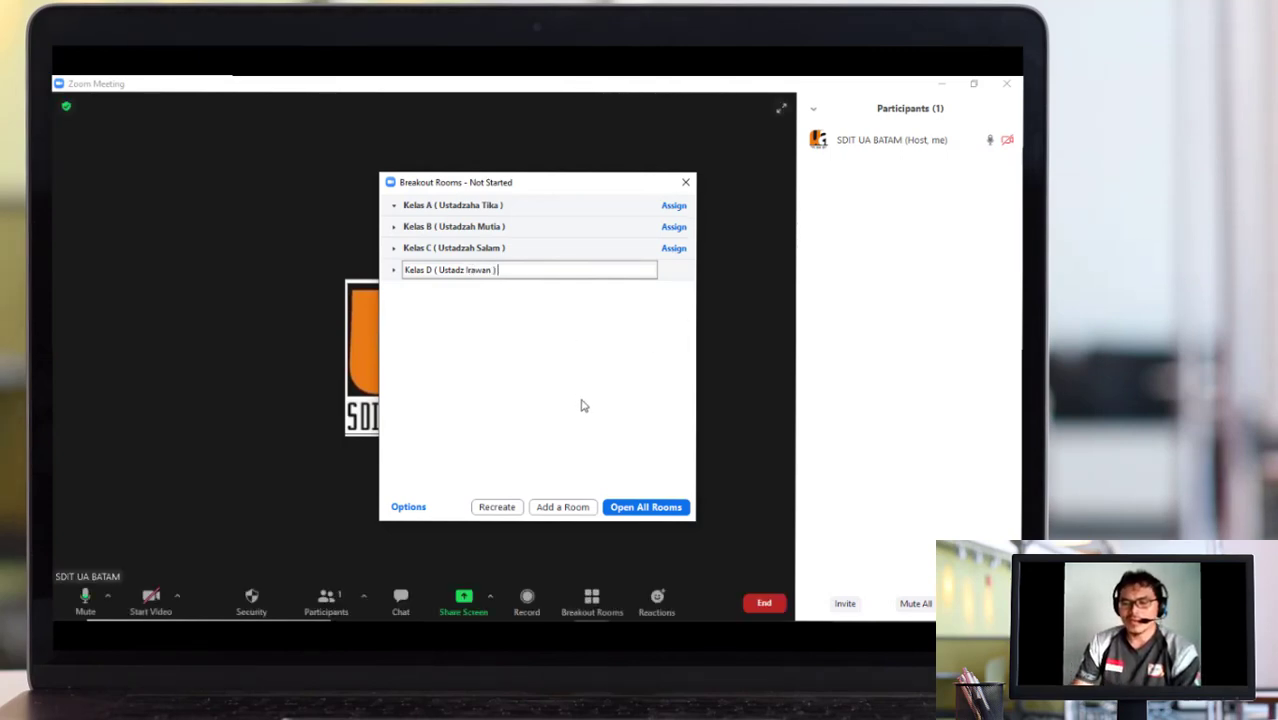
Open all breakout rooms and broadcast the message "Sialahkan Ananda masuk kekelas masing-masing !" to them.
{"action": "left_click", "coordinate": [644, 508]}
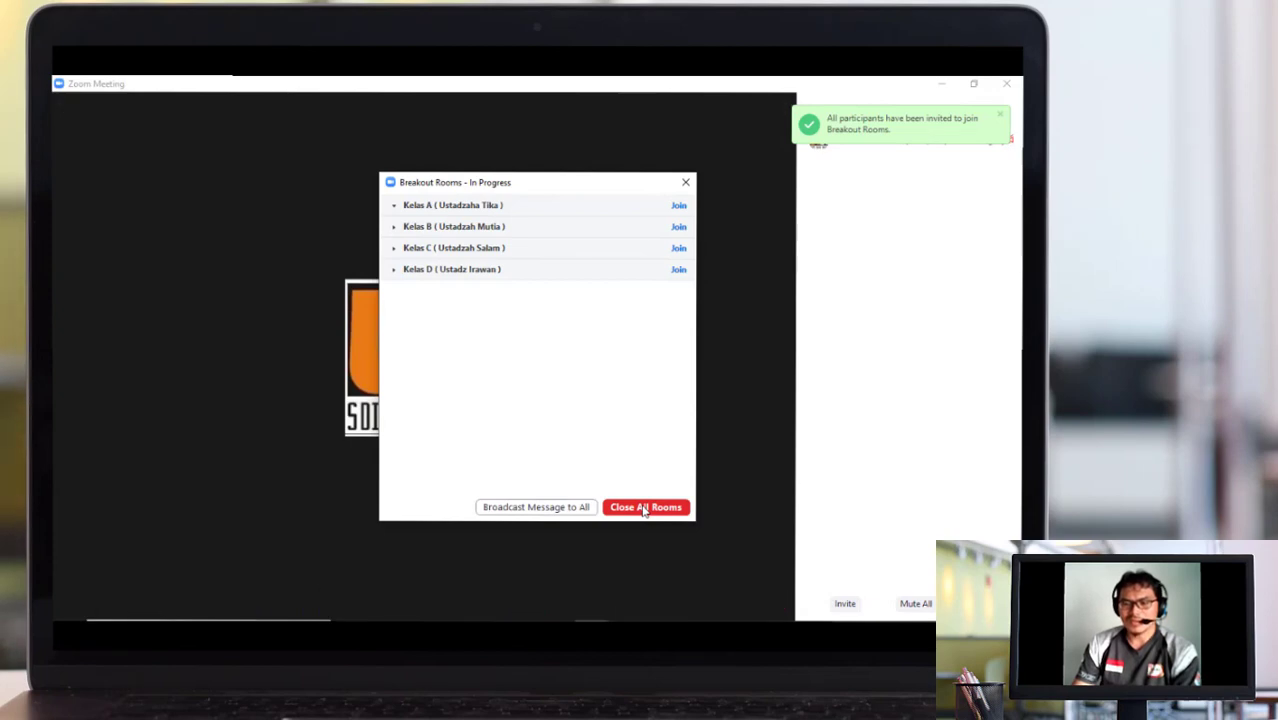
{"action": "left_click", "coordinate": [542, 507]}
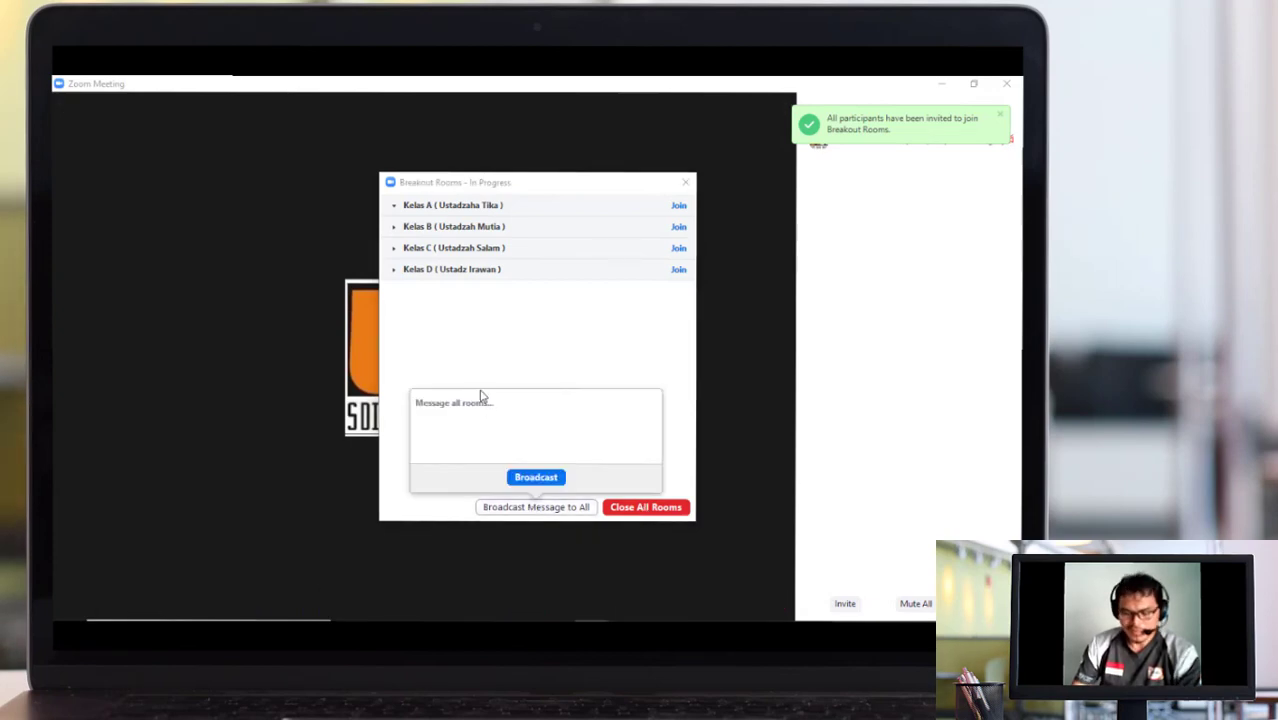
{"action": "type", "text": "Sialahkan"}
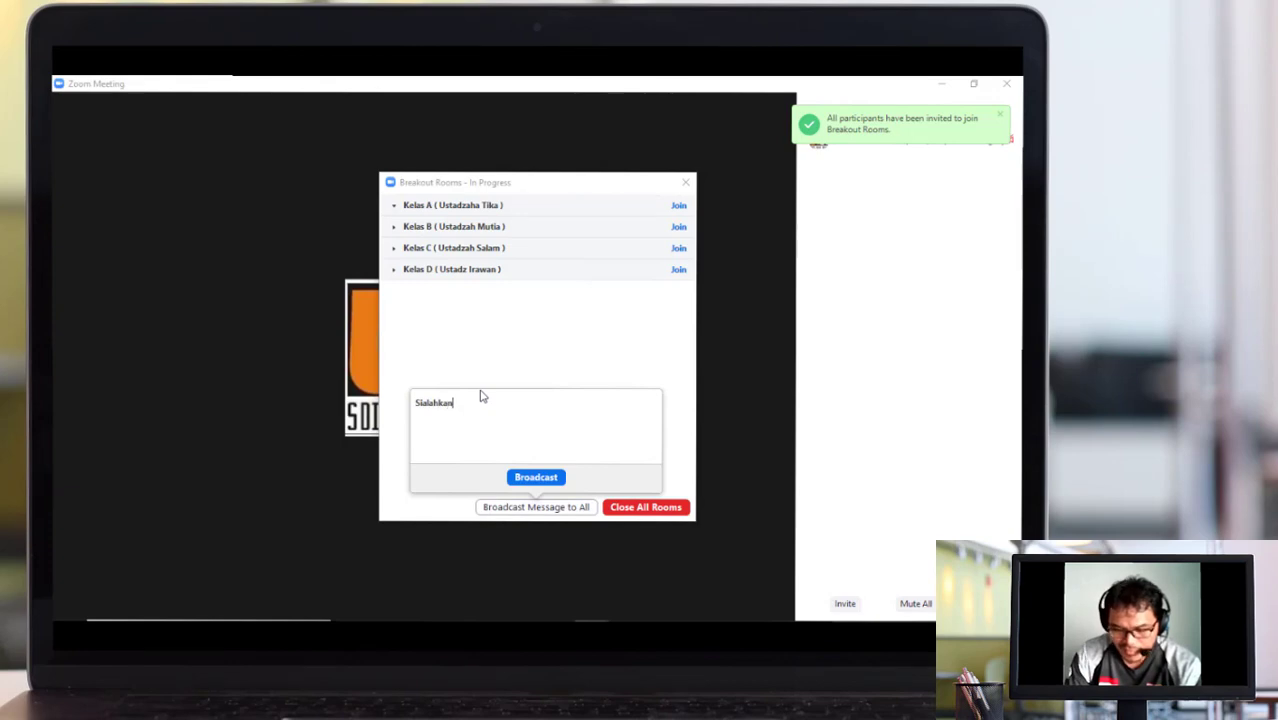
{"action": "type", "text": " Ananda masu"}
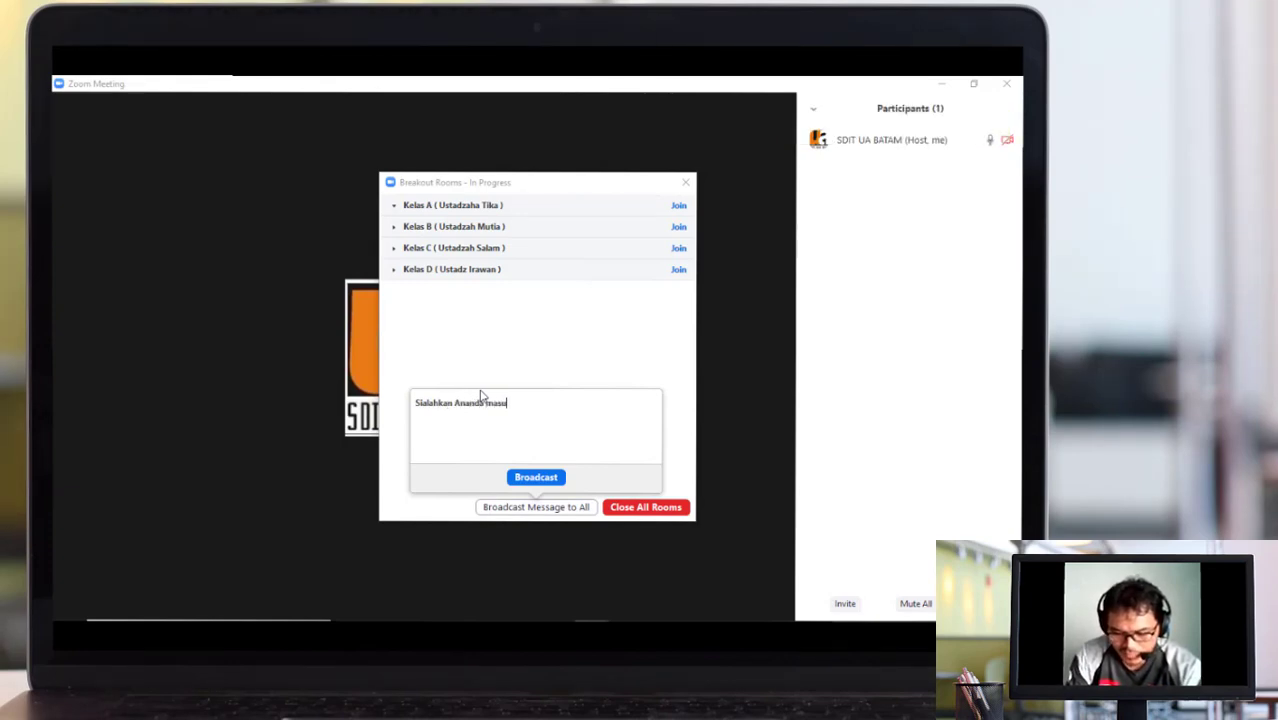
{"action": "type", "text": "k kekelas"}
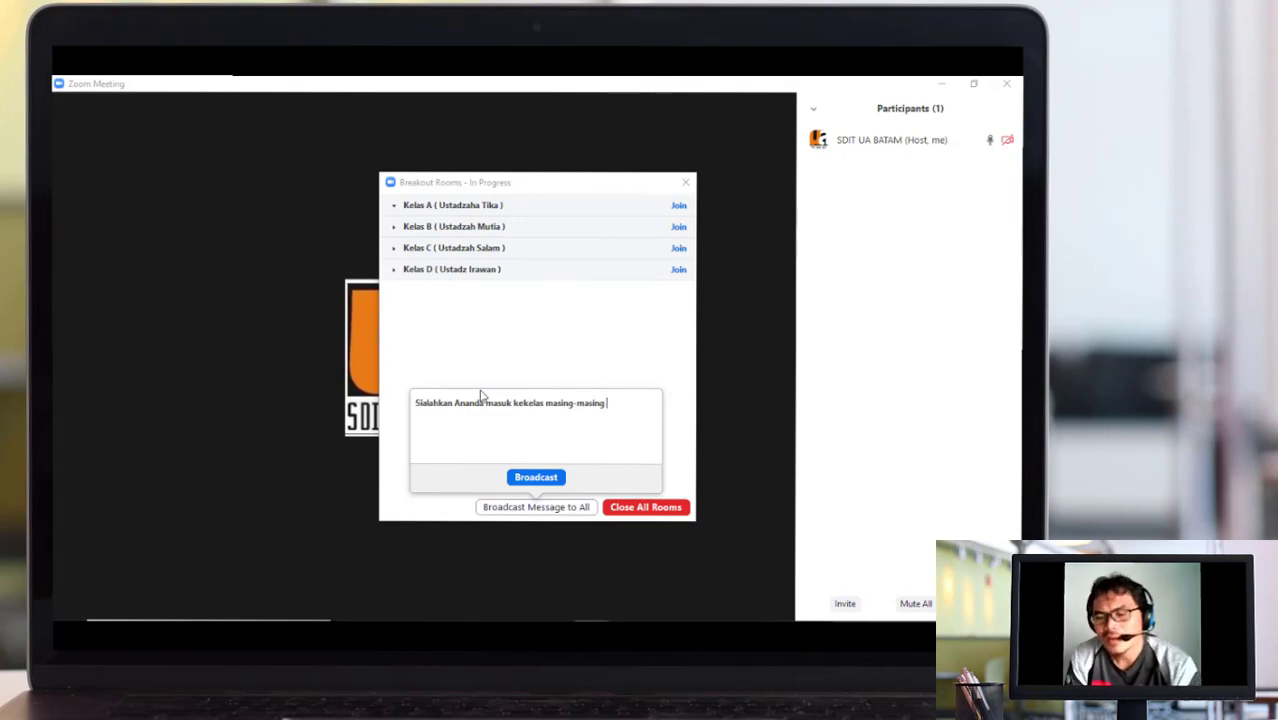
{"action": "type", "text": "masing-masing "}
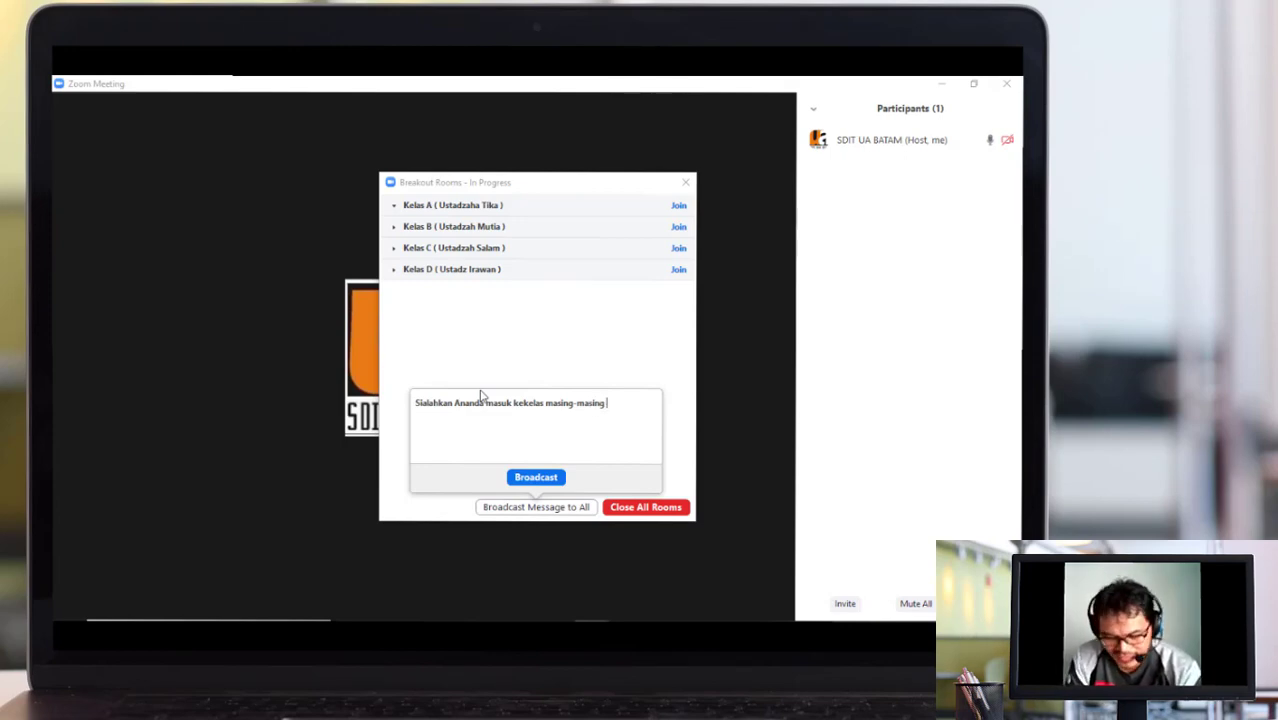
{"action": "type", "text": "!"}
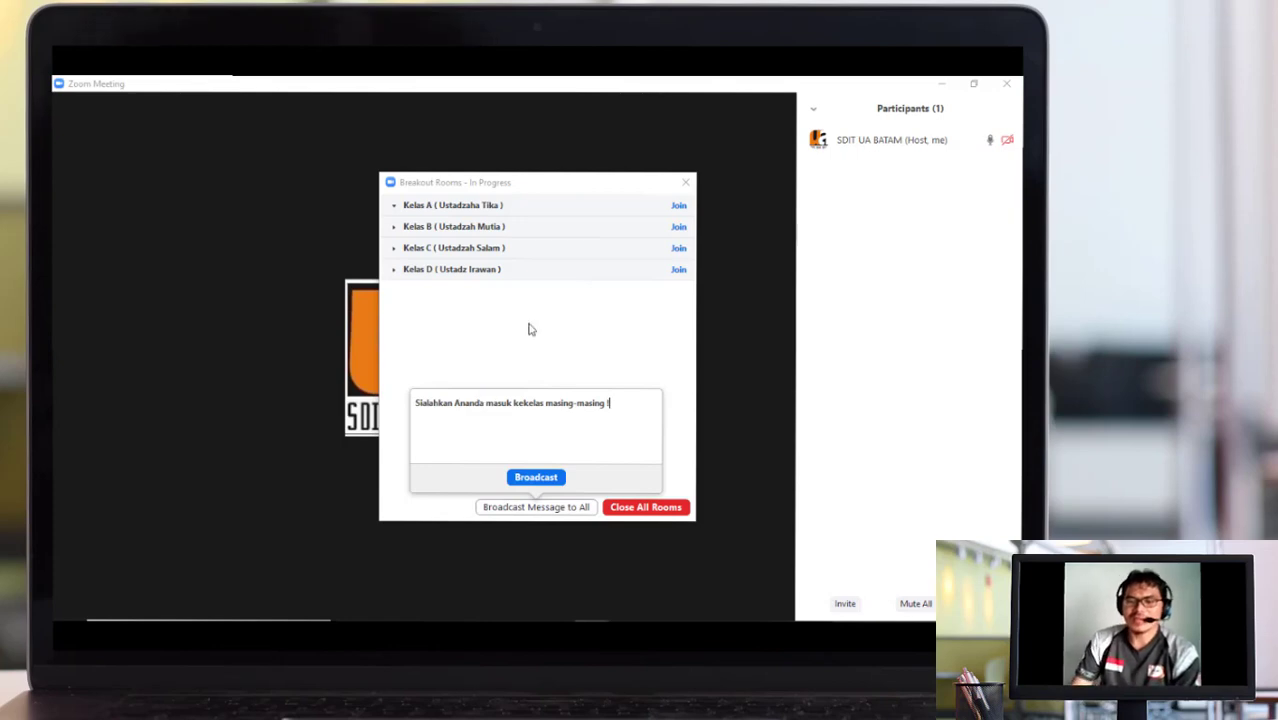
{"action": "left_click", "coordinate": [536, 477]}
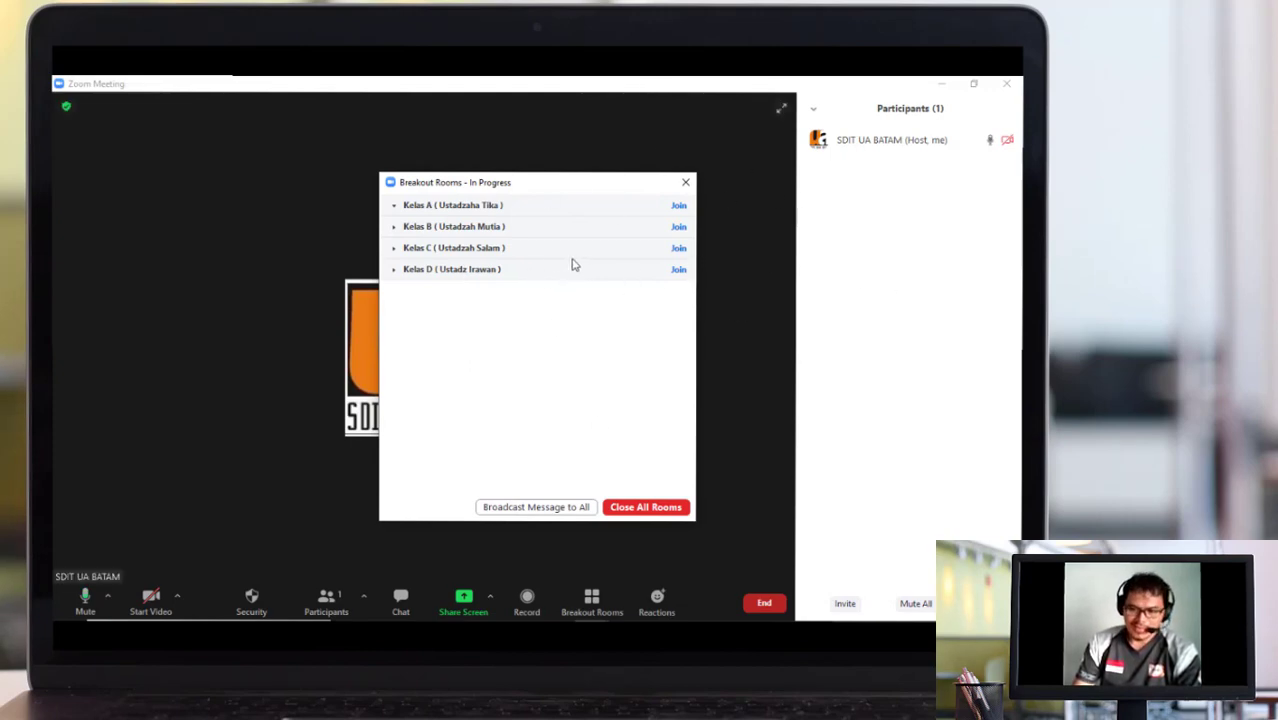
Request to join the Kelas A room but decline, and close all breakout rooms and their management window.
{"action": "left_click", "coordinate": [678, 207]}
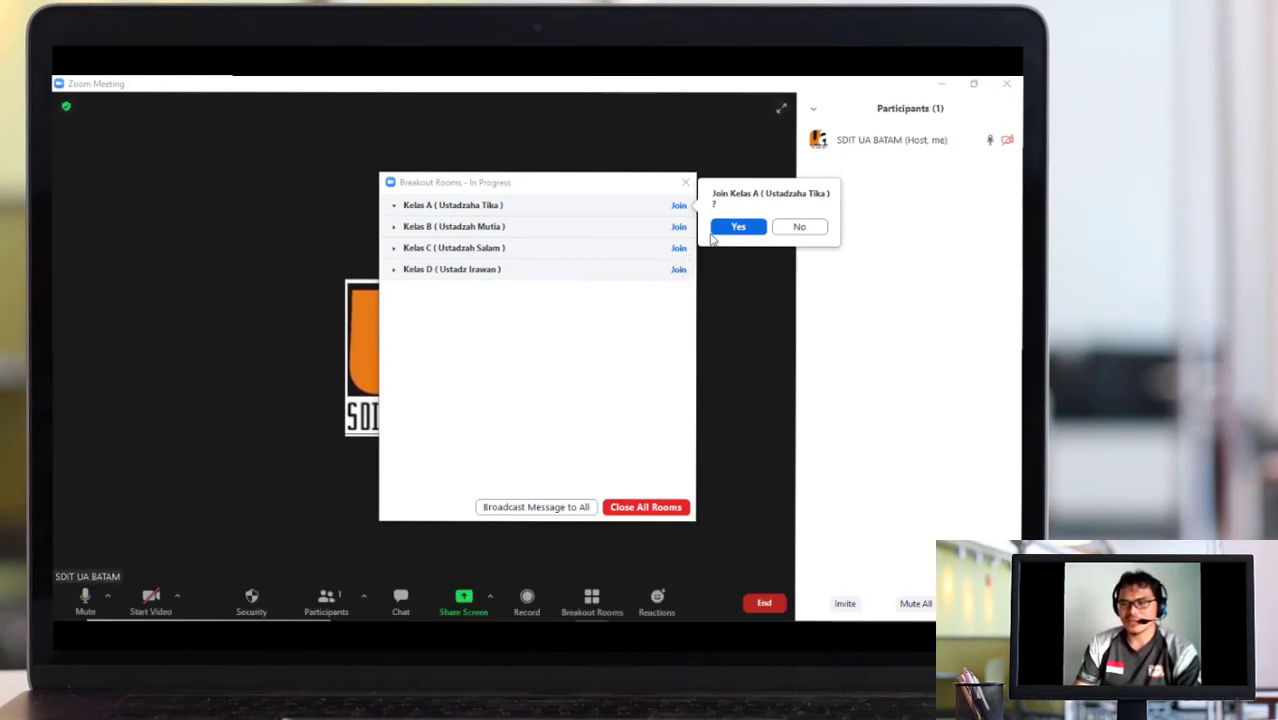
{"action": "left_click", "coordinate": [799, 227]}
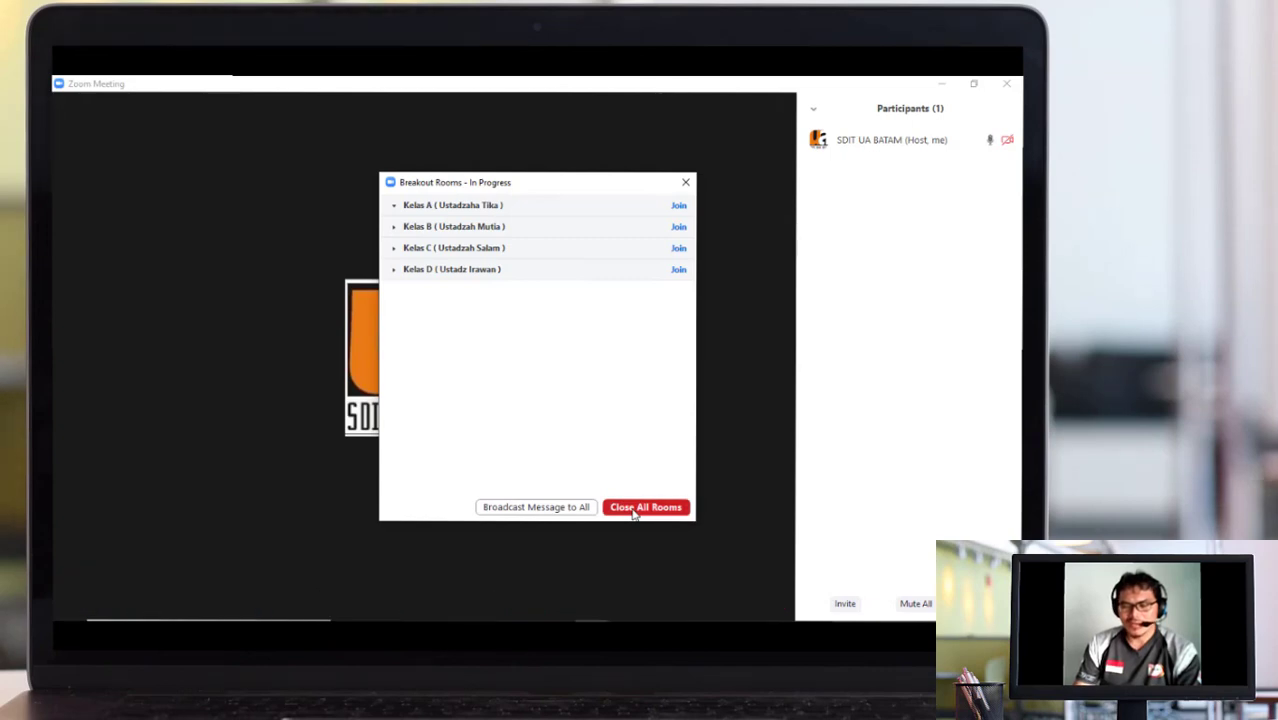
{"action": "left_click", "coordinate": [633, 512]}
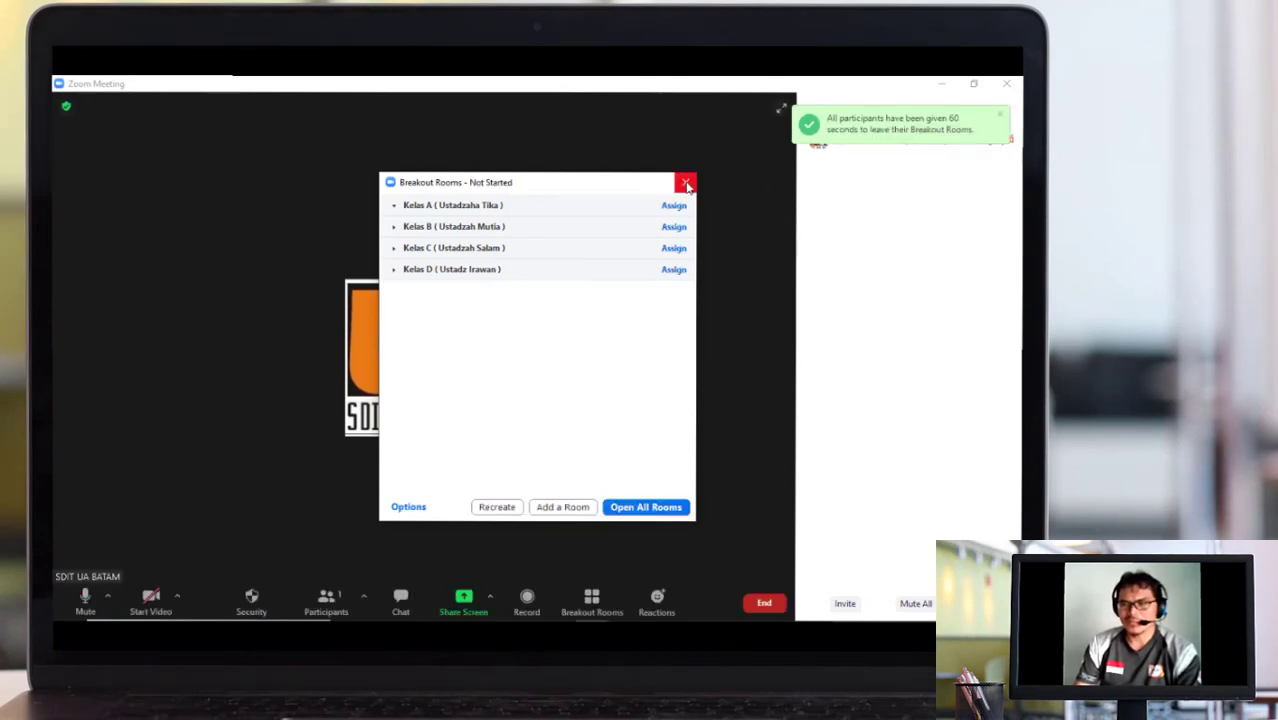
{"action": "left_click", "coordinate": [685, 182]}
{"action": "left_click", "coordinate": [1001, 122]}
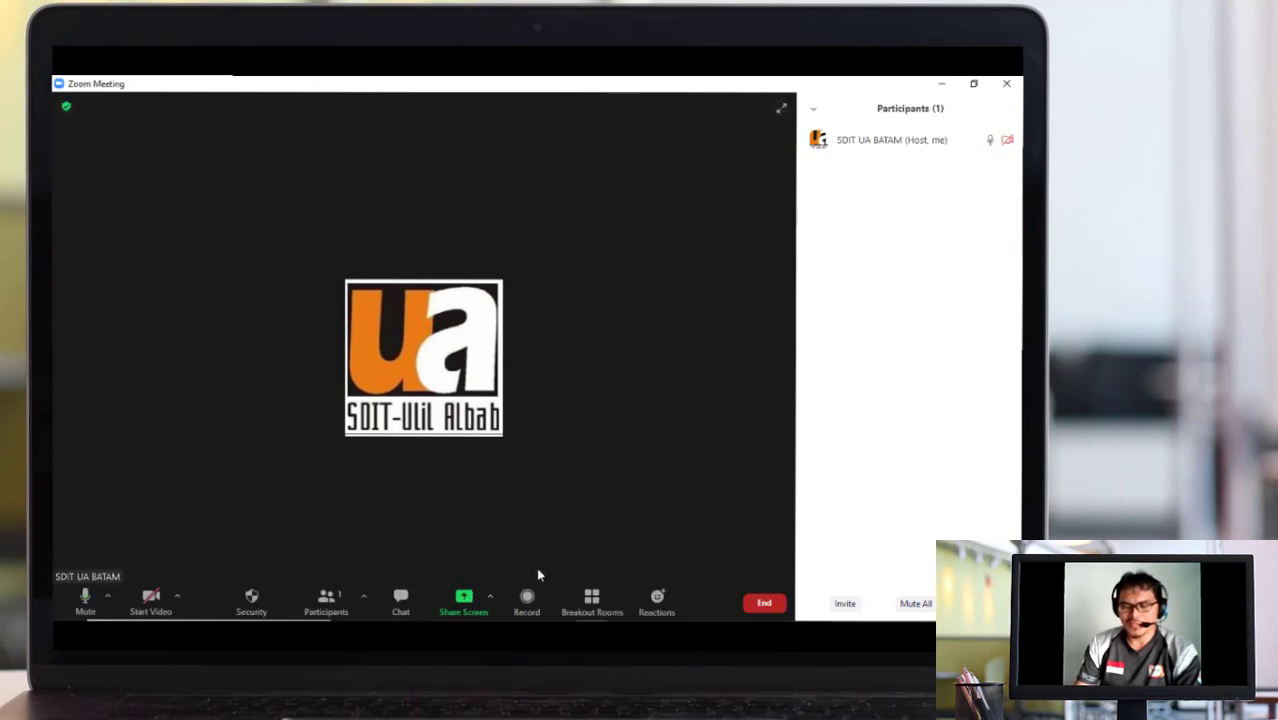
Prepare a full-screen share with computer sound and video clip optimization enabled, and cancel it without sharing.
{"action": "left_click", "coordinate": [463, 598]}
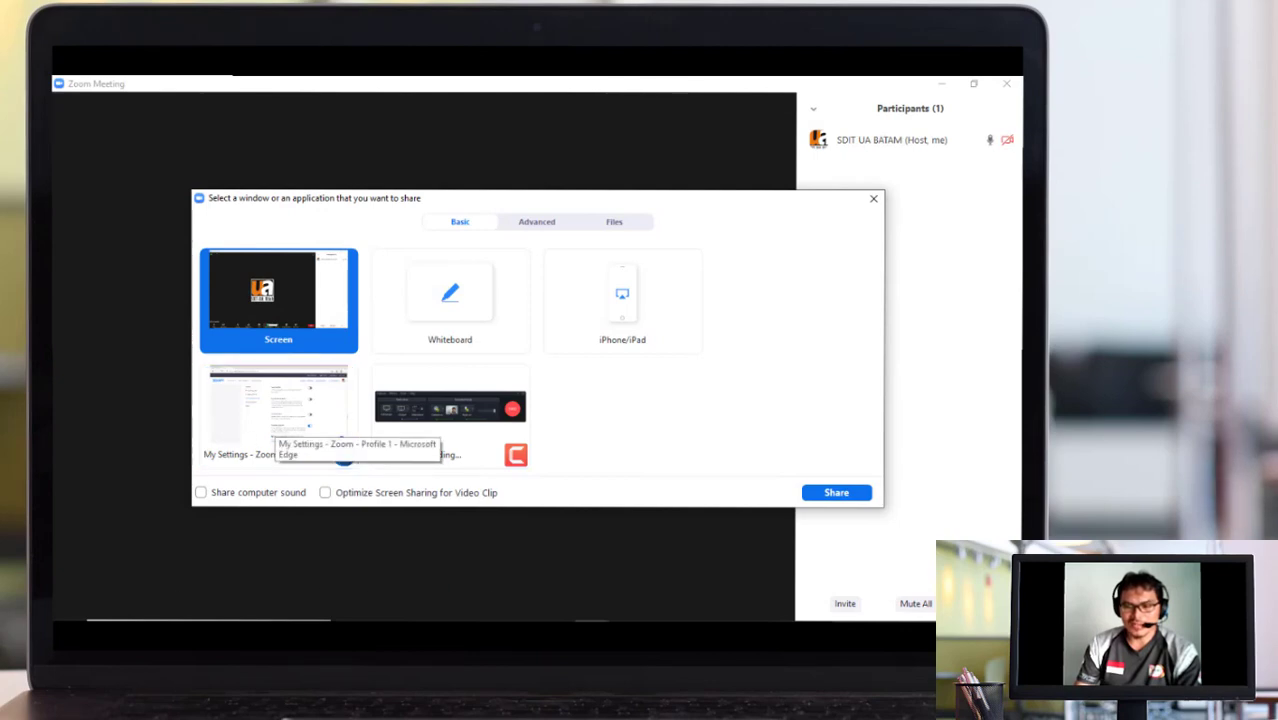
{"action": "mouse_move", "coordinate": [628, 610]}
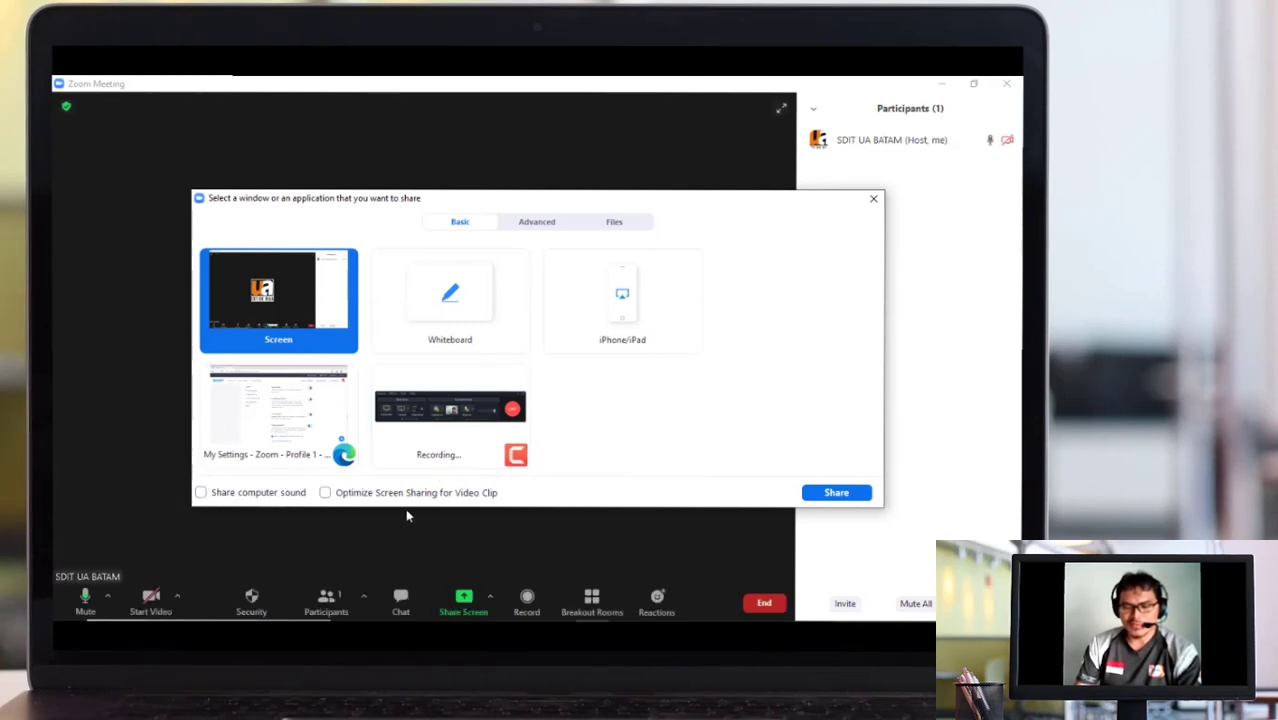
{"action": "left_click", "coordinate": [325, 494]}
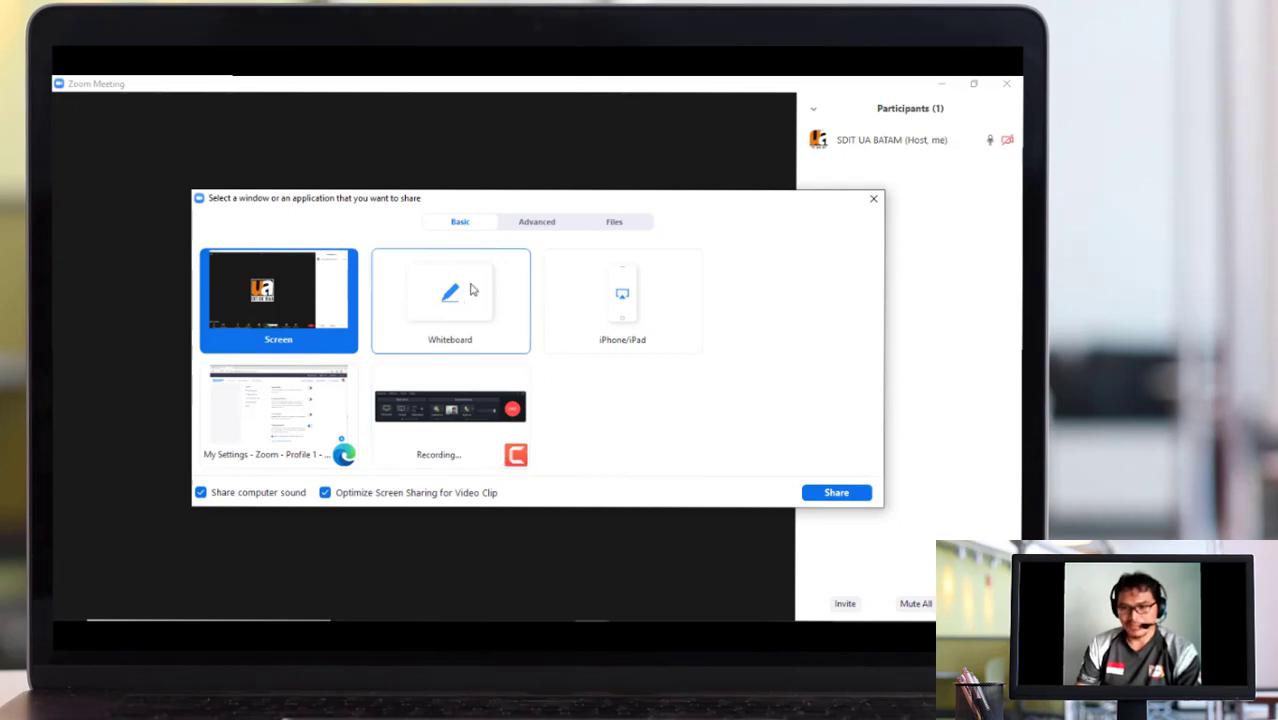
{"action": "left_click", "coordinate": [874, 199]}
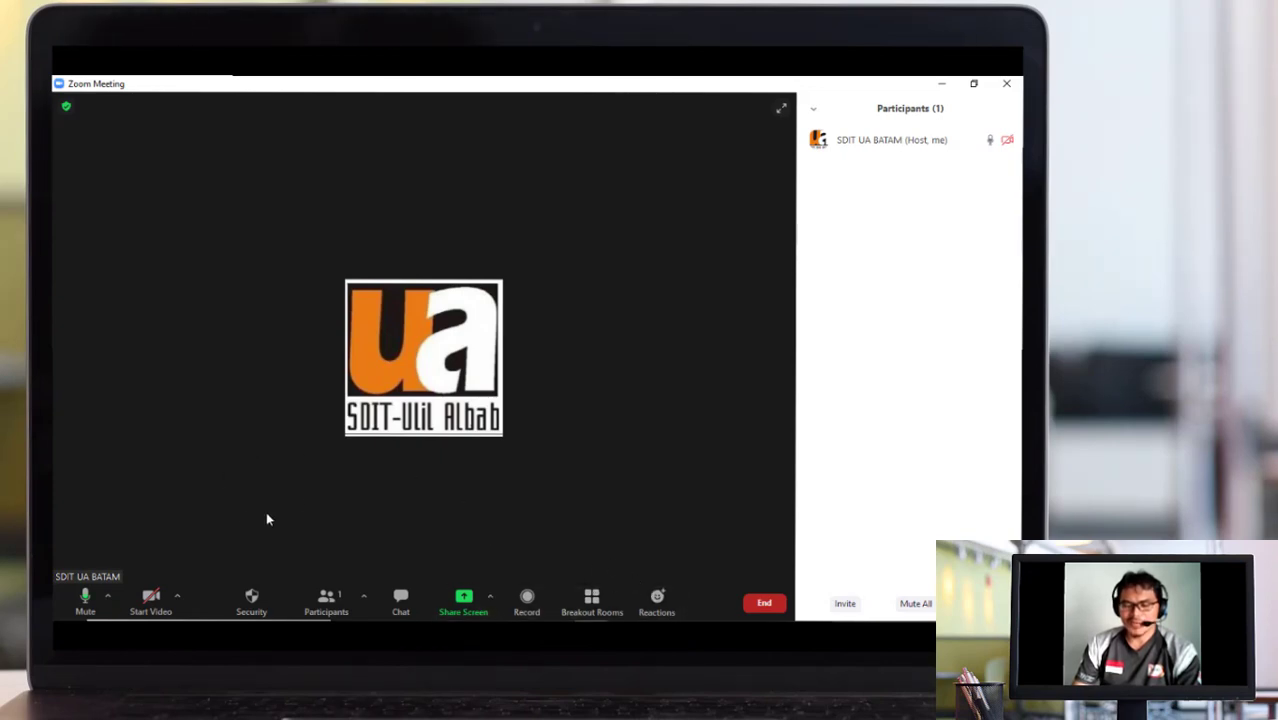
Set up sharing of the My Settings browser window with computer sound and video clip optimization, and dismiss the share.
{"action": "left_click", "coordinate": [476, 601]}
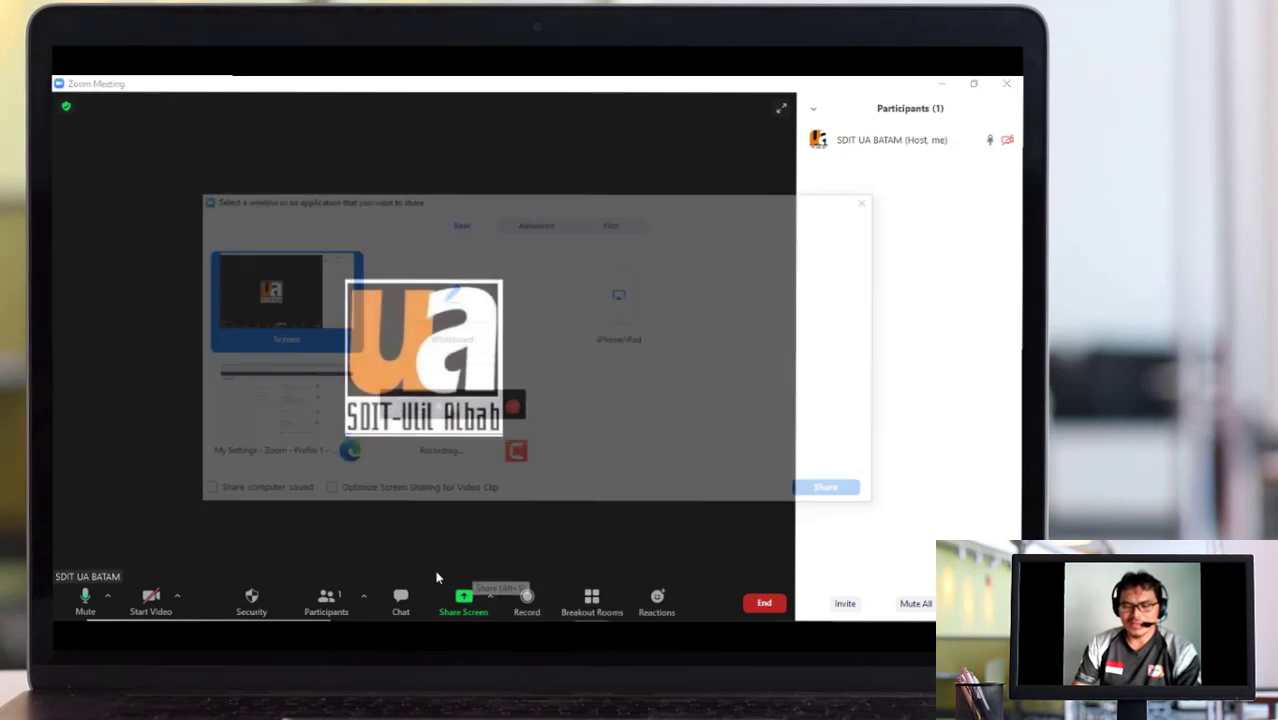
{"action": "left_click", "coordinate": [324, 493]}
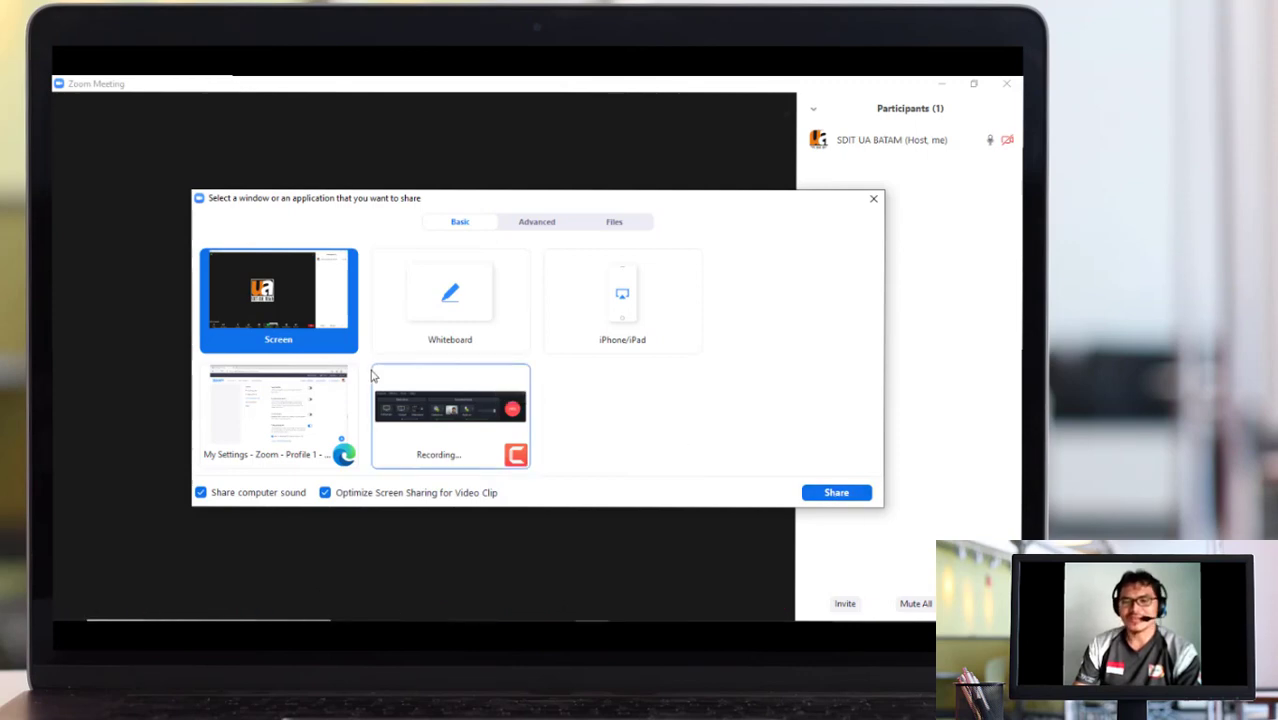
{"action": "left_click", "coordinate": [345, 424]}
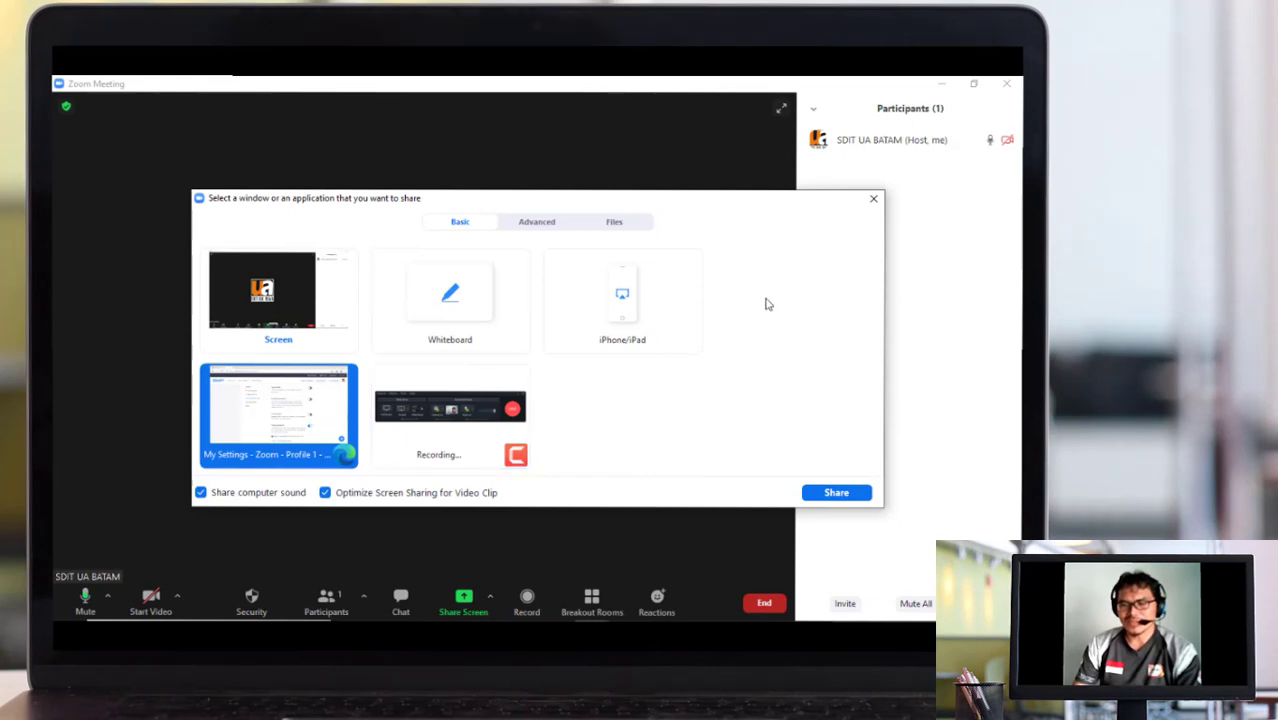
{"action": "left_click", "coordinate": [873, 200]}
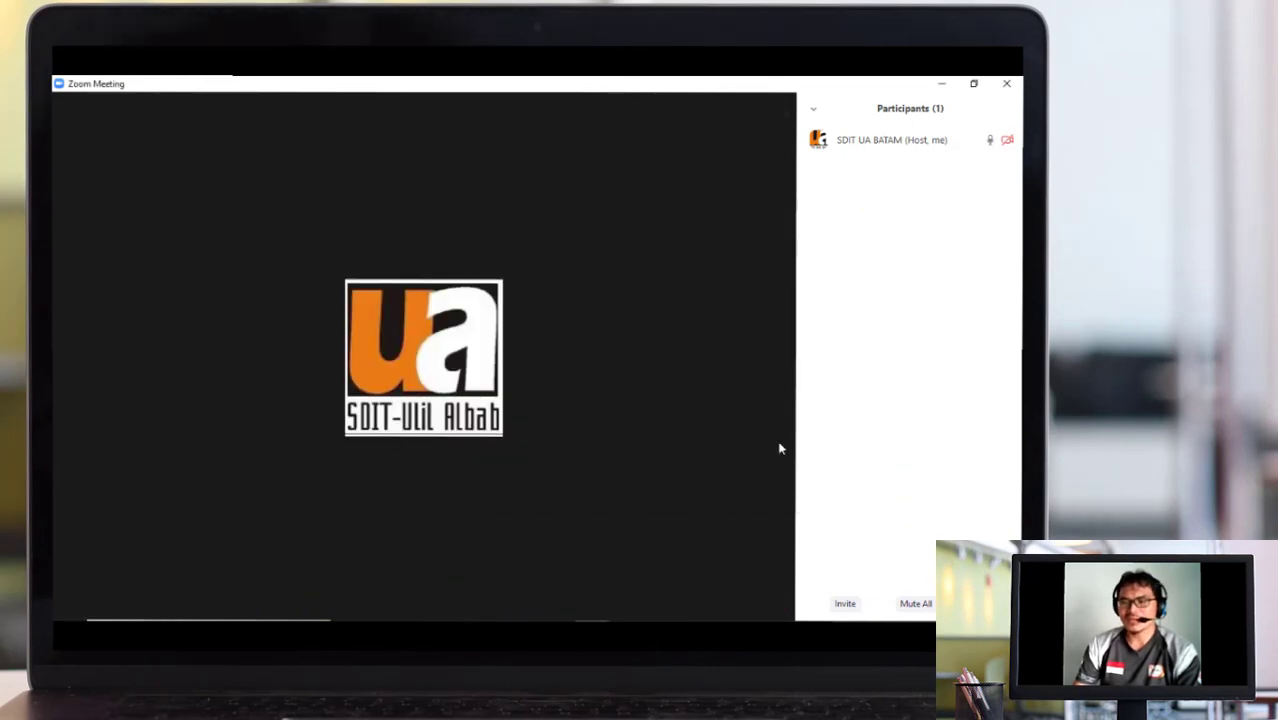